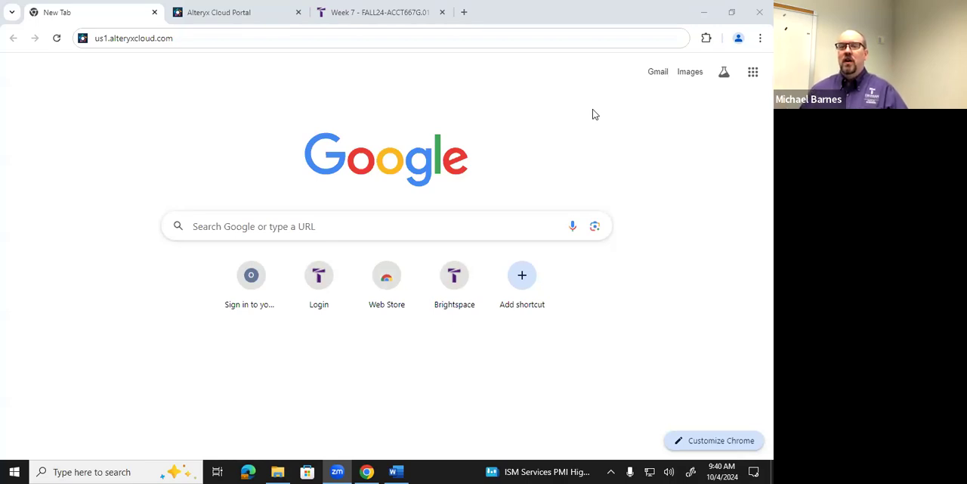
# Close the blank browser tab, launch Designer Cloud from the Alteryx Cloud Portal, and dismiss its feature announcement
pyautogui.click(272, 21)
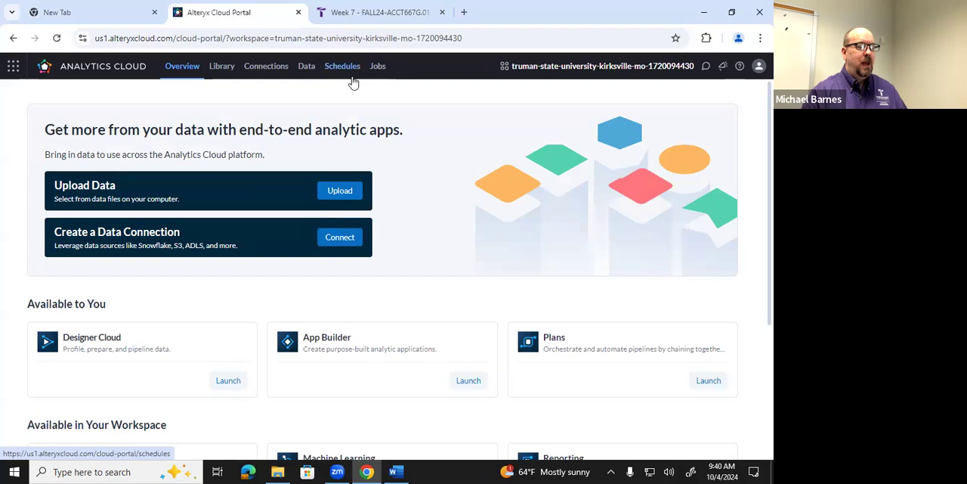
pyautogui.click(360, 12)
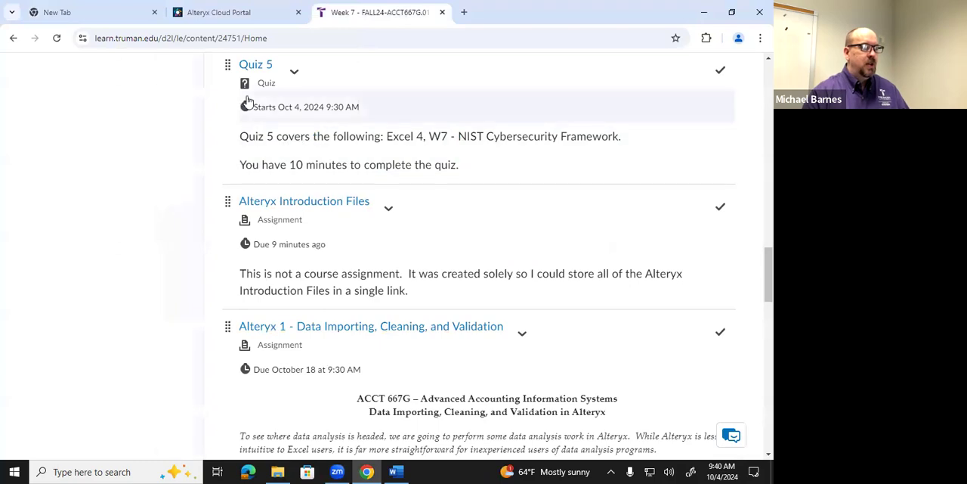
pyautogui.click(154, 12)
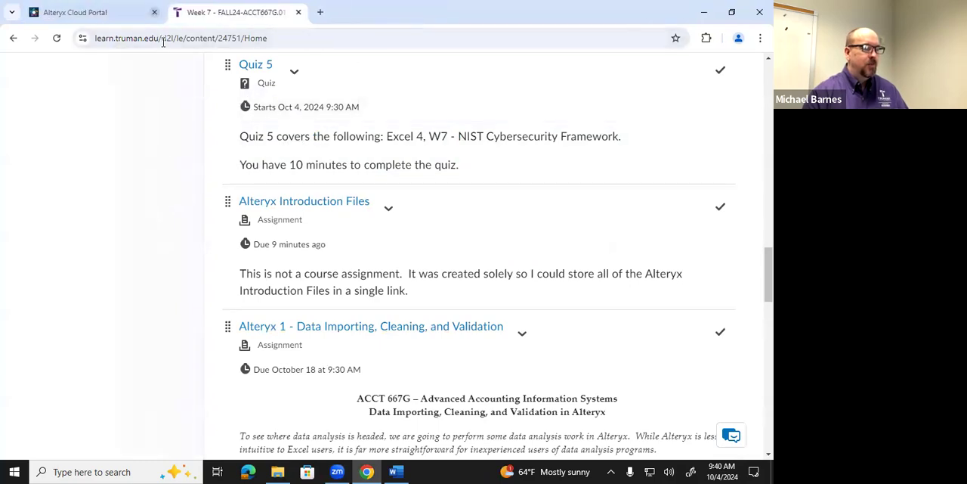
pyautogui.click(129, 18)
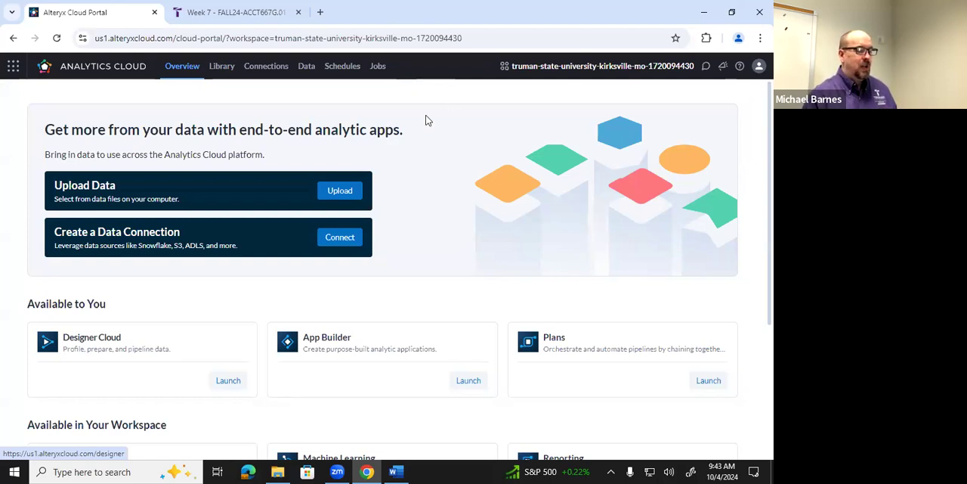
pyautogui.click(228, 381)
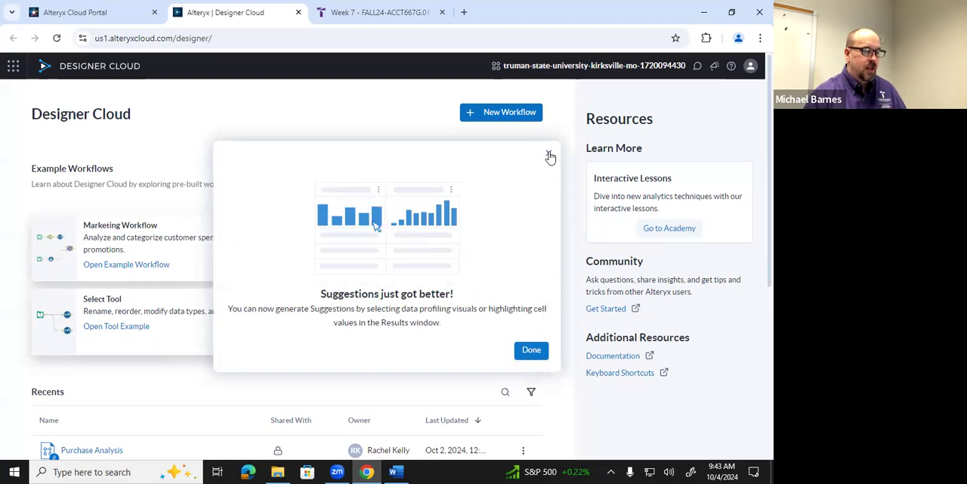
pyautogui.click(548, 154)
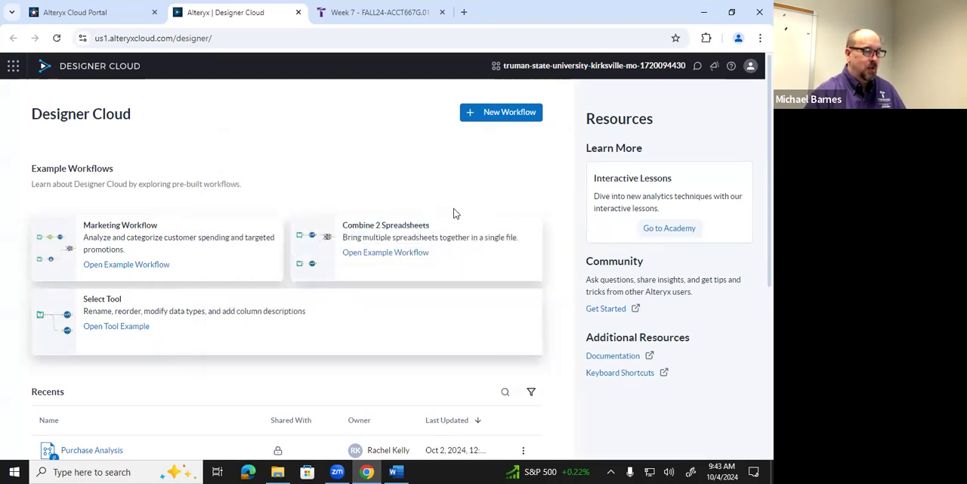
# Create a new workflow and name it "Alteryx Intro MB 10-4"
pyautogui.scroll(-5, 414, 250)
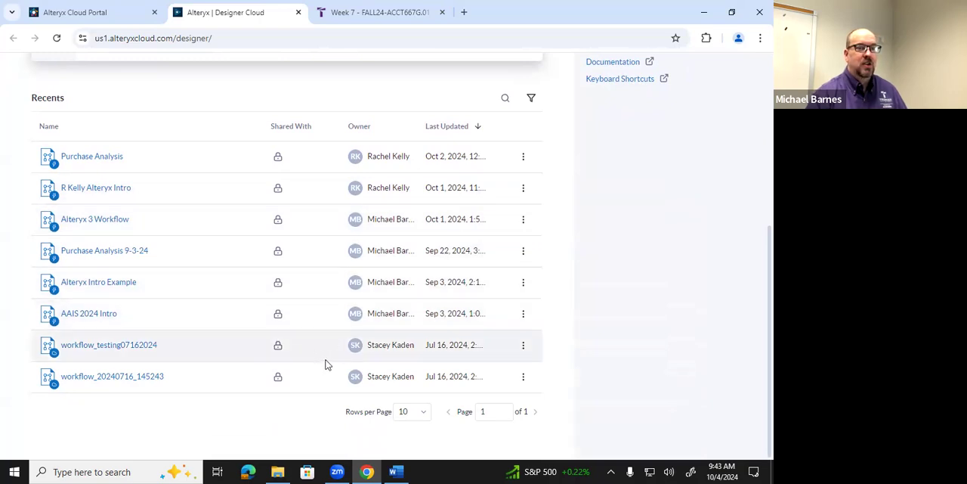
pyautogui.scroll(4, 326, 365)
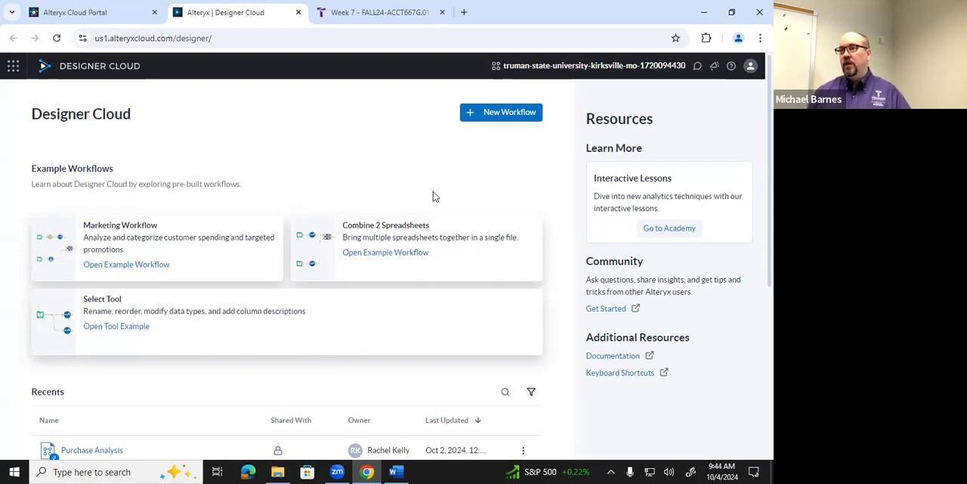
pyautogui.click(486, 114)
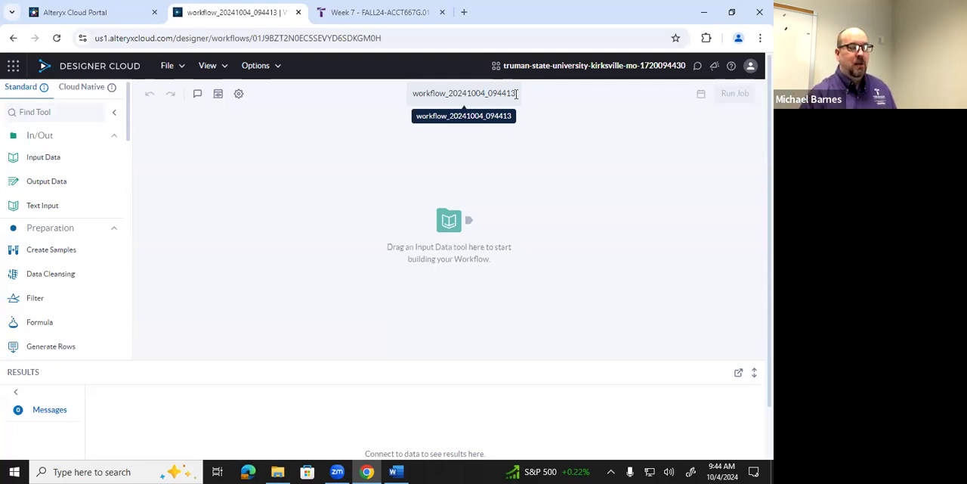
pyautogui.click(496, 93)
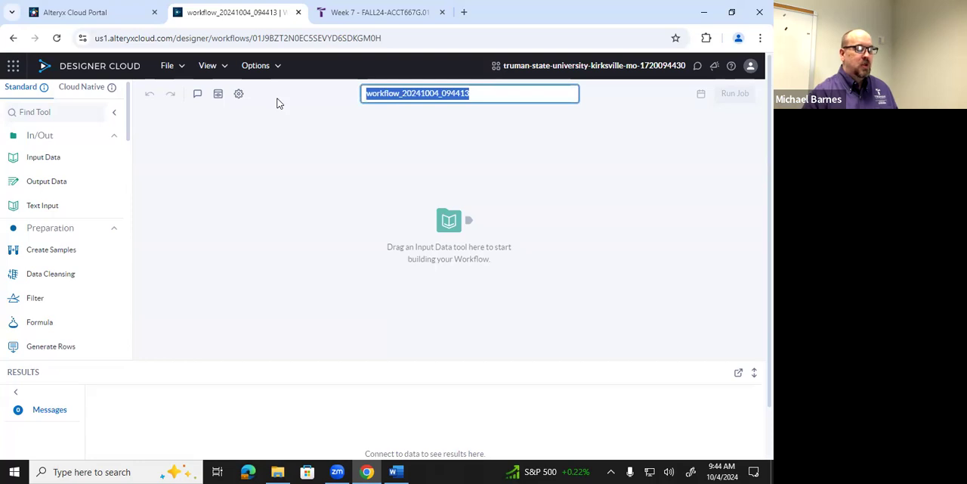
pyautogui.write('Al')
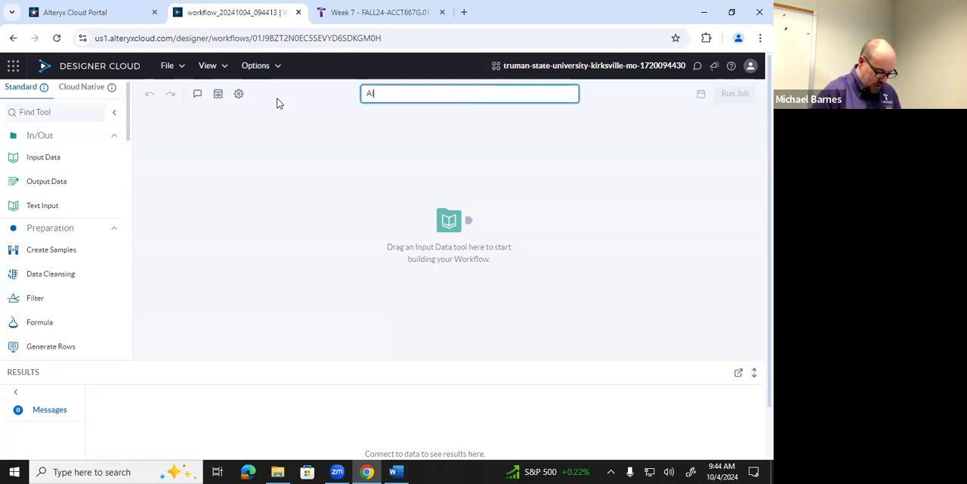
pyautogui.write('teryx Intro')
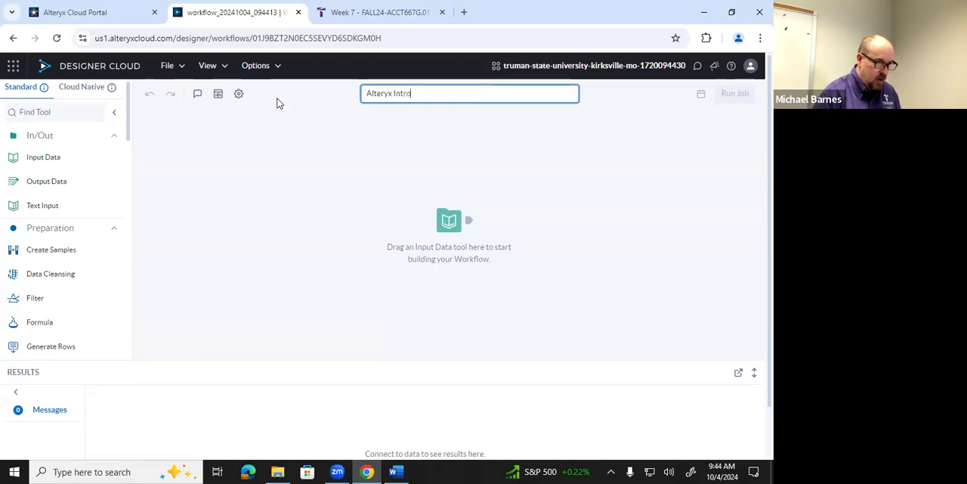
pyautogui.write(' MB')
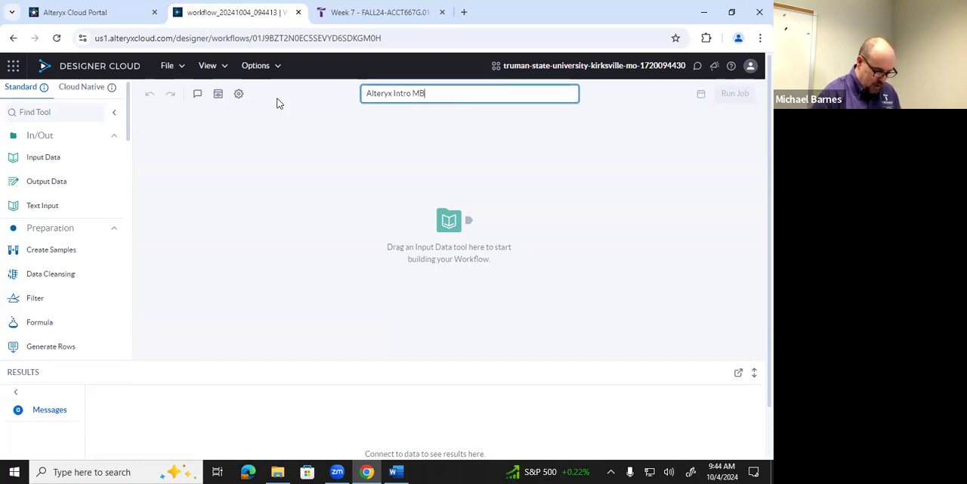
pyautogui.write(' 10-4')
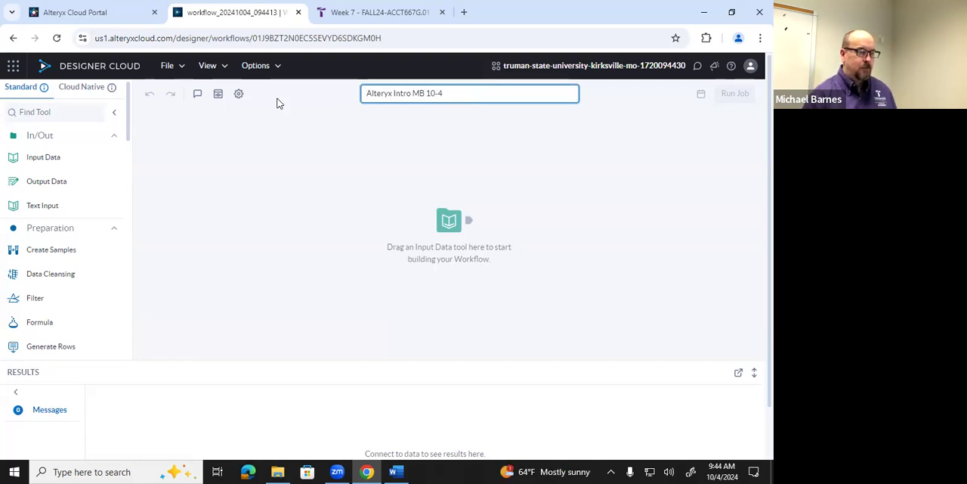
pyautogui.click(292, 150)
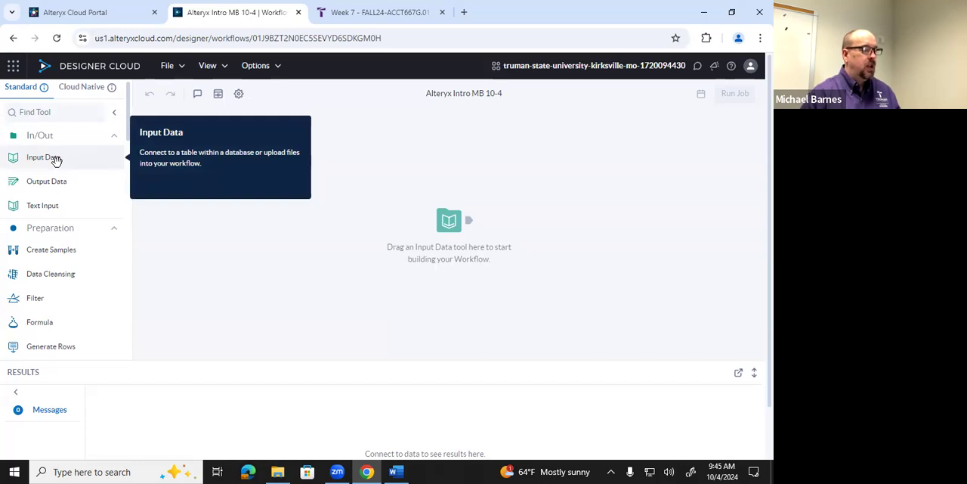
# Add an Input Data tool to the canvas and upload Instructor Data.xlsx from the Alteryx Introduction Files folder inside Advanced AIS
pyautogui.moveTo(55, 159); pyautogui.dragTo(178, 150)
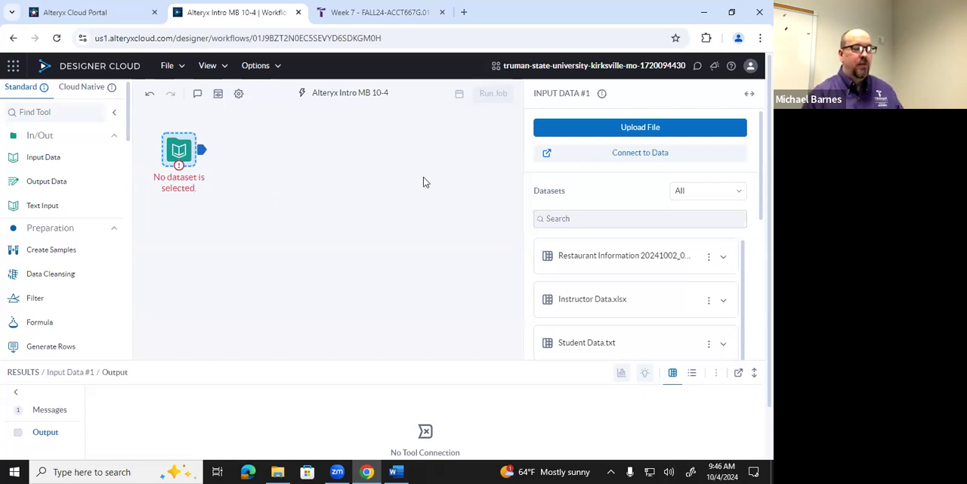
pyautogui.click(577, 130)
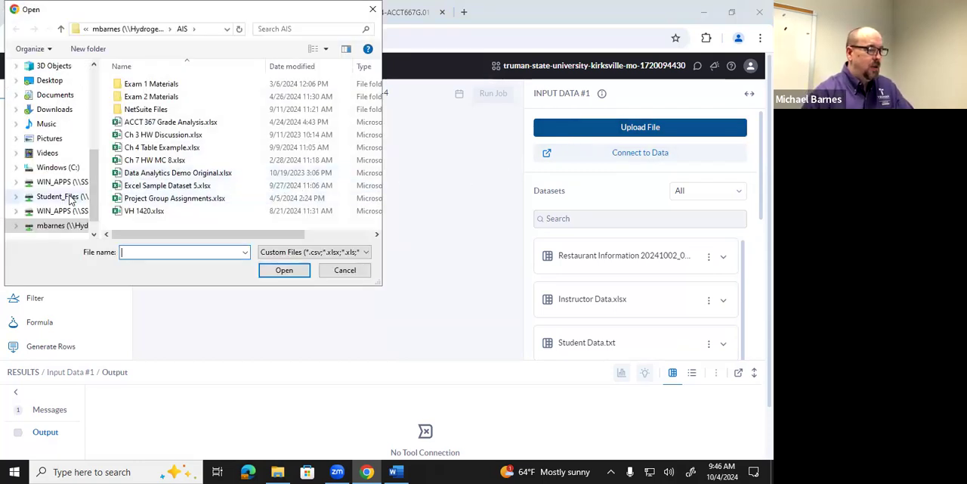
pyautogui.click(148, 30)
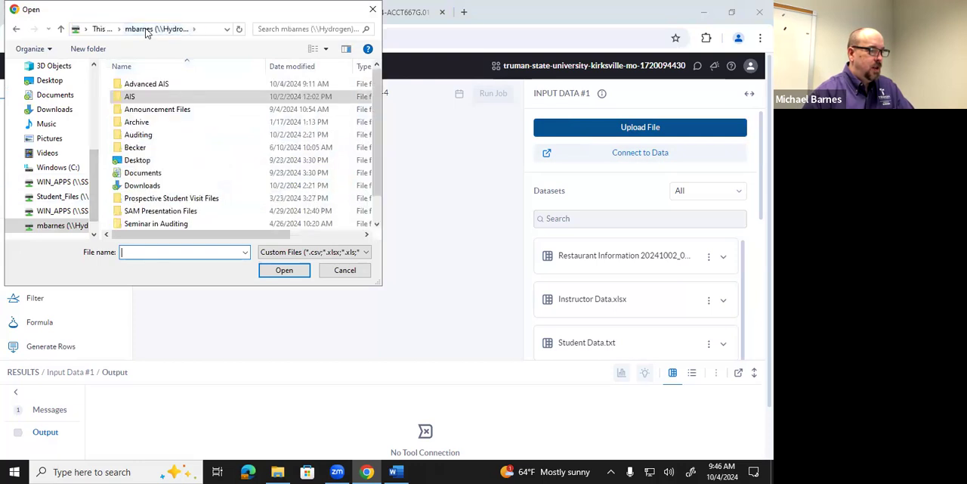
pyautogui.doubleClick(151, 84)
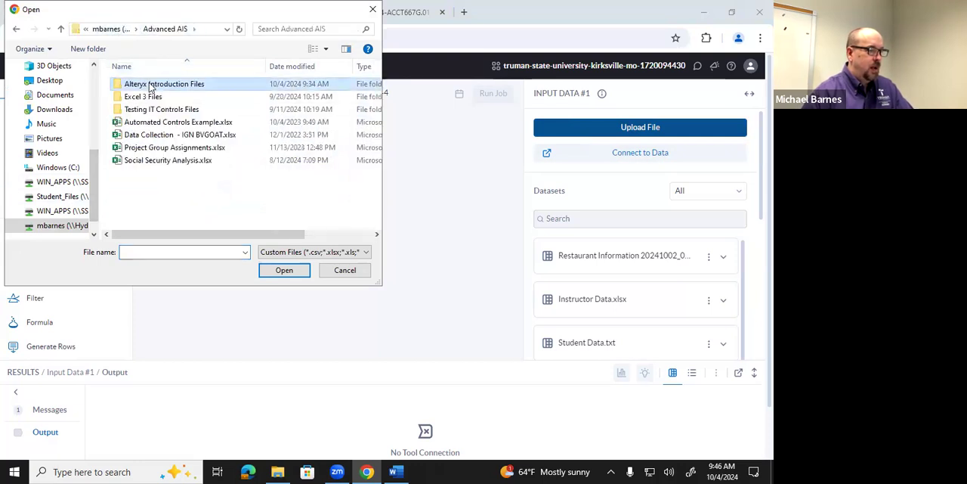
pyautogui.doubleClick(152, 84)
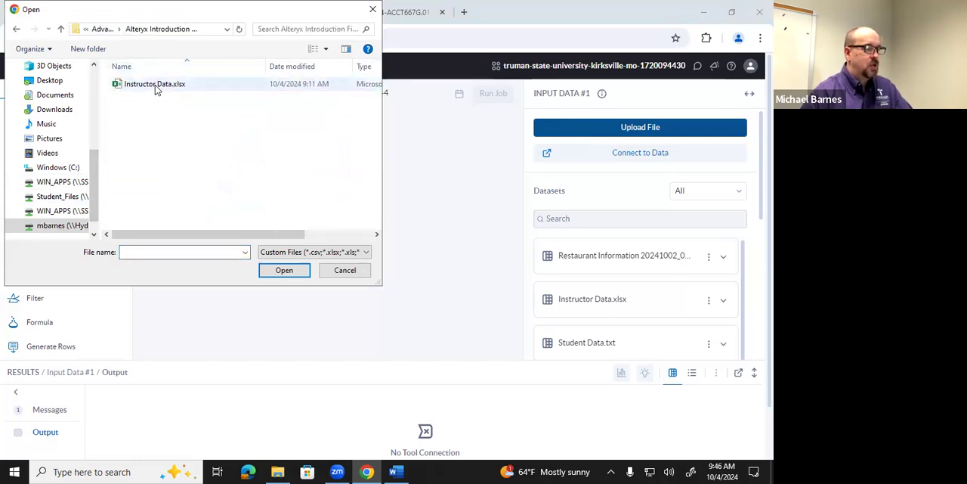
pyautogui.doubleClick(155, 85)
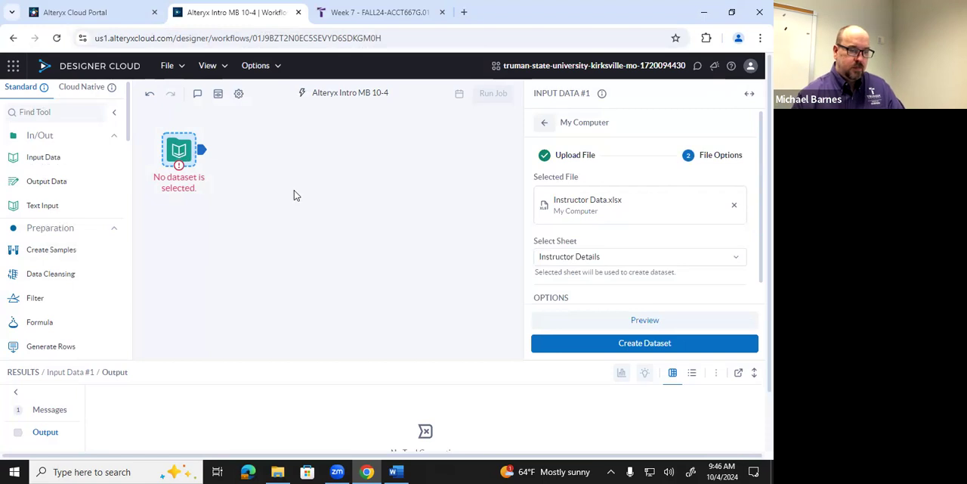
# Preview the Instructor Details sheet of the uploaded file and try to create a dataset from it
pyautogui.scroll(-1, 680, 333)
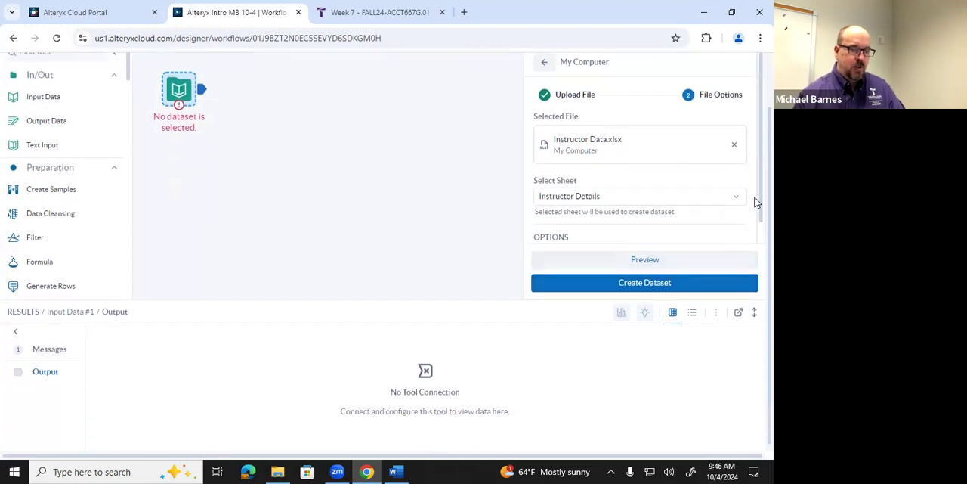
pyautogui.scroll(-1, 754, 216)
pyautogui.scroll(1, 756, 198)
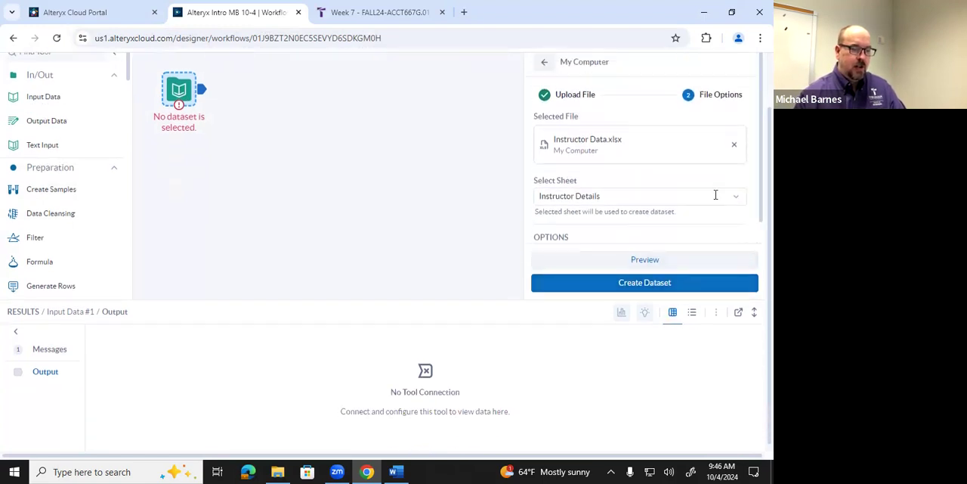
pyautogui.click(665, 263)
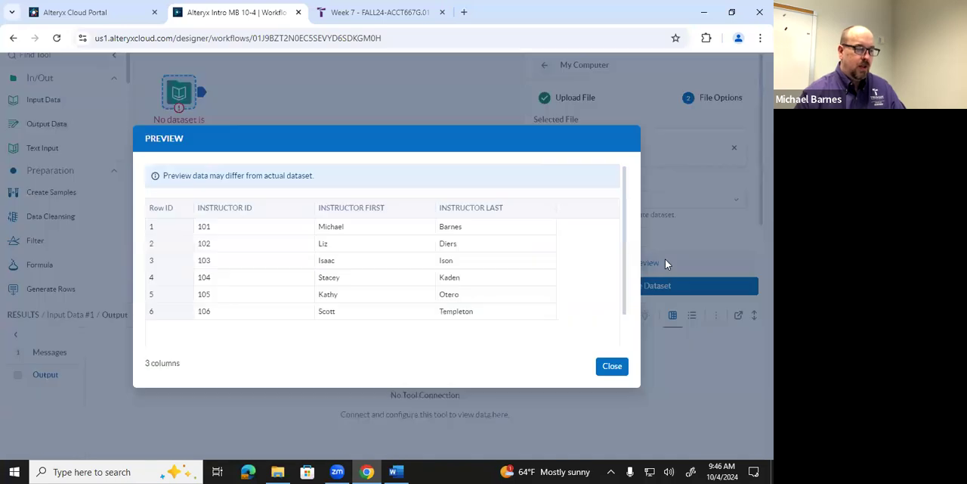
pyautogui.scroll(-1, 485, 267)
pyautogui.scroll(1, 485, 268)
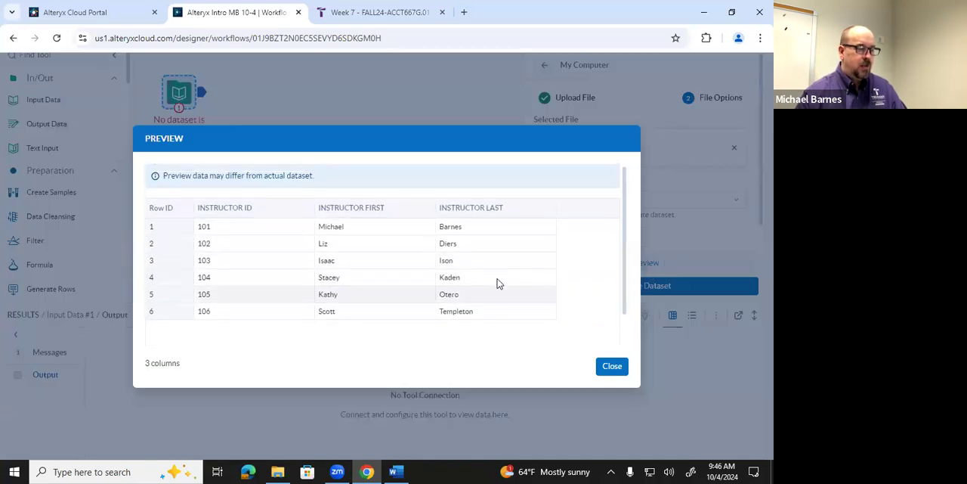
pyautogui.click(612, 367)
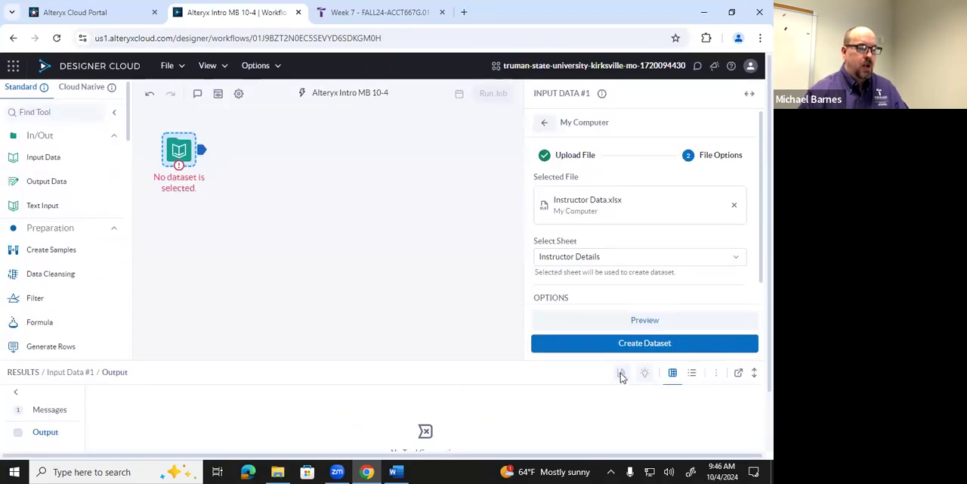
pyautogui.click(644, 344)
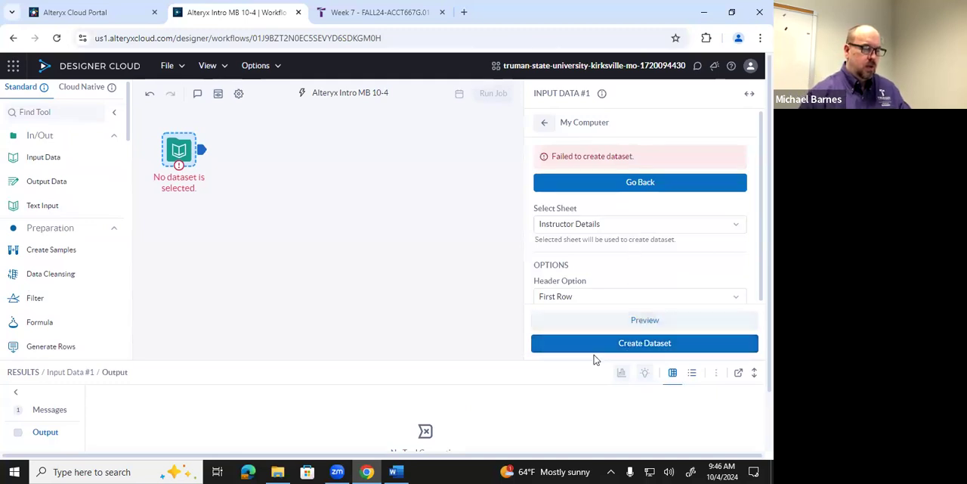
# Upload Instructor Data.xlsx again for the Input Data tool and create the dataset from the Instructor Details sheet
pyautogui.click(543, 123)
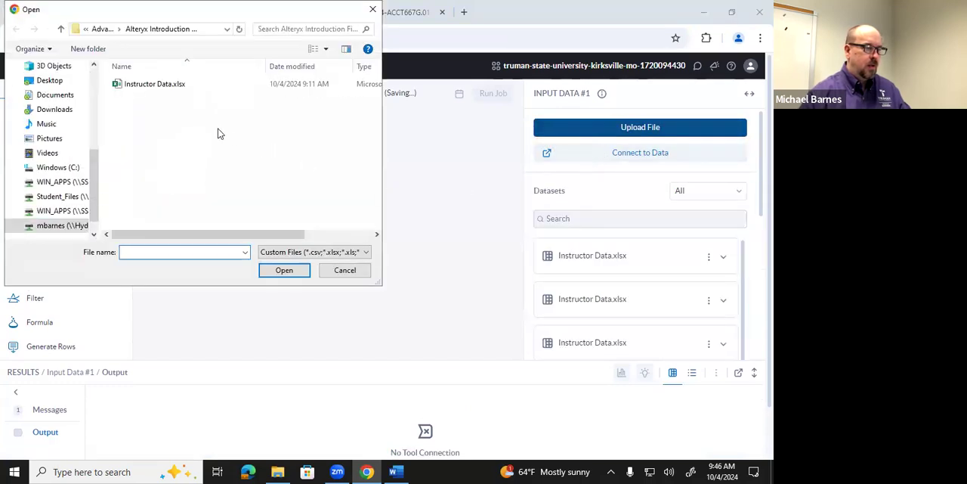
pyautogui.doubleClick(167, 86)
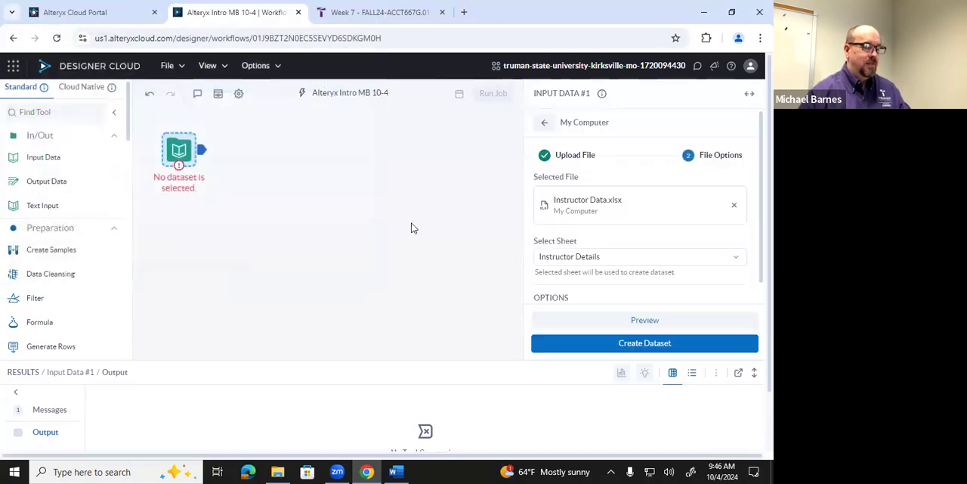
pyautogui.click(627, 347)
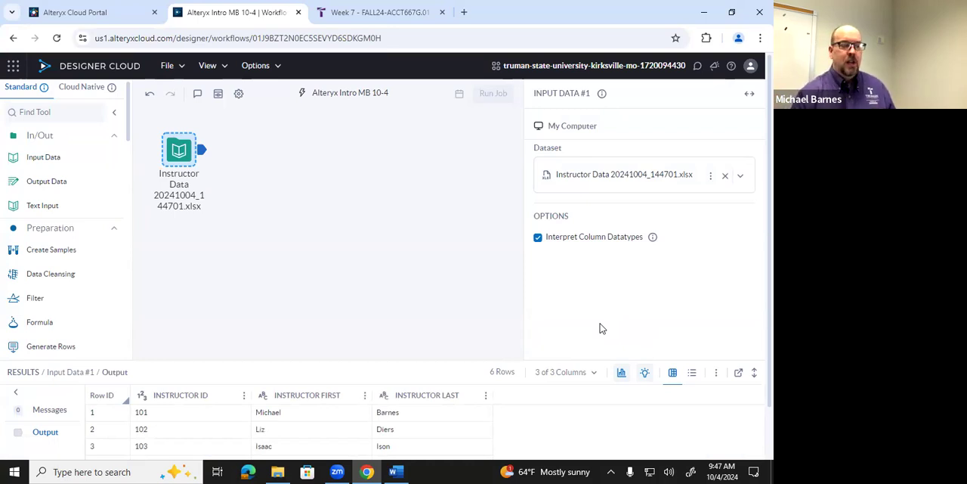
# Compare the instructor columns with Interpret Column Datatypes on and off, leaving the option disabled
pyautogui.click(538, 238)
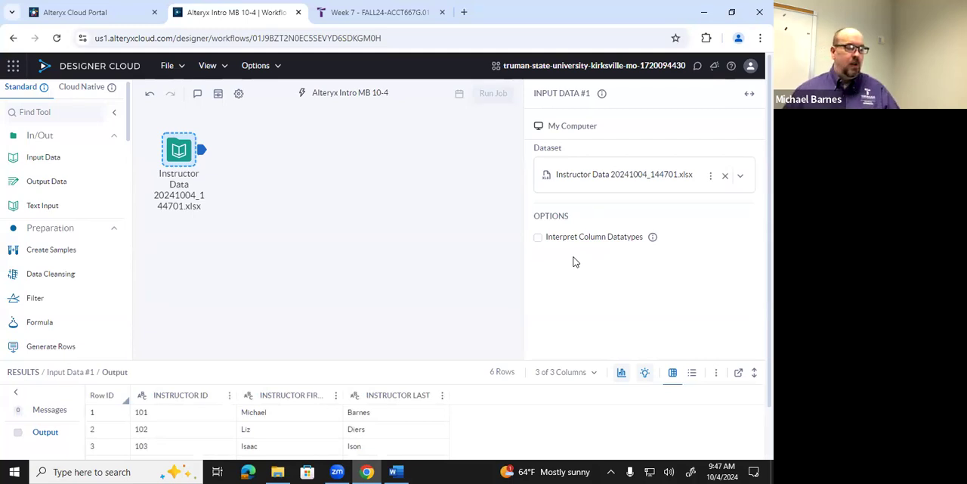
pyautogui.click(537, 237)
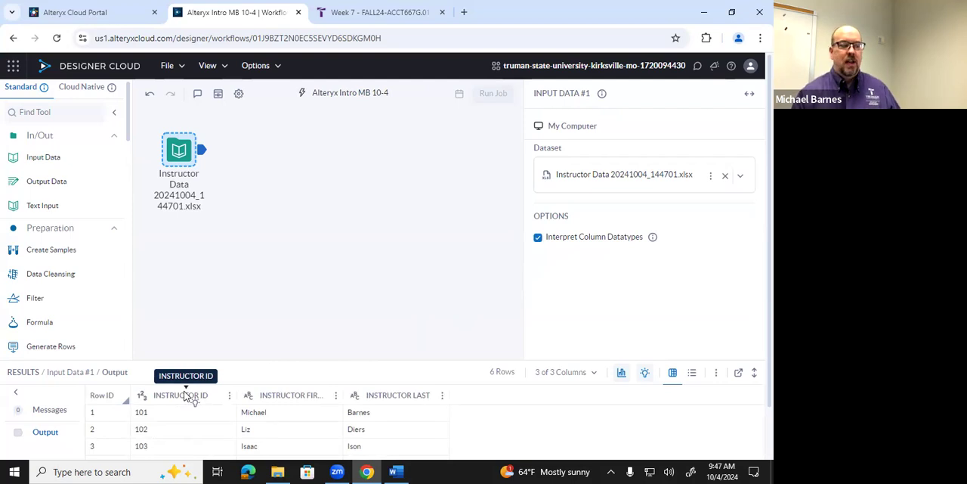
pyautogui.click(538, 238)
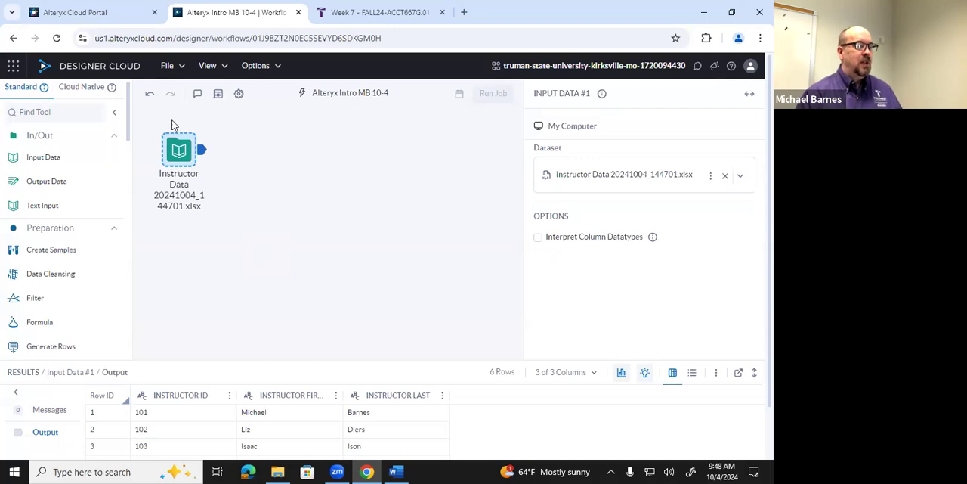
# Upload Student Data.txt from the Alteryx Introduction Files folder through the data import page of the Alteryx Cloud Portal
pyautogui.click(114, 12)
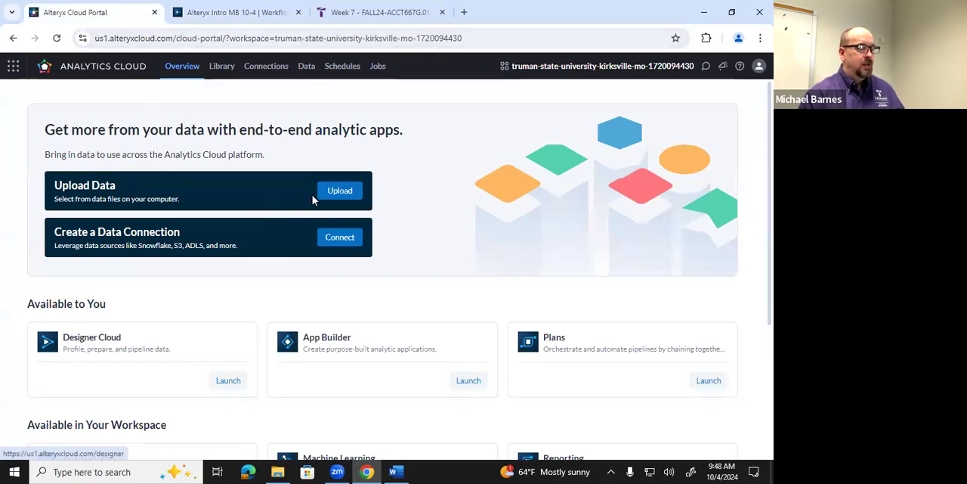
pyautogui.click(336, 192)
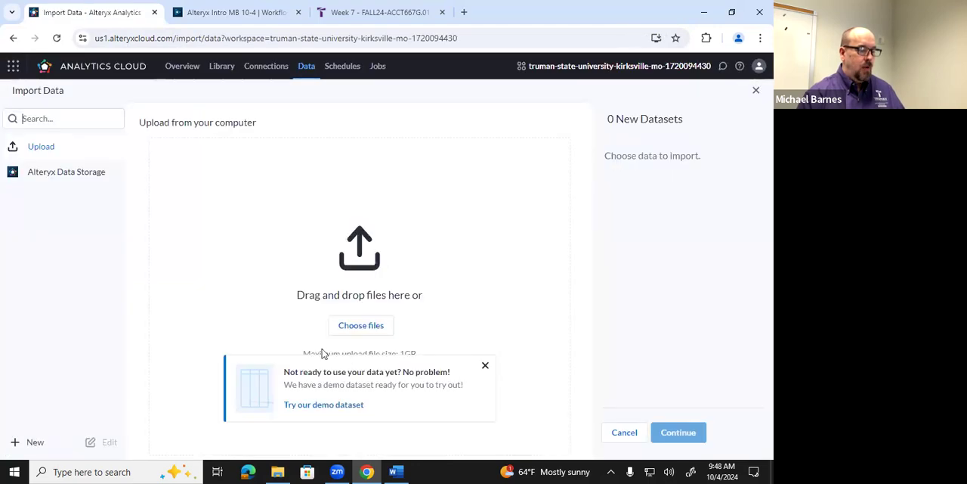
pyautogui.click(278, 470)
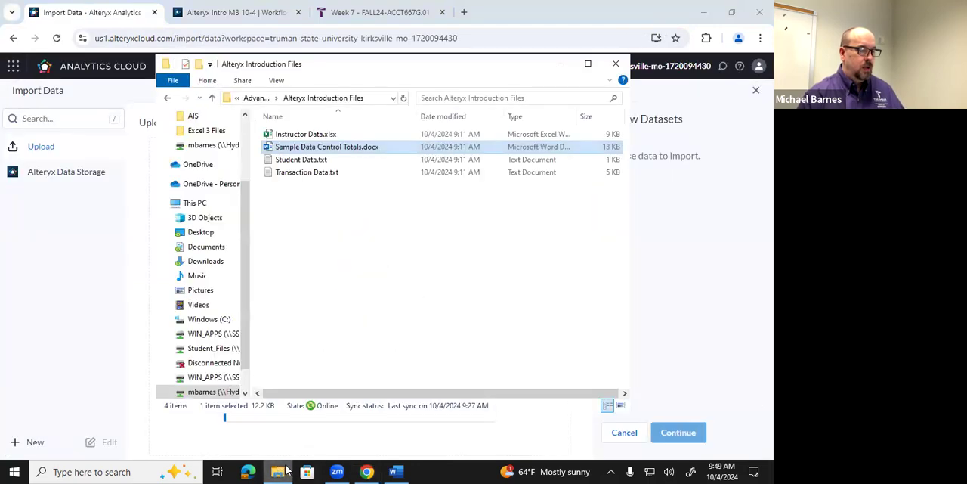
pyautogui.moveTo(381, 71); pyautogui.dragTo(631, 77)
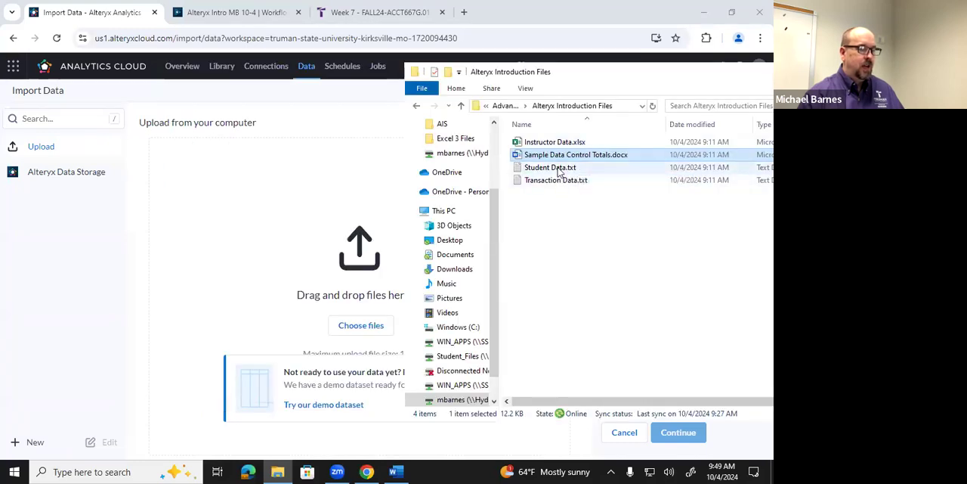
pyautogui.moveTo(559, 173); pyautogui.dragTo(351, 246)
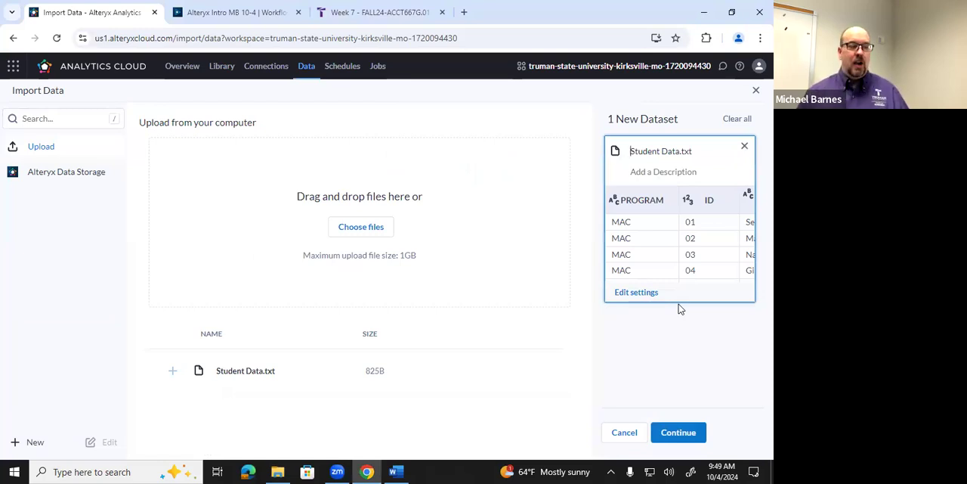
pyautogui.click(684, 434)
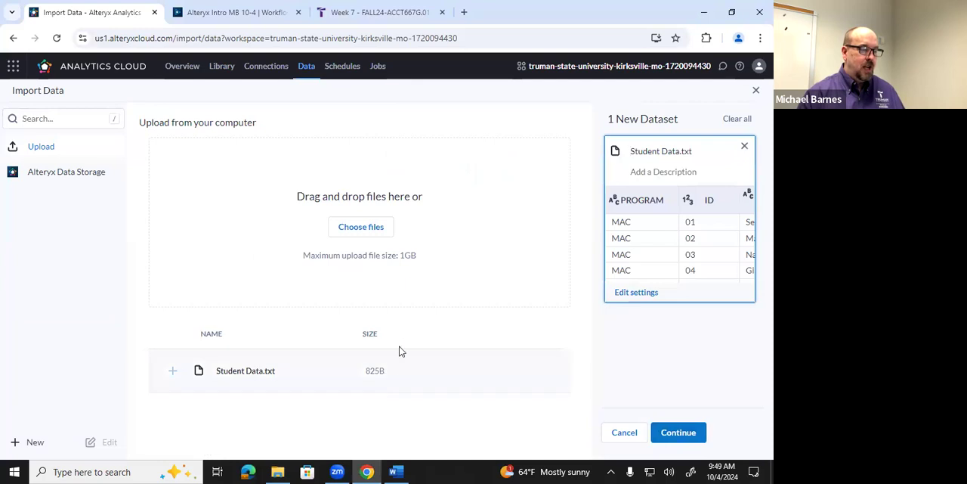
# Add Transaction Data.txt to the upload, review both dataset previews, and import the Student and Transaction datasets
pyautogui.click(285, 472)
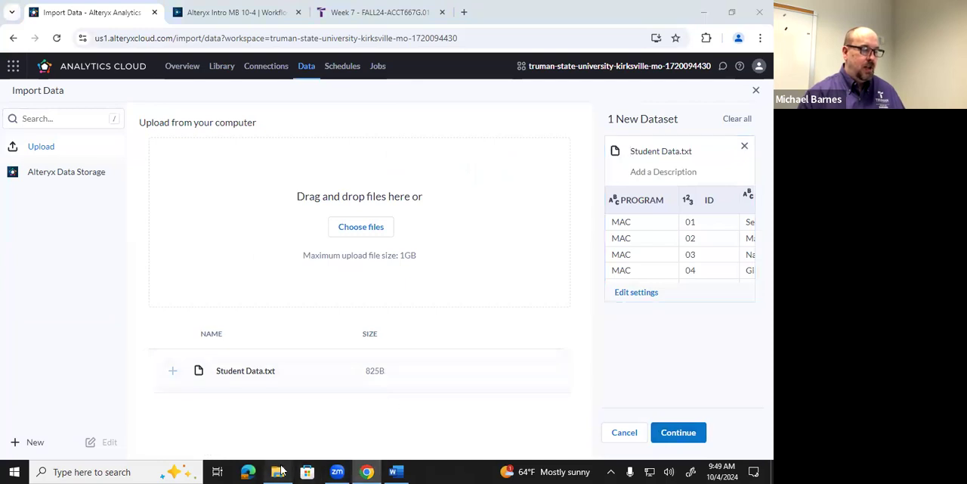
pyautogui.click(555, 180)
pyautogui.moveTo(429, 232); pyautogui.dragTo(349, 262)
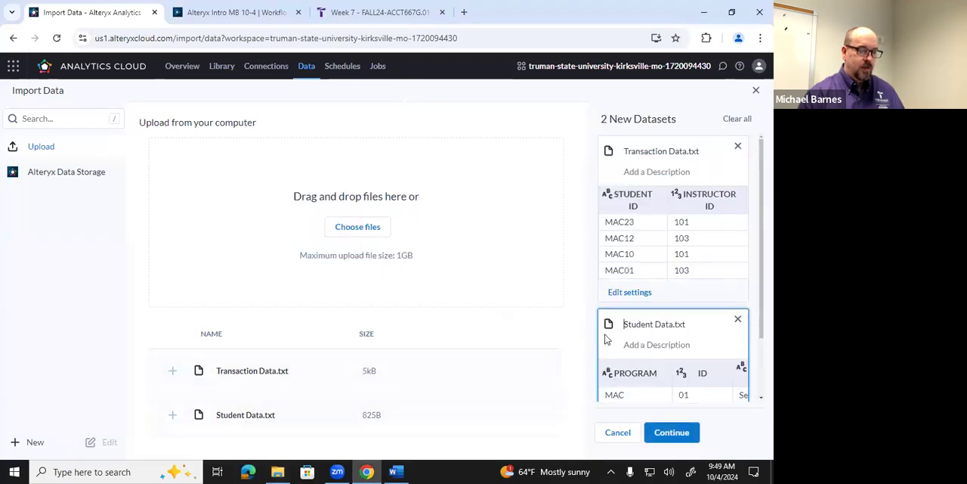
pyautogui.scroll(-1, 644, 317)
pyautogui.scroll(1, 645, 318)
pyautogui.scroll(-1, 644, 318)
pyautogui.moveTo(645, 323)
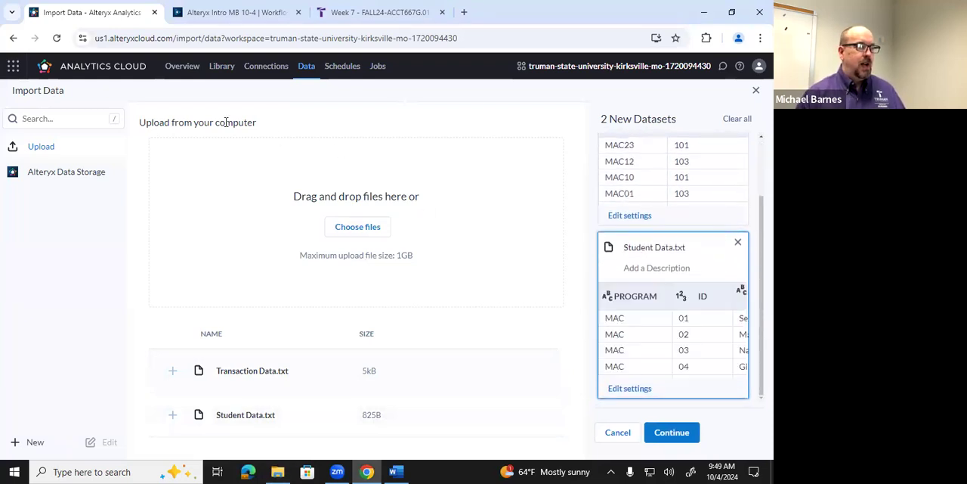
pyautogui.click(673, 432)
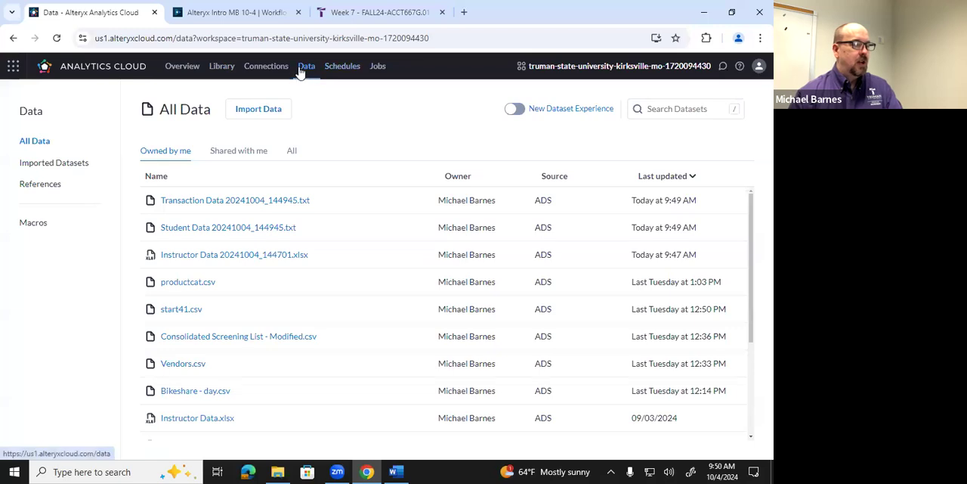
# Look over the imported files in the portal's All Data list and return to the Alteryx Intro MB 10-4 workflow
pyautogui.click(174, 68)
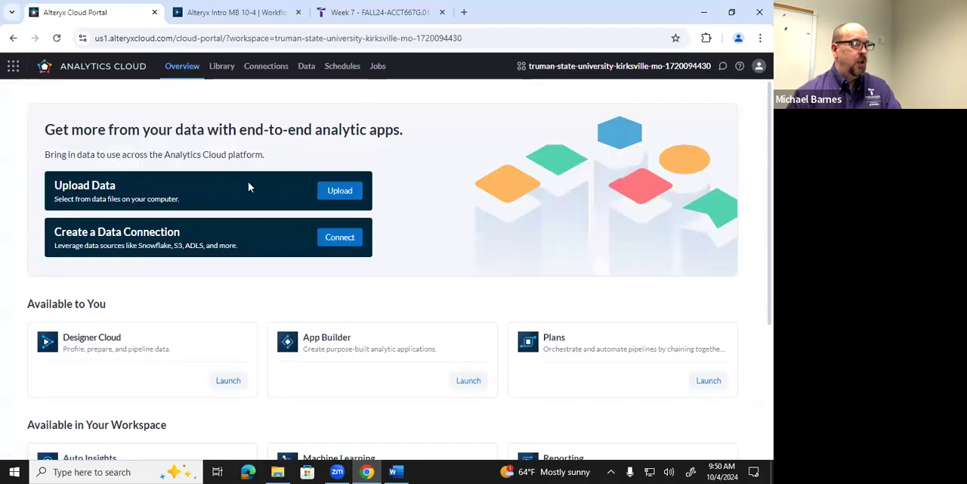
pyautogui.click(307, 68)
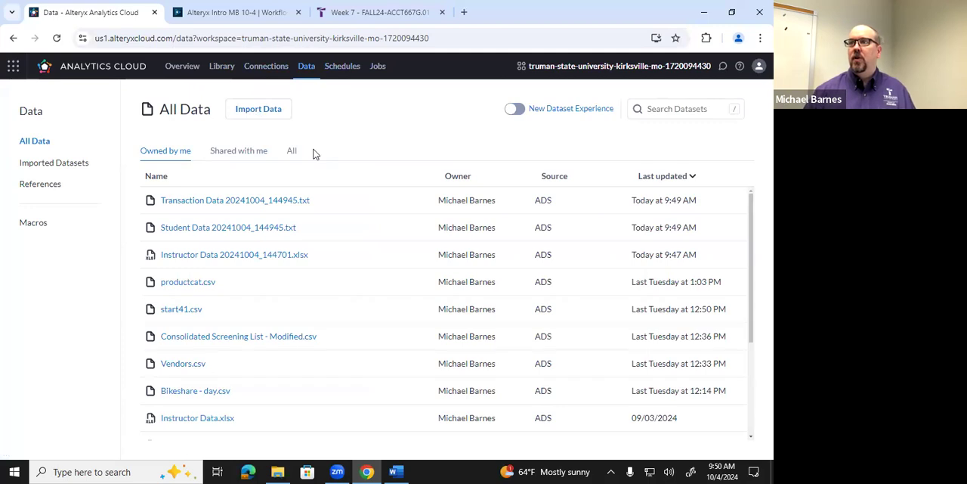
pyautogui.click(236, 21)
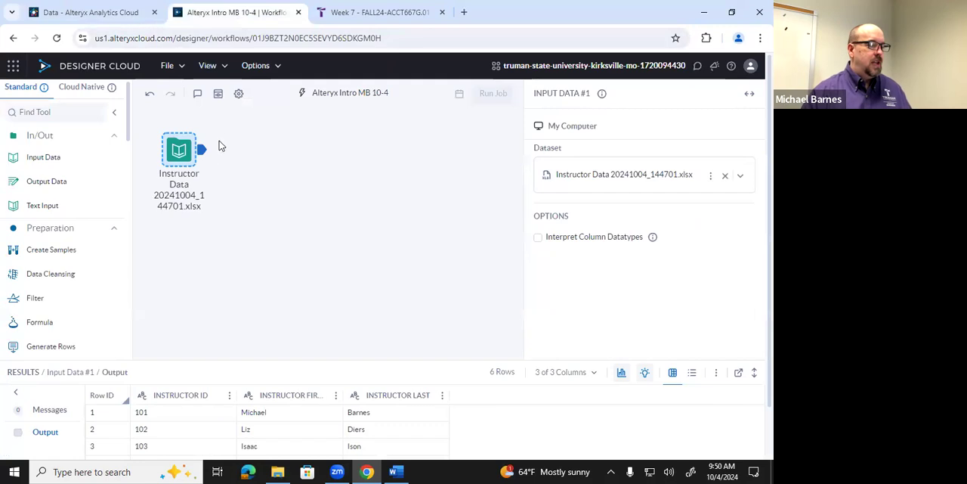
# Add a second Input Data tool below the instructor input, using Student Data.txt with Interpret Column Datatypes disabled
pyautogui.moveTo(48, 158); pyautogui.dragTo(178, 236)
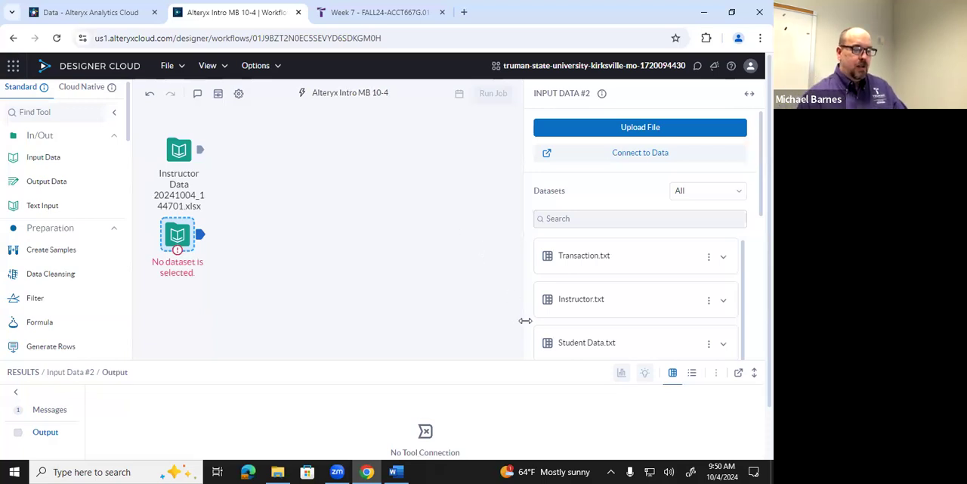
pyautogui.click(604, 342)
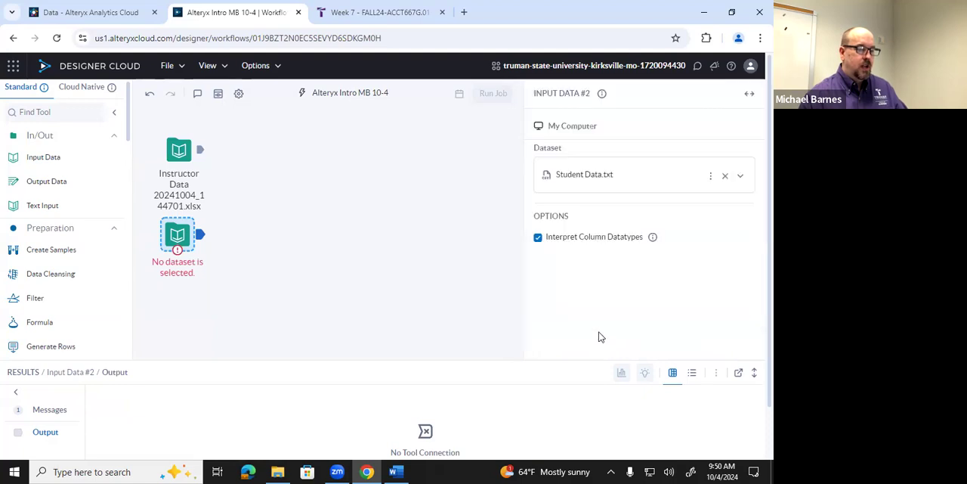
pyautogui.click(538, 239)
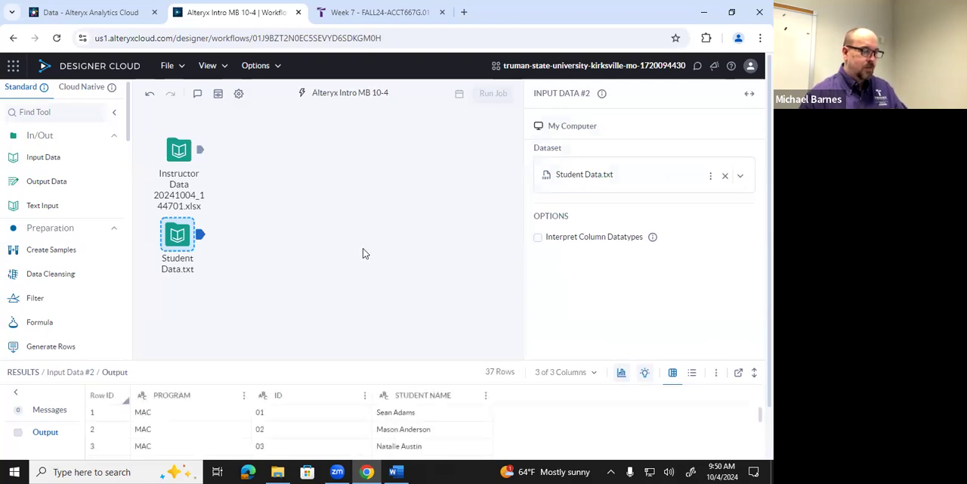
# Add a third Input Data tool with the Transaction dataset, disable Interpret Column Datatypes, and align it below the student input
pyautogui.moveTo(52, 156); pyautogui.dragTo(175, 294)
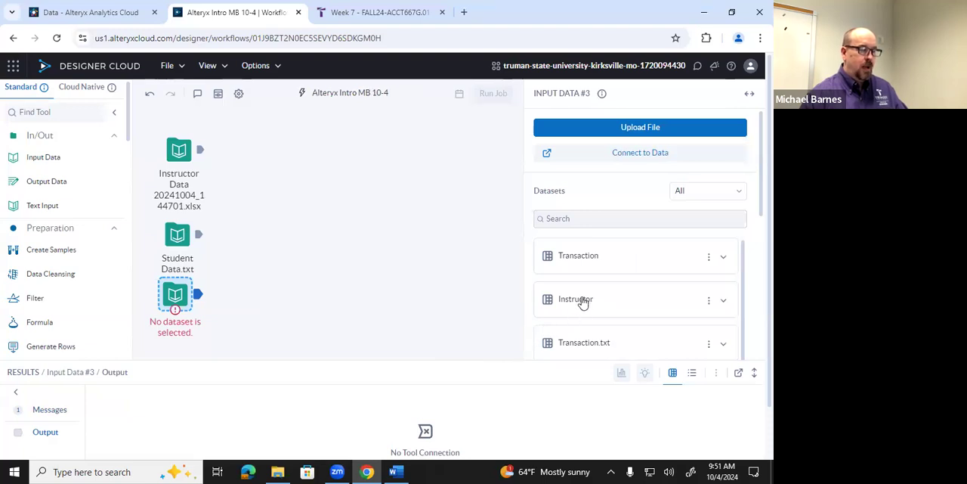
pyautogui.scroll(-3, 639, 285)
pyautogui.scroll(1, 639, 284)
pyautogui.scroll(1, 639, 285)
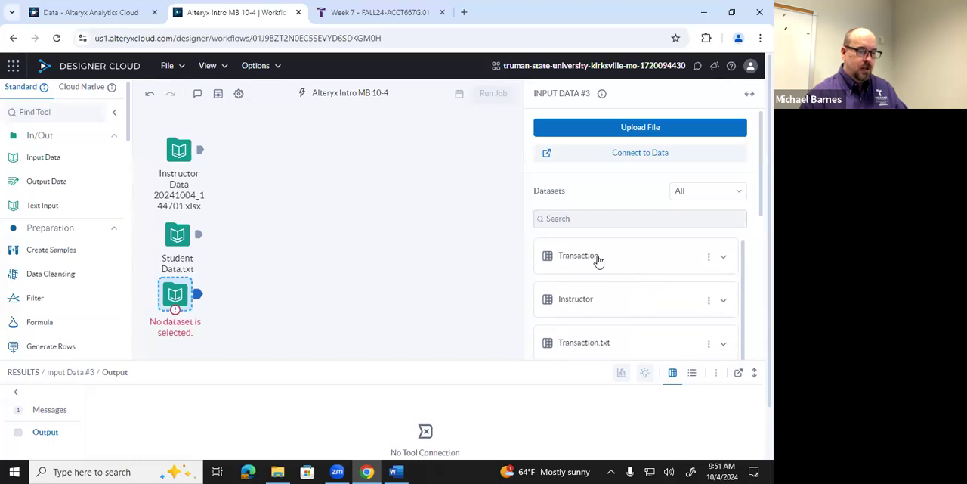
pyautogui.click(597, 259)
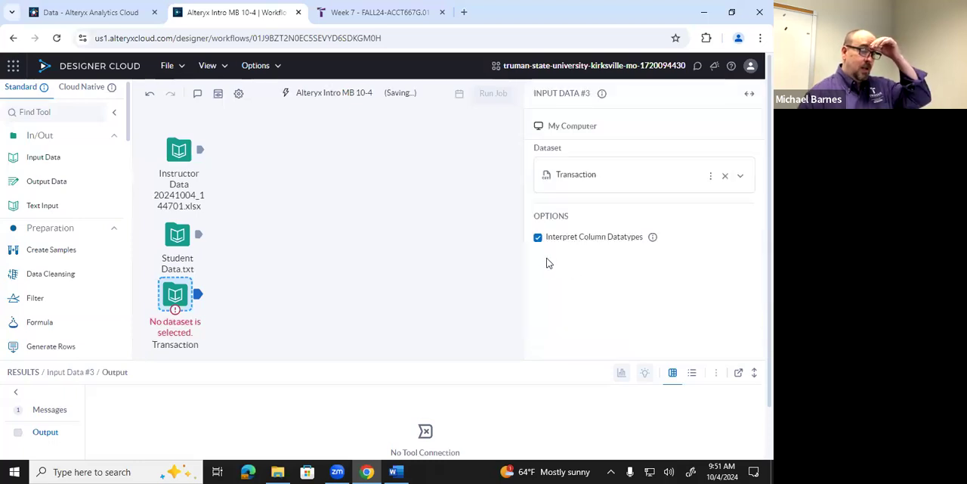
pyautogui.click(537, 238)
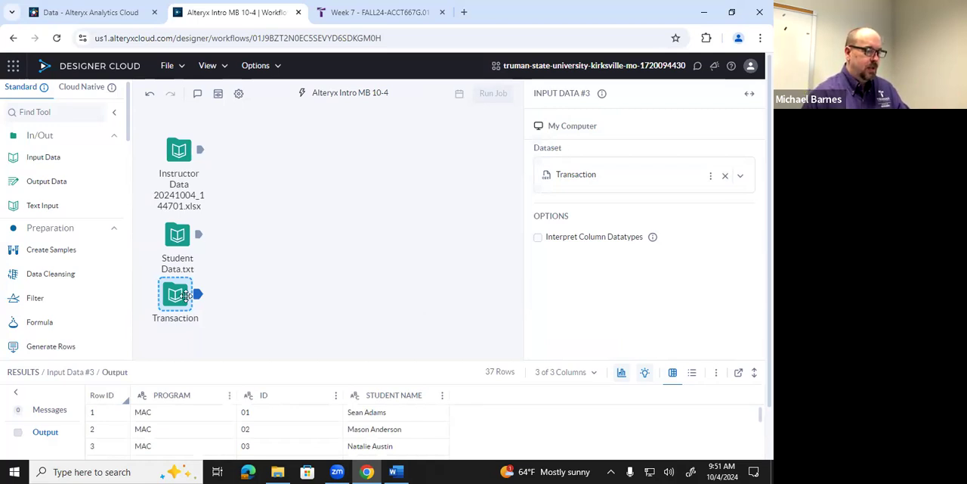
pyautogui.moveTo(185, 308); pyautogui.dragTo(182, 309)
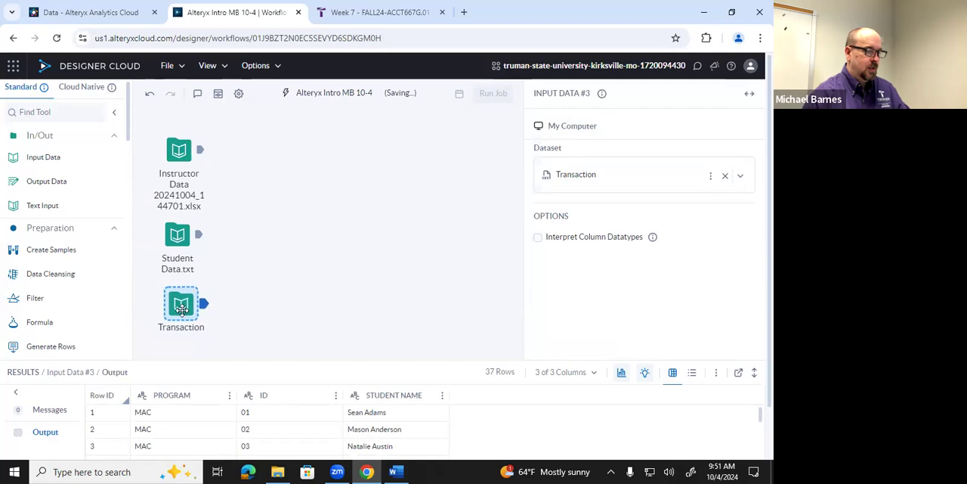
pyautogui.moveTo(181, 308); pyautogui.dragTo(177, 306)
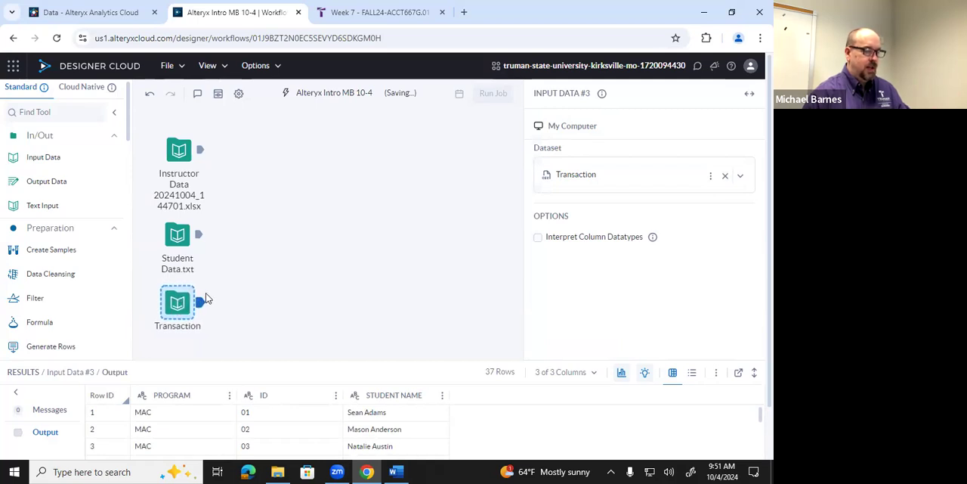
# Compare the output records and columns of the instructor, student and transaction input tools
pyautogui.click(182, 161)
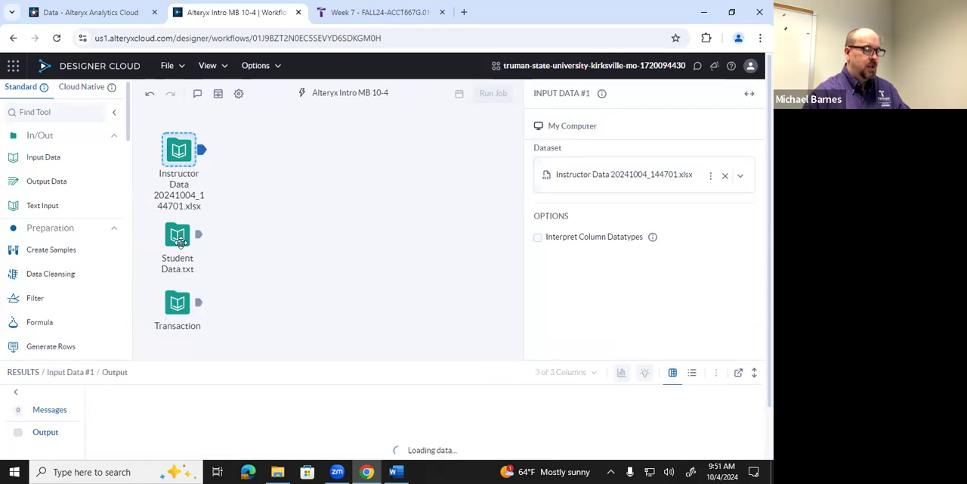
pyautogui.click(178, 236)
pyautogui.click(178, 302)
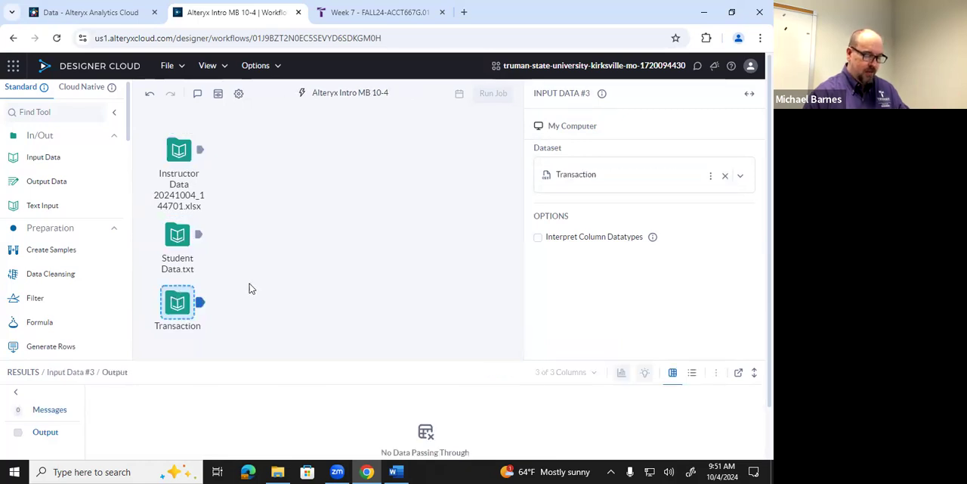
pyautogui.click(181, 155)
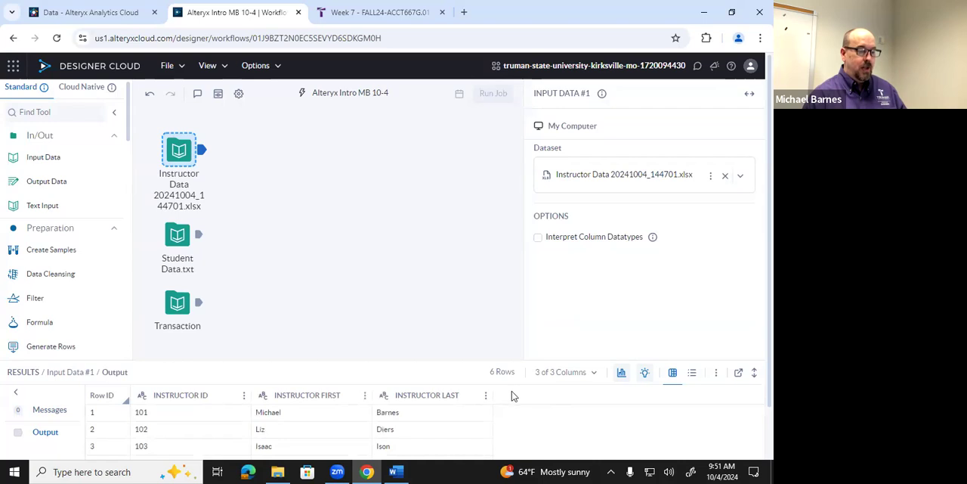
pyautogui.click(179, 239)
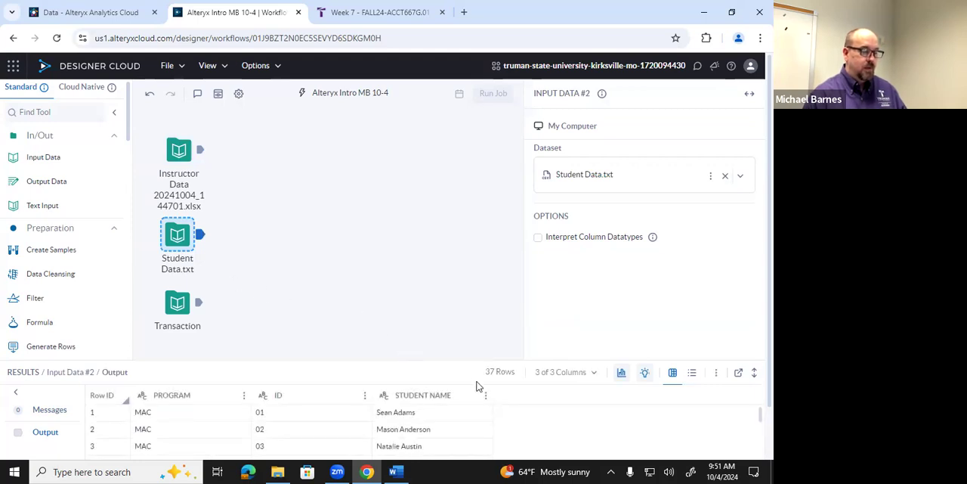
pyautogui.click(180, 304)
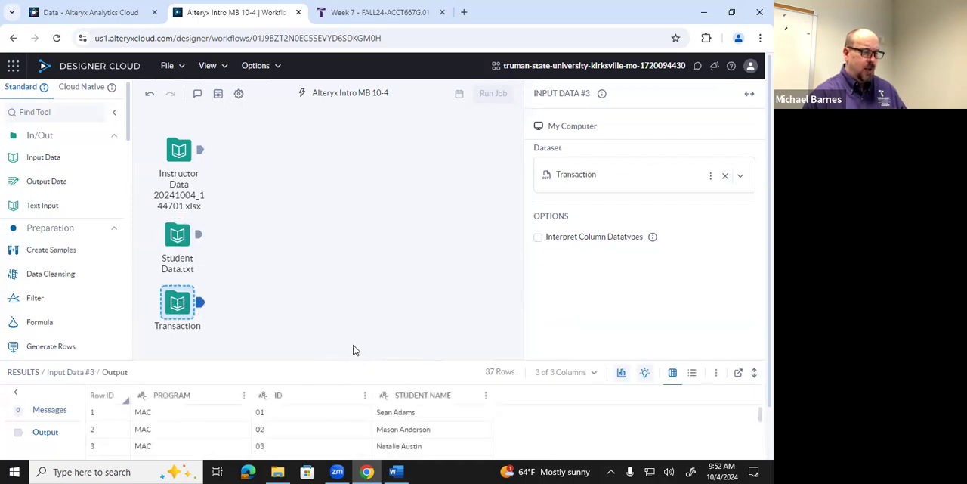
pyautogui.click(188, 243)
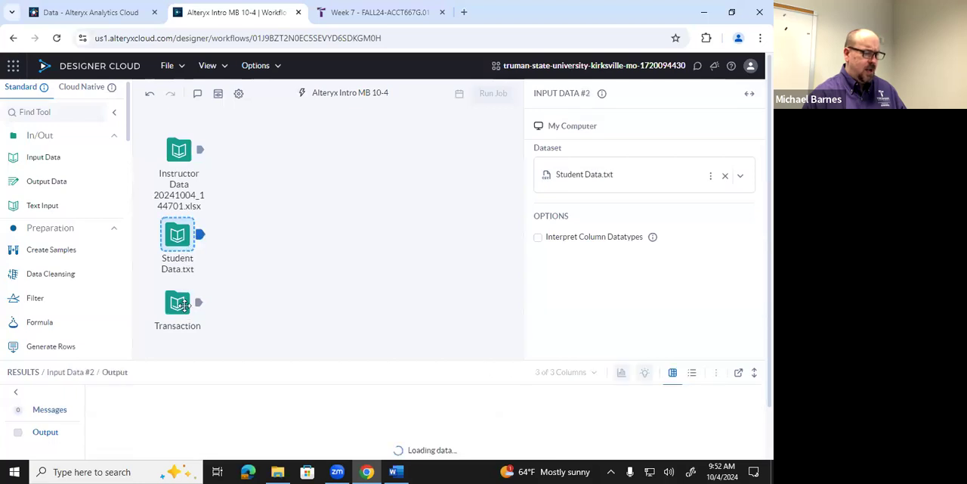
# Replace the Transaction input tool with a new Input Data tool using Transaction Data.txt, with Interpret Column Datatypes disabled
pyautogui.click(177, 305)
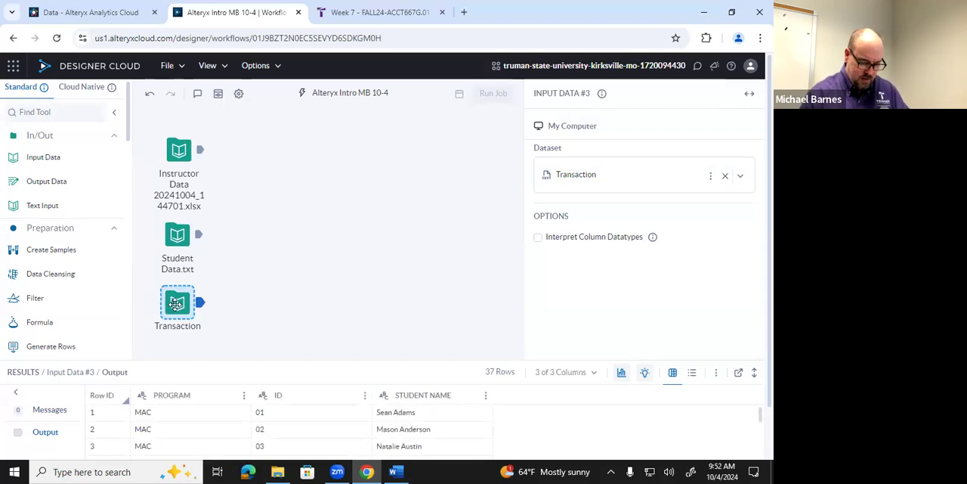
pyautogui.press('Delete')
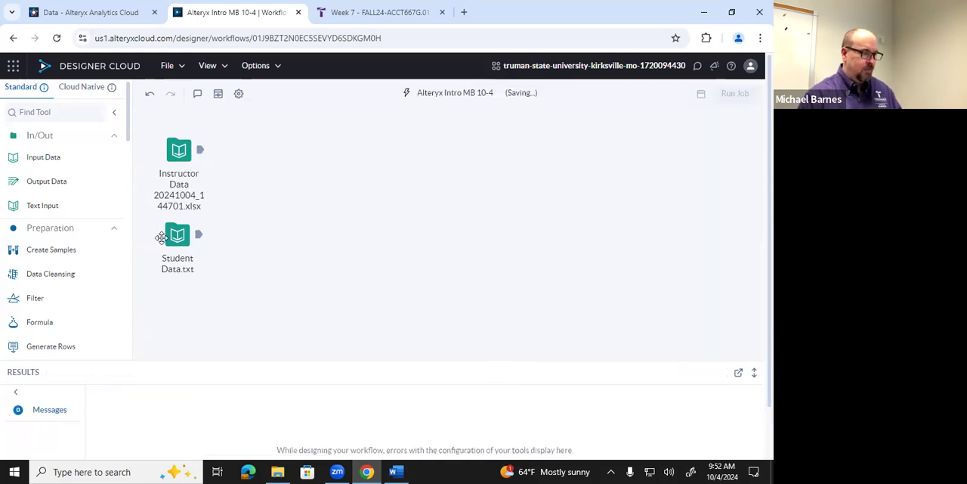
pyautogui.moveTo(55, 163); pyautogui.dragTo(176, 299)
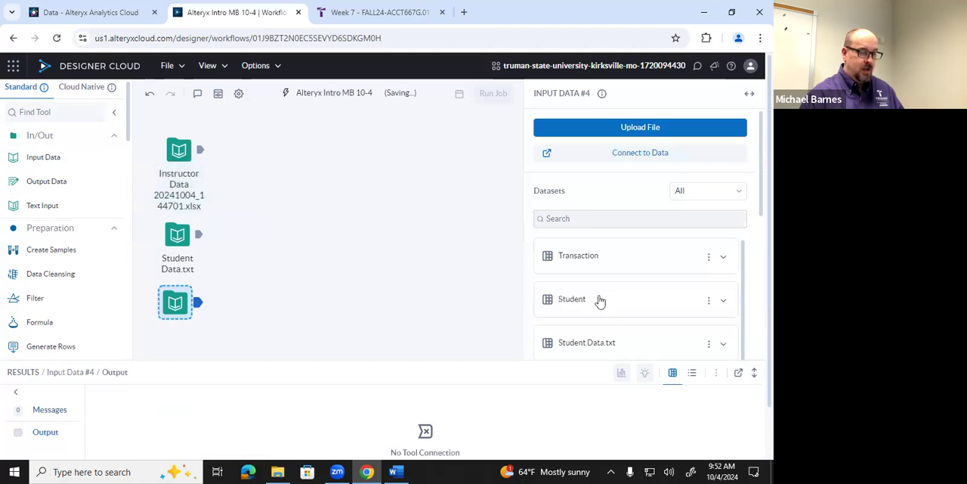
pyautogui.click(600, 344)
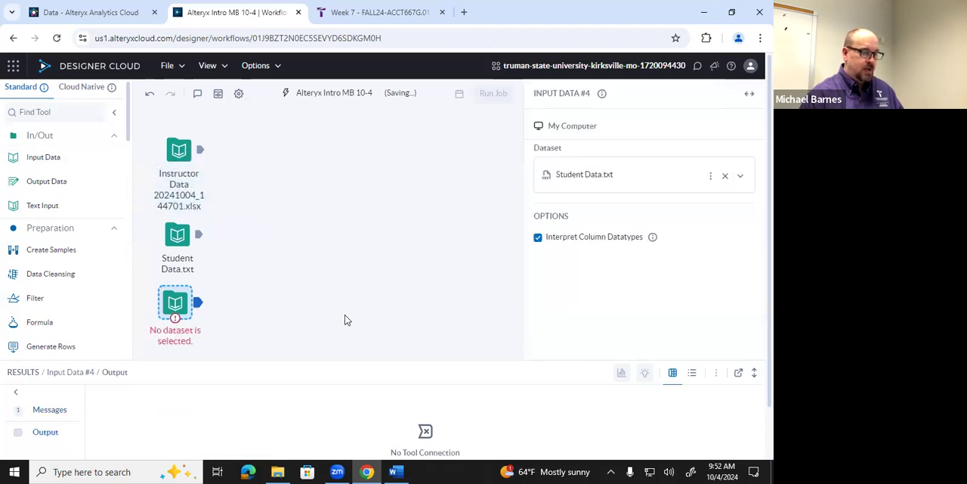
pyautogui.click(725, 177)
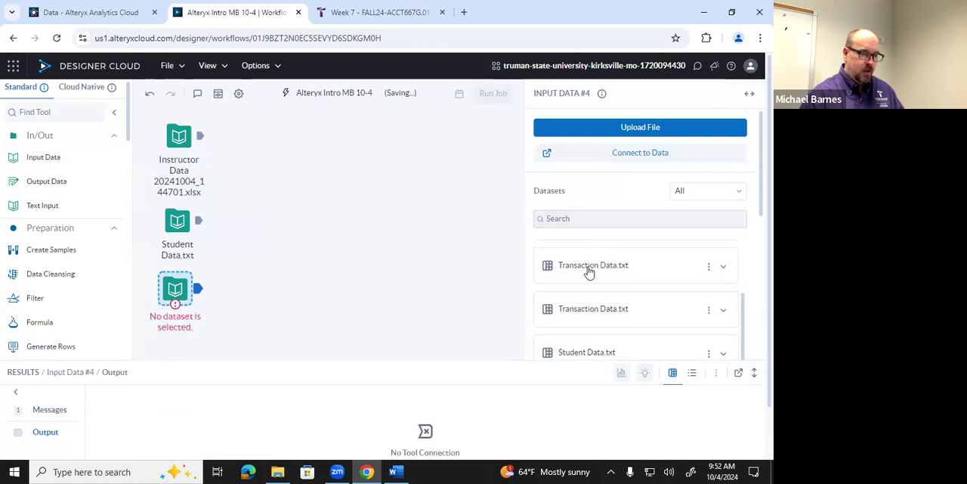
pyautogui.click(589, 269)
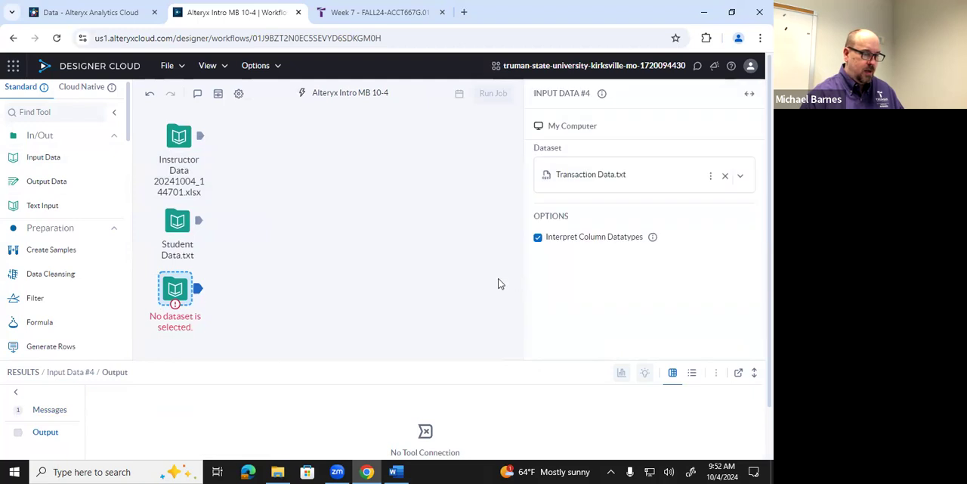
pyautogui.click(537, 236)
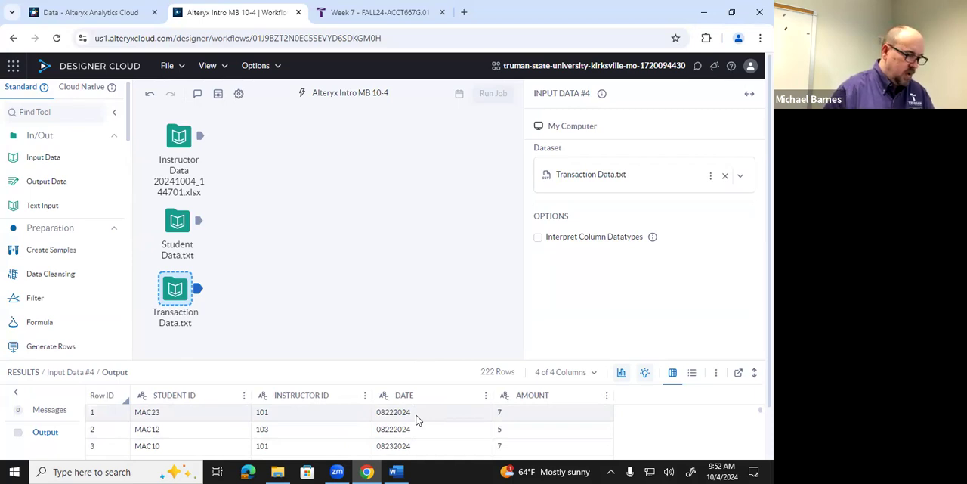
# Review the control totals in Sample Data Control Totals.docx in Word and show the Alteryx Introduction Files folder that holds it
pyautogui.click(395, 470)
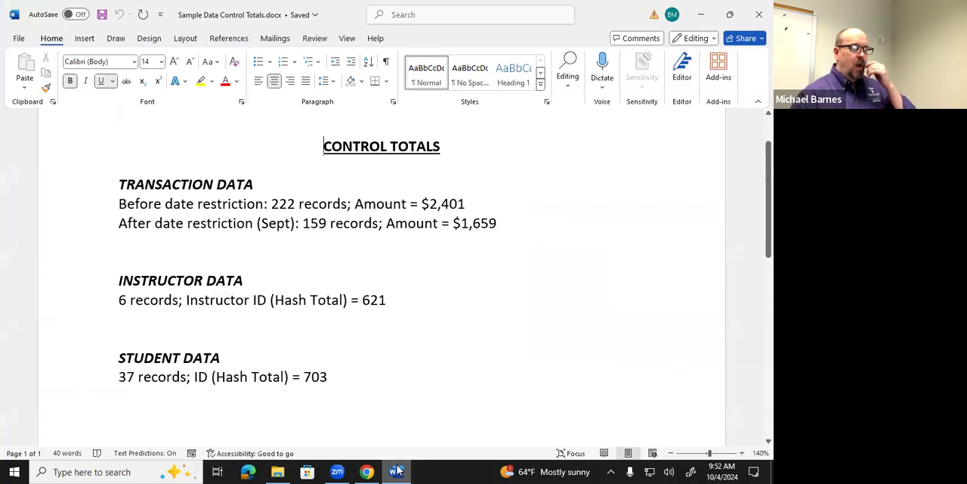
pyautogui.click(398, 470)
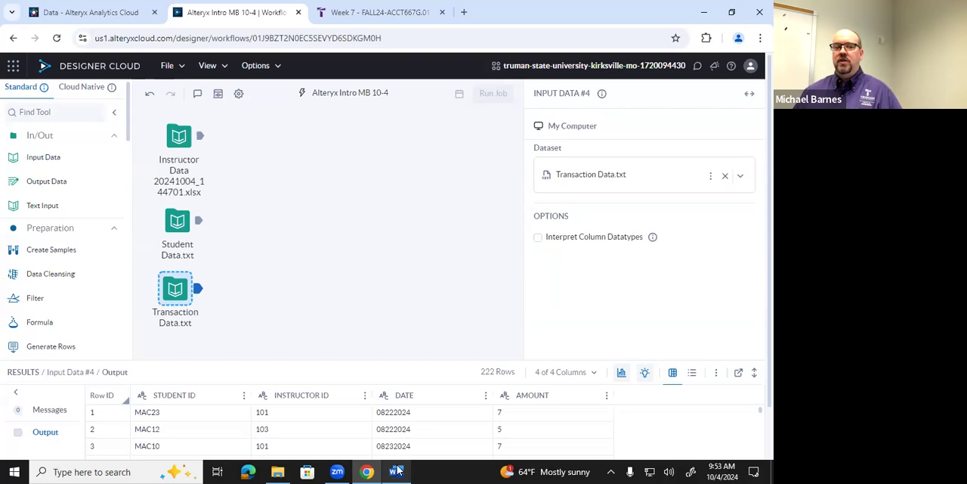
pyautogui.click(277, 472)
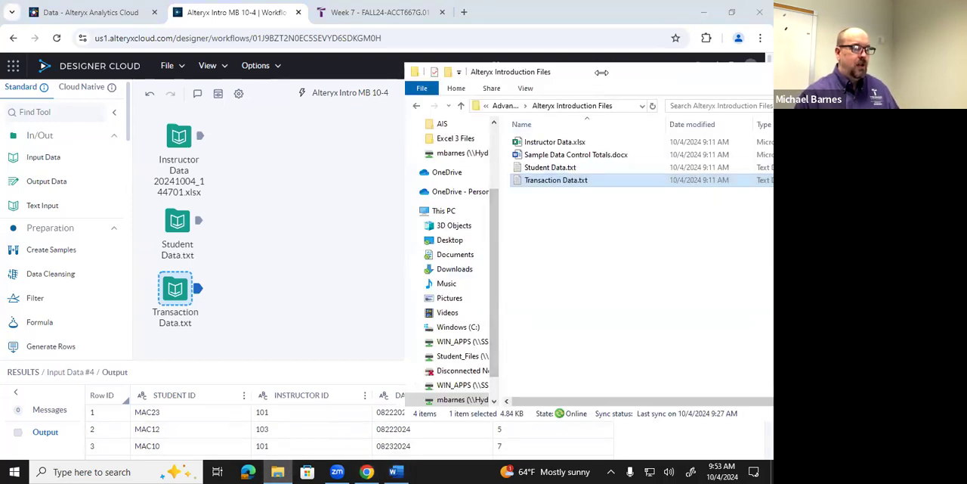
pyautogui.moveTo(602, 72); pyautogui.dragTo(310, 54)
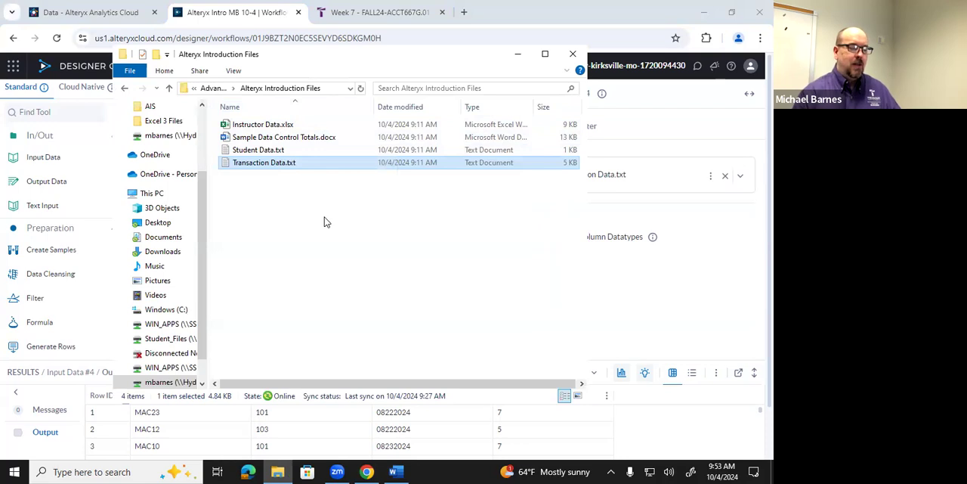
pyautogui.click(390, 456)
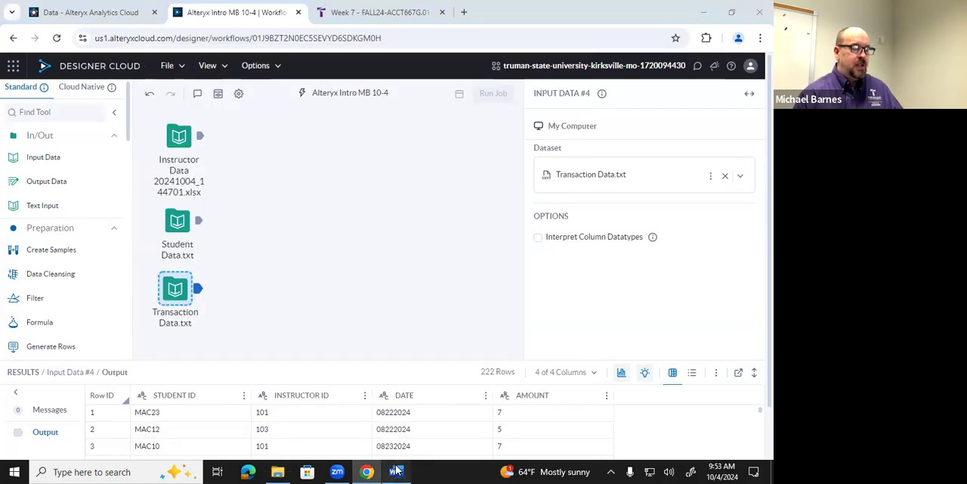
pyautogui.click(396, 472)
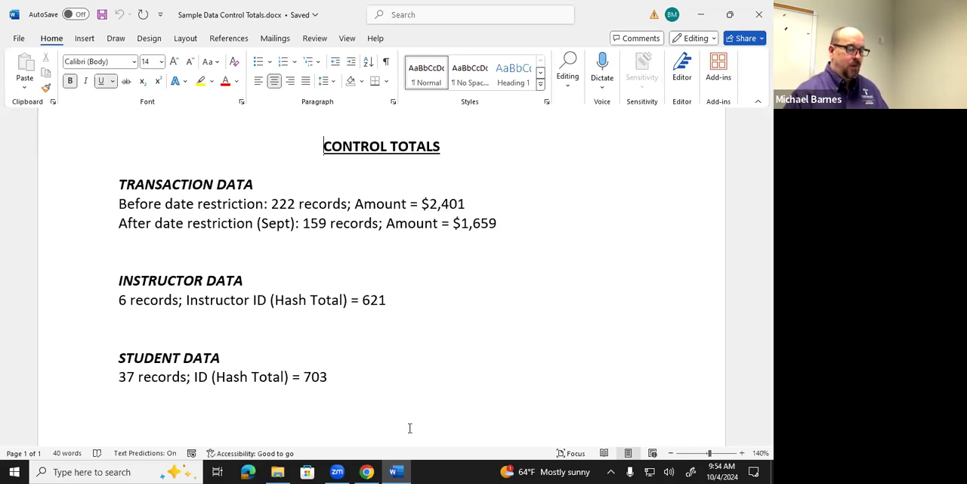
pyautogui.click(397, 470)
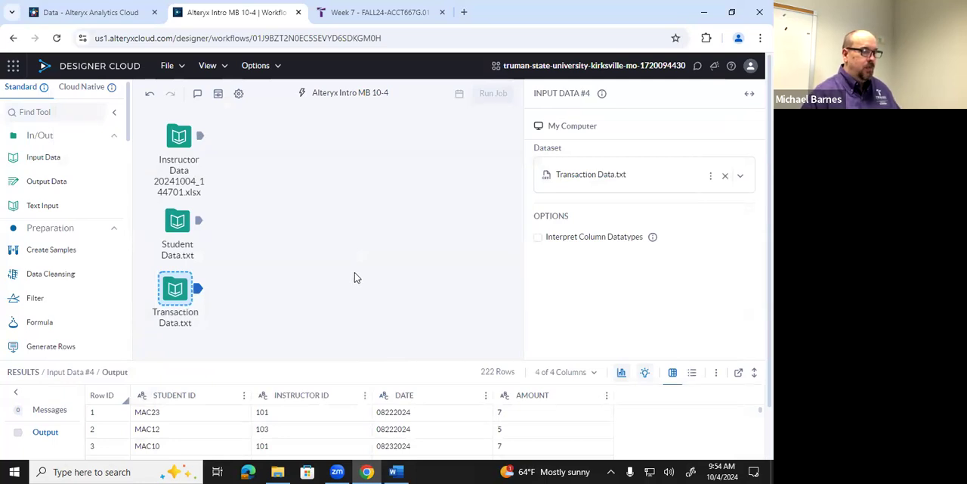
# Check the column data types of the instructor input in its output metadata, and return to the data view
pyautogui.click(183, 143)
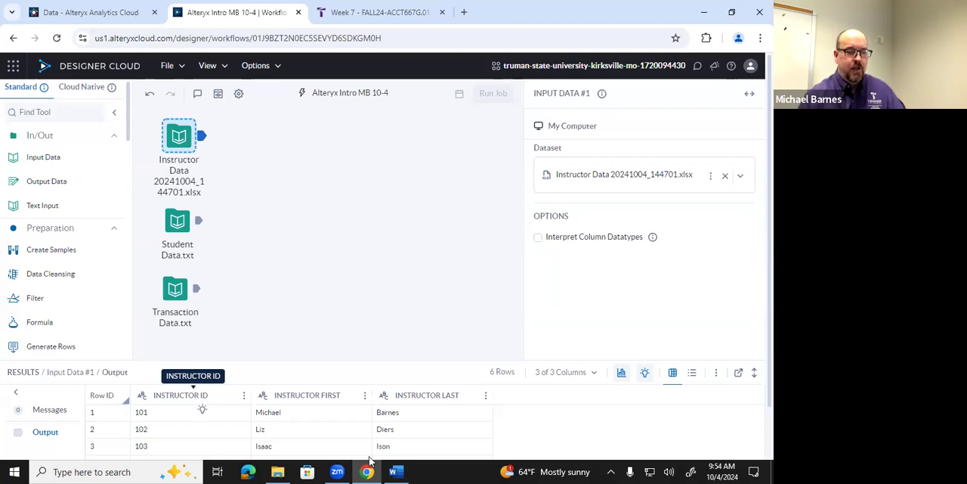
pyautogui.click(693, 376)
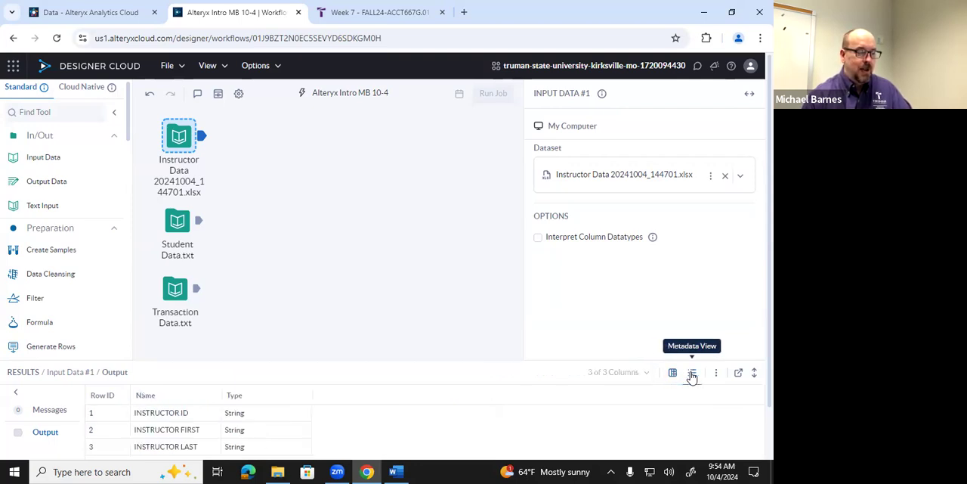
pyautogui.scroll(-1, 278, 430)
pyautogui.scroll(1, 279, 430)
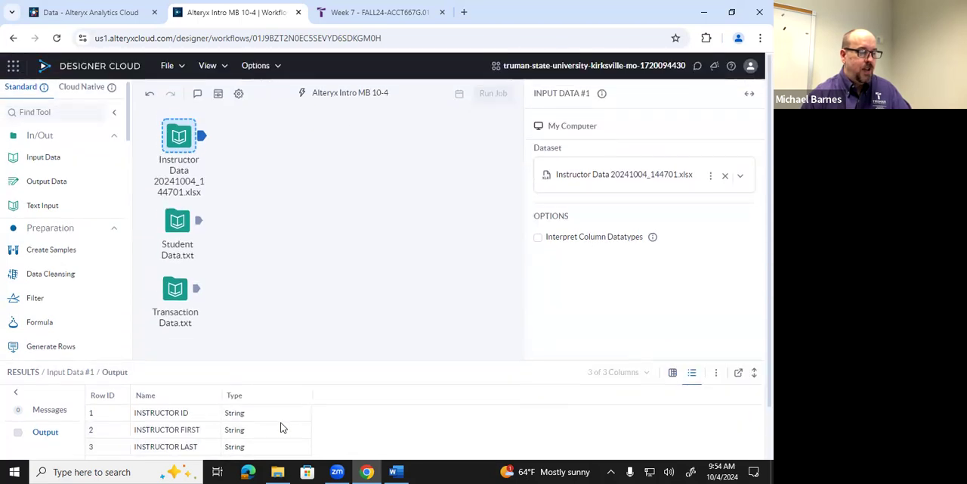
pyautogui.click(669, 373)
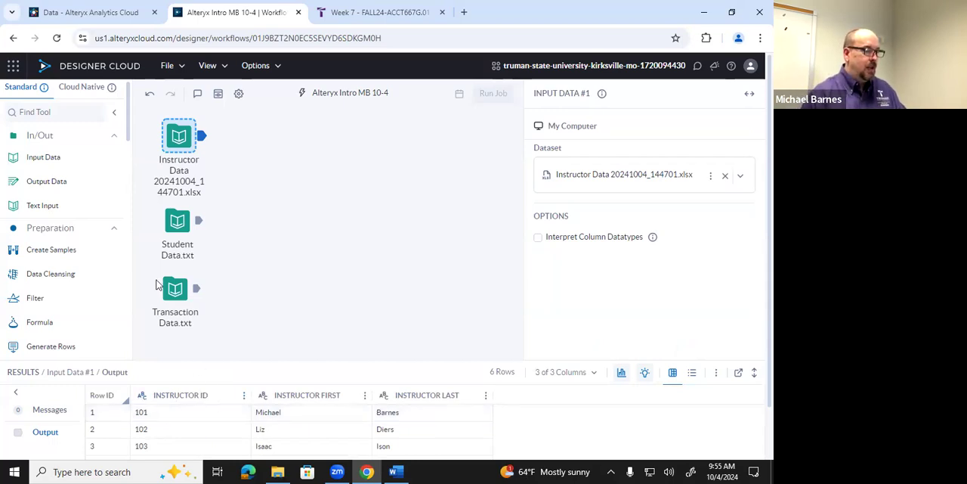
# Add a Select tool after the instructor input and connect it to that input's output
pyautogui.scroll(-1, 87, 238)
pyautogui.scroll(1, 88, 237)
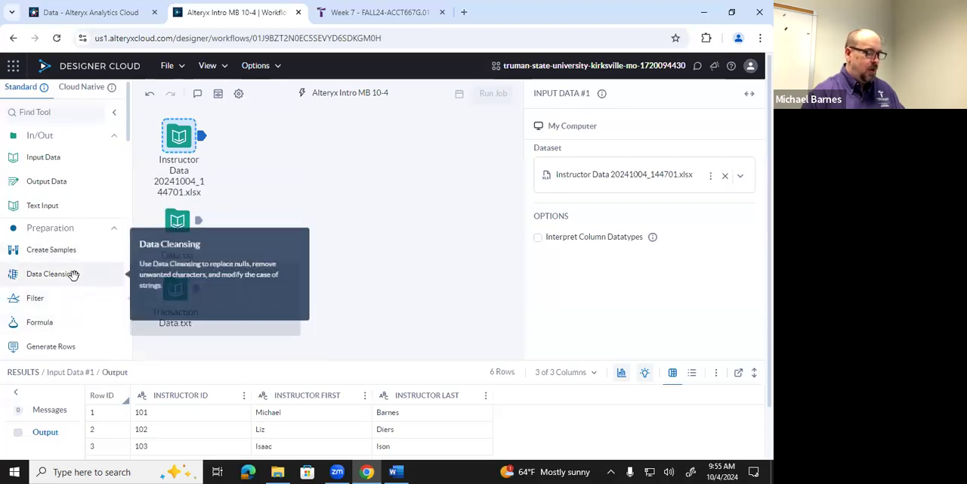
pyautogui.scroll(-3, 73, 275)
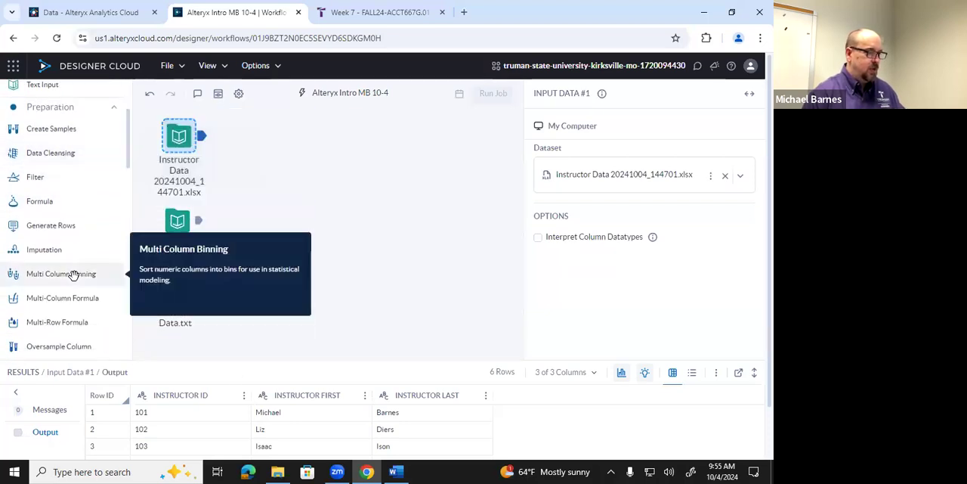
pyautogui.scroll(1, 71, 275)
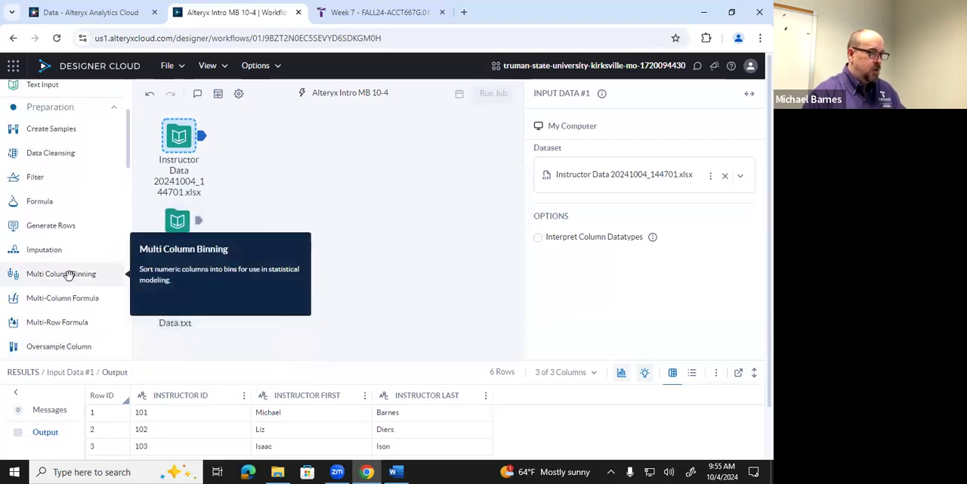
pyautogui.scroll(-3, 71, 272)
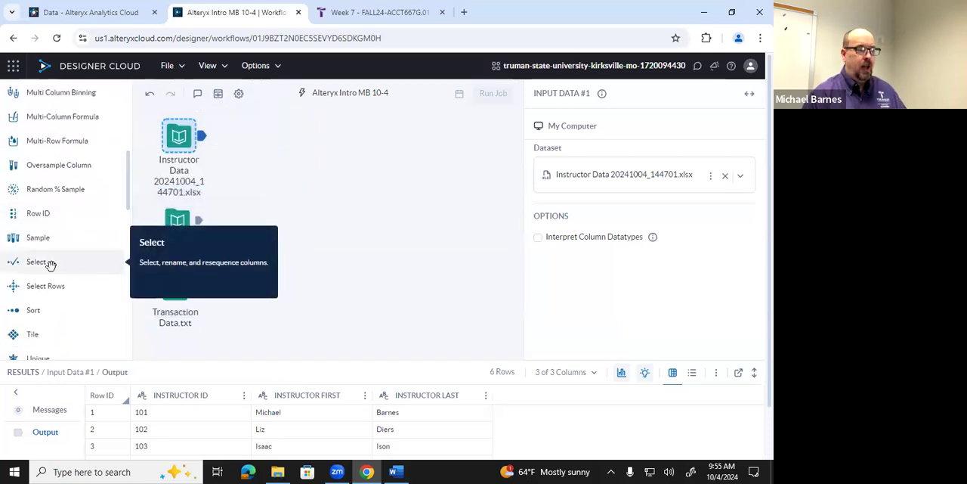
pyautogui.moveTo(50, 264); pyautogui.dragTo(348, 171)
pyautogui.moveTo(369, 141); pyautogui.dragTo(370, 137)
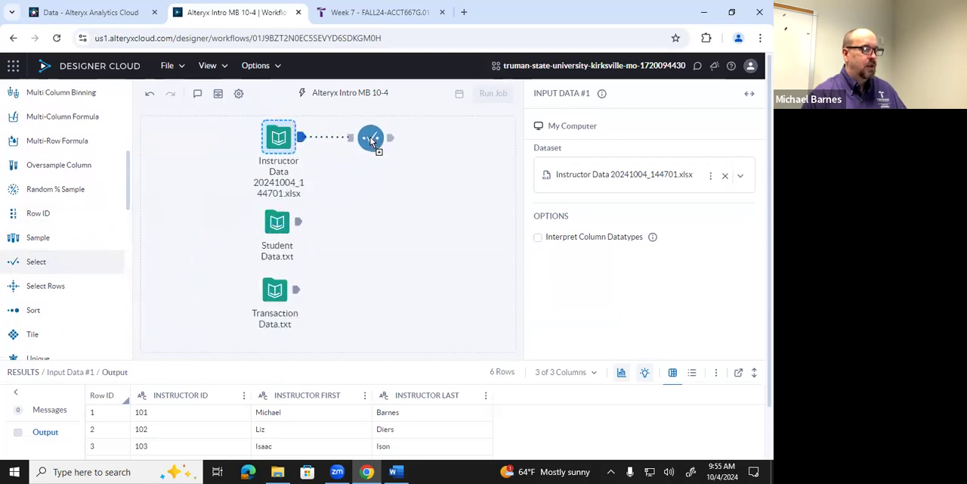
pyautogui.moveTo(370, 137); pyautogui.dragTo(371, 137)
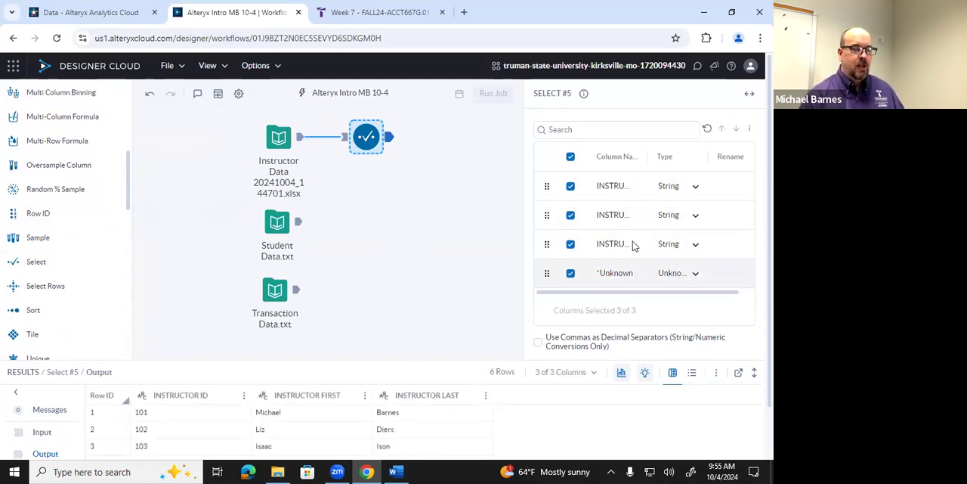
# Widen the Select tool's configuration and its Column Name column, and set the INSTRUCTOR ID type to Integer
pyautogui.moveTo(525, 177); pyautogui.dragTo(481, 179)
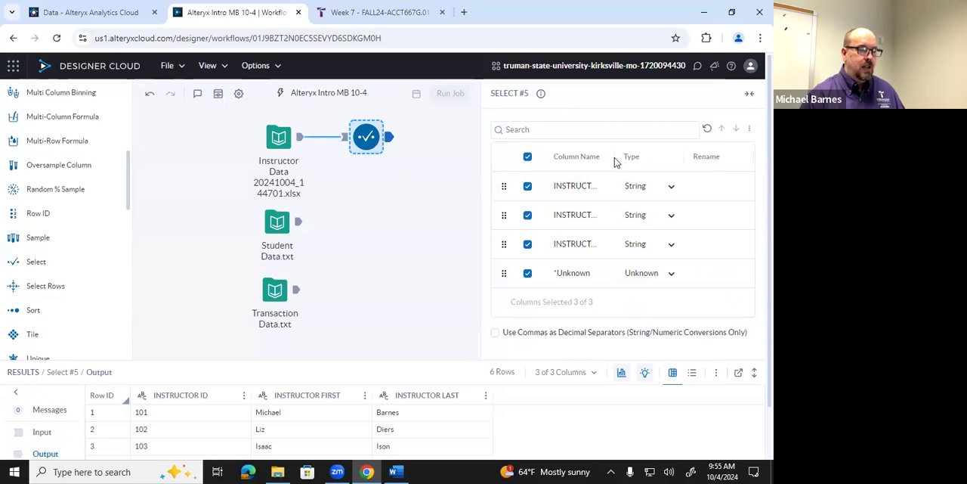
pyautogui.moveTo(613, 157); pyautogui.dragTo(647, 157)
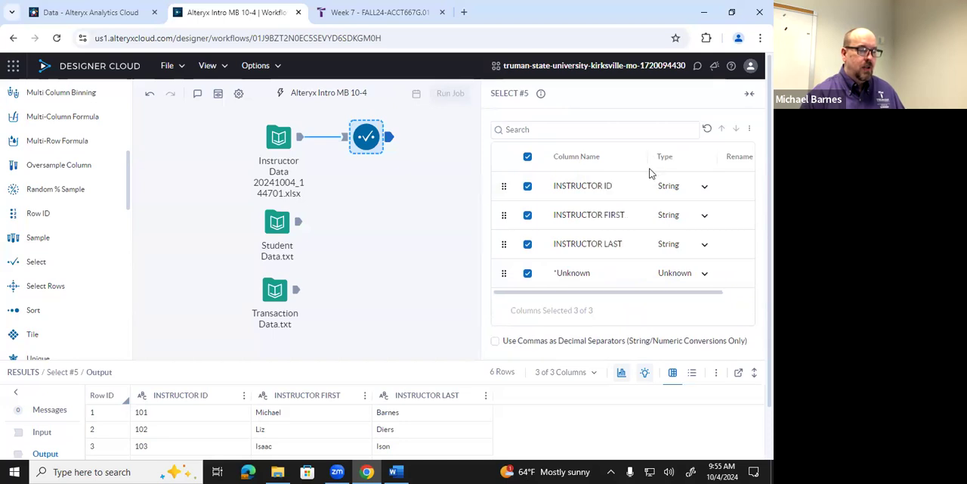
pyautogui.click(710, 191)
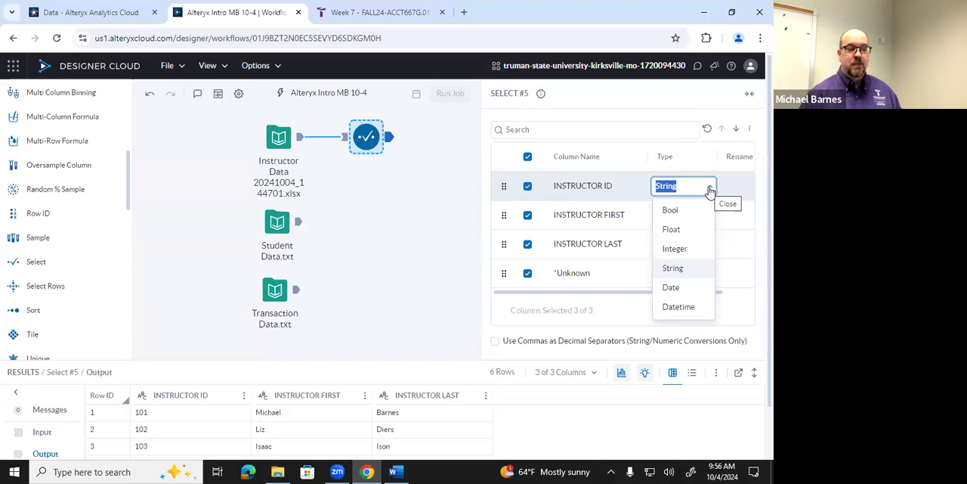
pyautogui.click(676, 248)
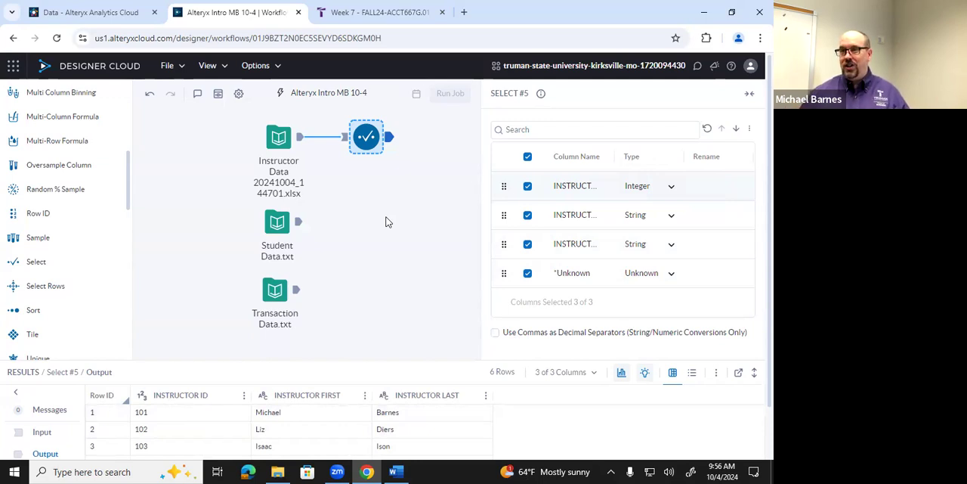
# Annotate the Select tool with the text "Convert ID to Integer (hash total)"
pyautogui.rightClick(367, 141)
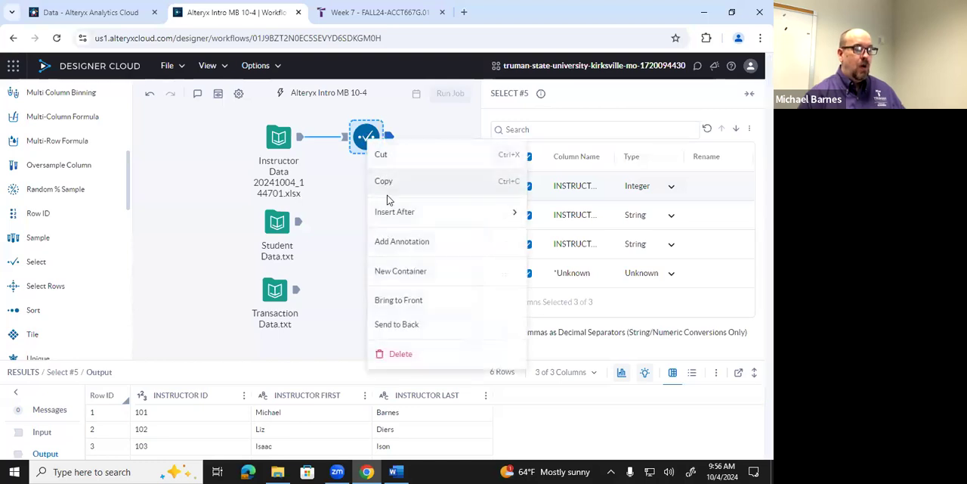
pyautogui.click(392, 243)
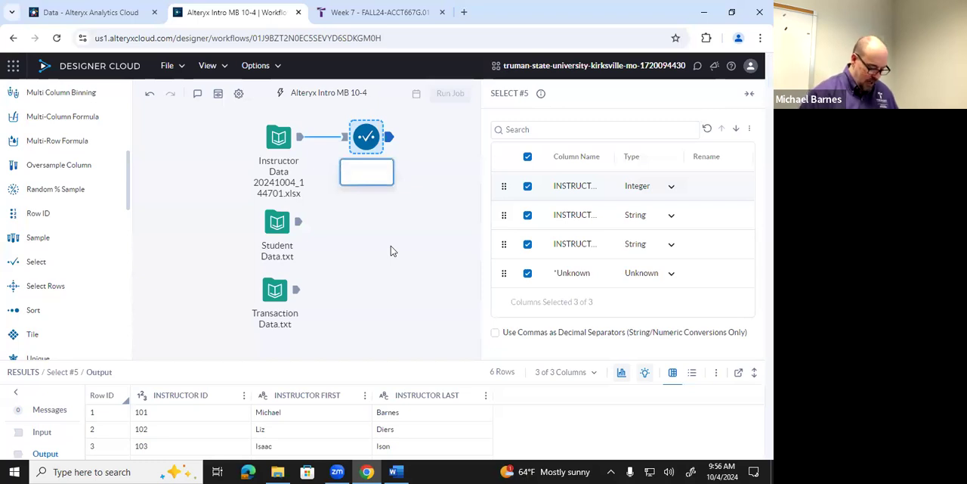
pyautogui.write('Convert')
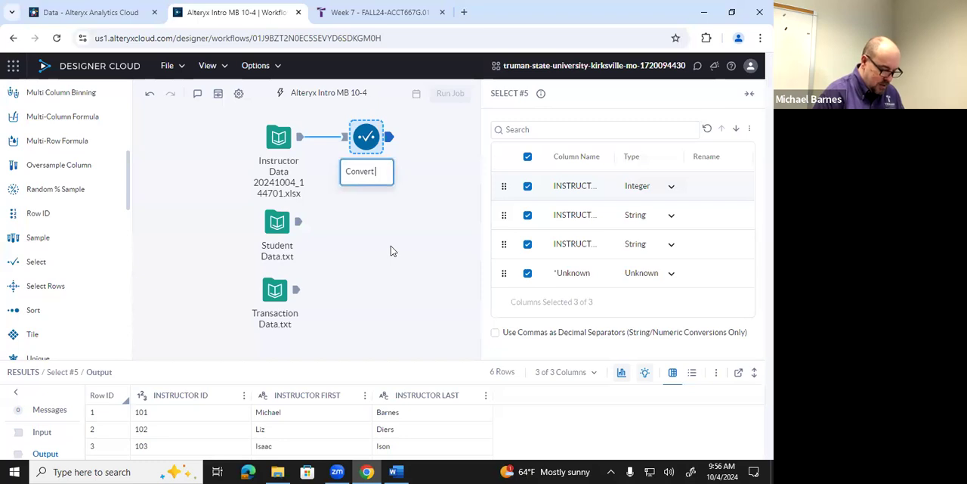
pyautogui.write('to')
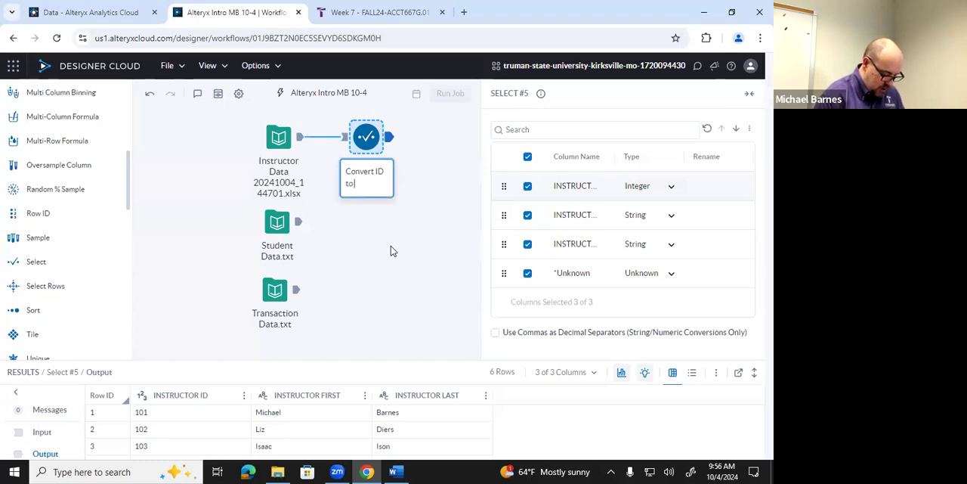
pyautogui.write(' Integer')
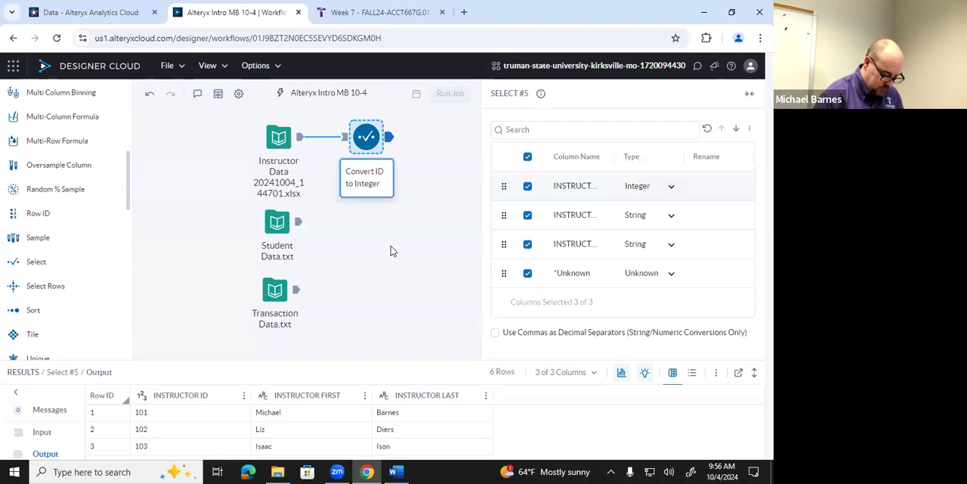
pyautogui.write(' (')
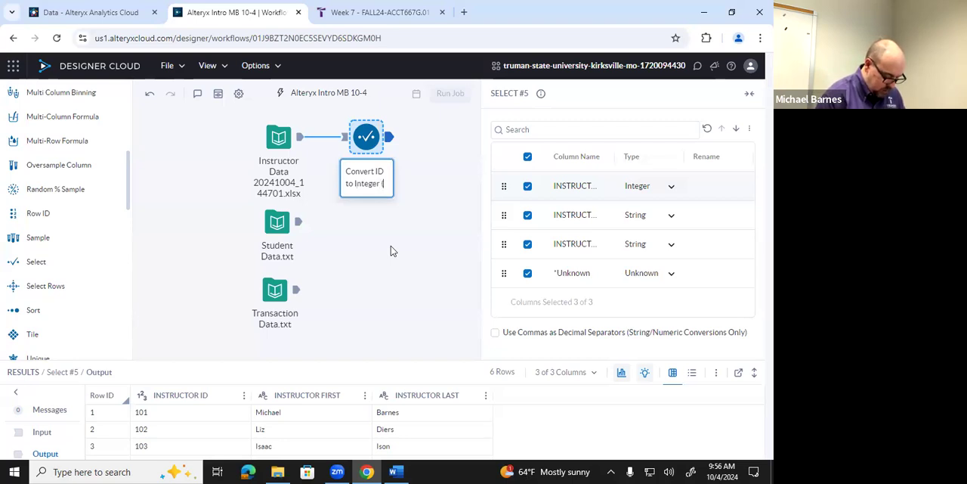
pyautogui.write('hash total)')
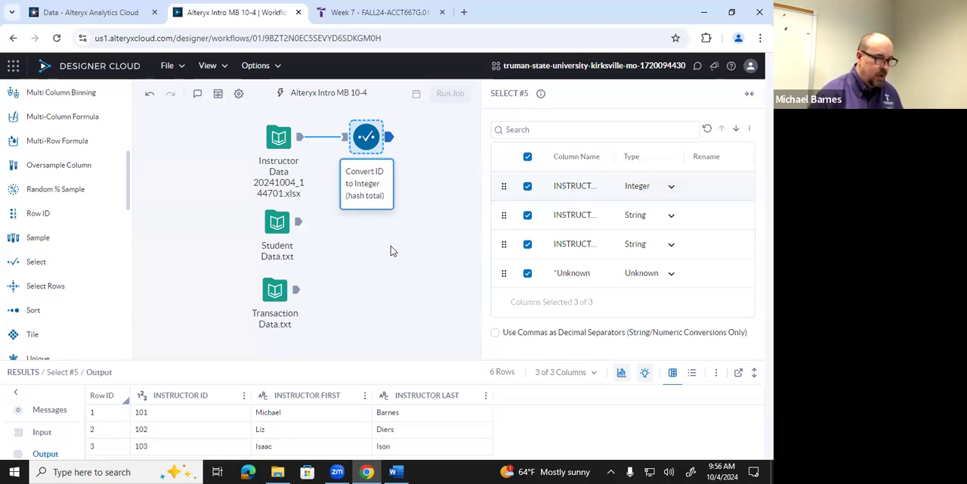
pyautogui.hotkey('shift', 'Home')
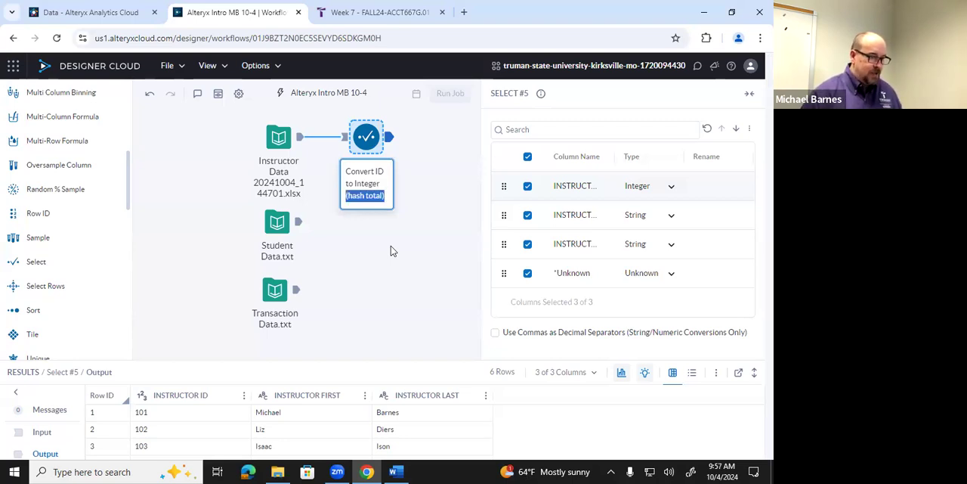
pyautogui.click(386, 196)
pyautogui.moveTo(385, 196); pyautogui.dragTo(318, 173)
pyautogui.hotkey('ctrl', 'c')
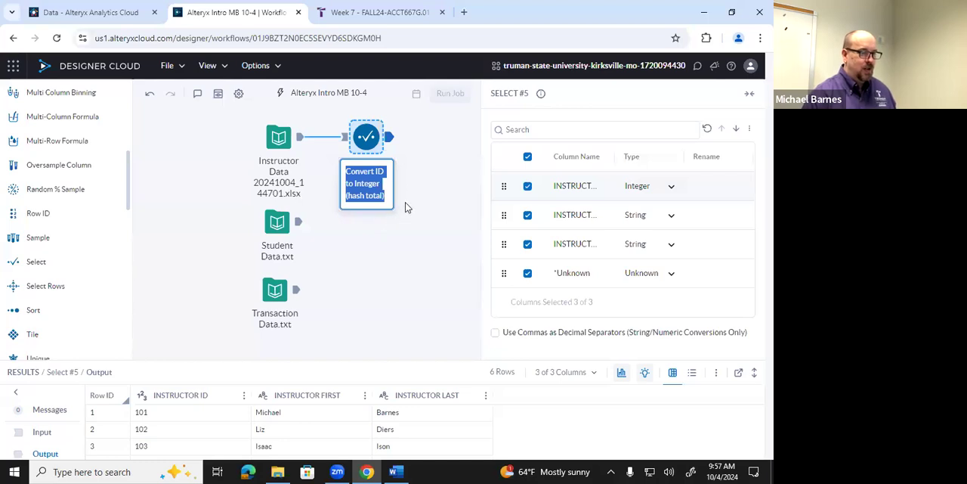
pyautogui.click(393, 221)
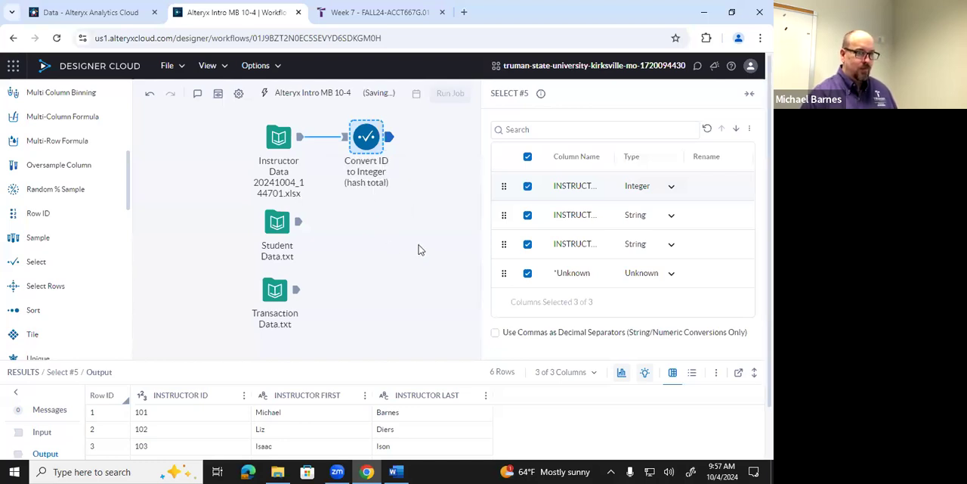
# Narrow the configuration pane and change the student data's ID column to the Integer data type
pyautogui.moveTo(481, 227); pyautogui.dragTo(542, 223)
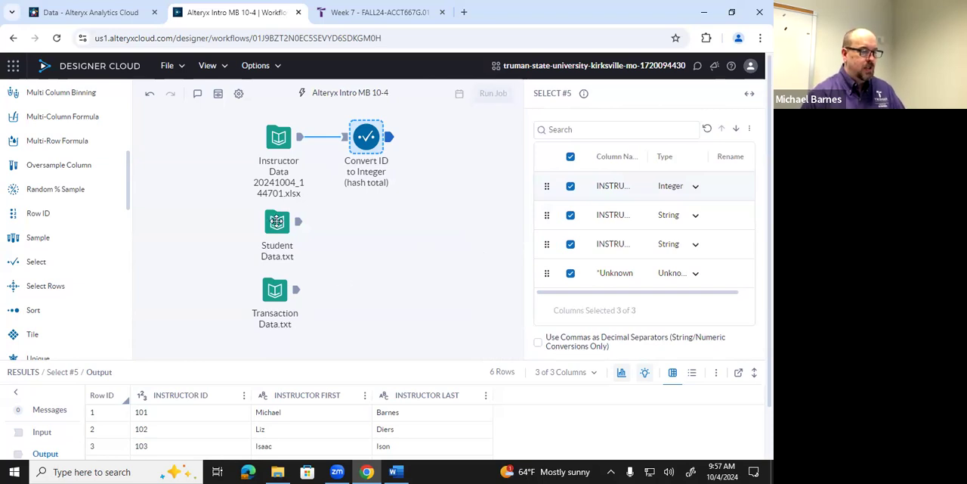
pyautogui.click(278, 224)
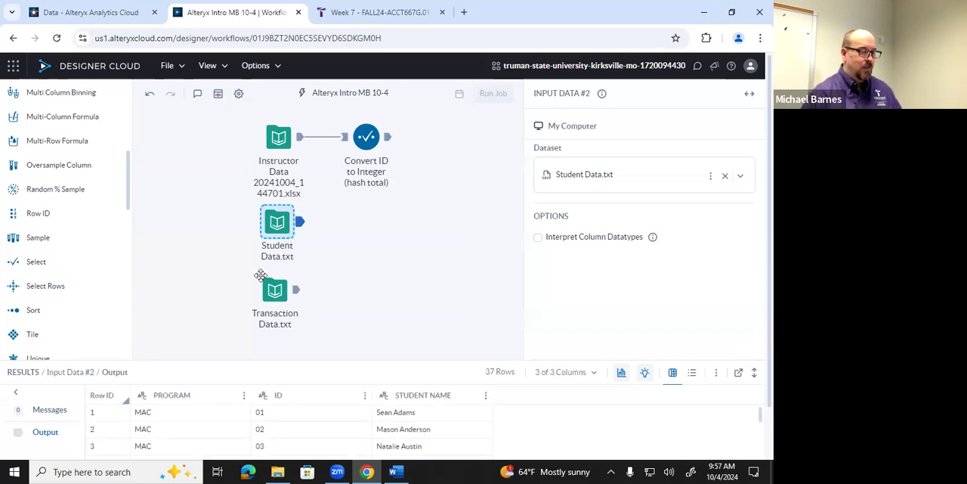
pyautogui.click(365, 395)
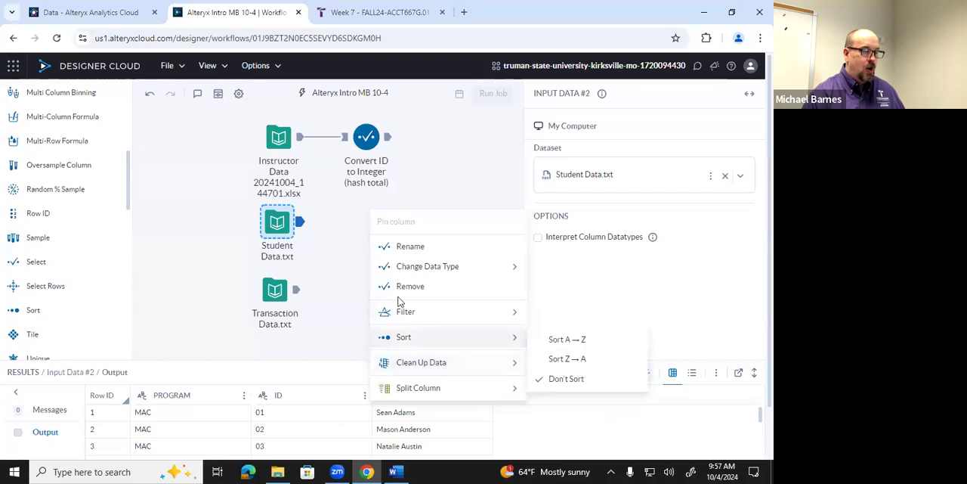
pyautogui.moveTo(411, 275)
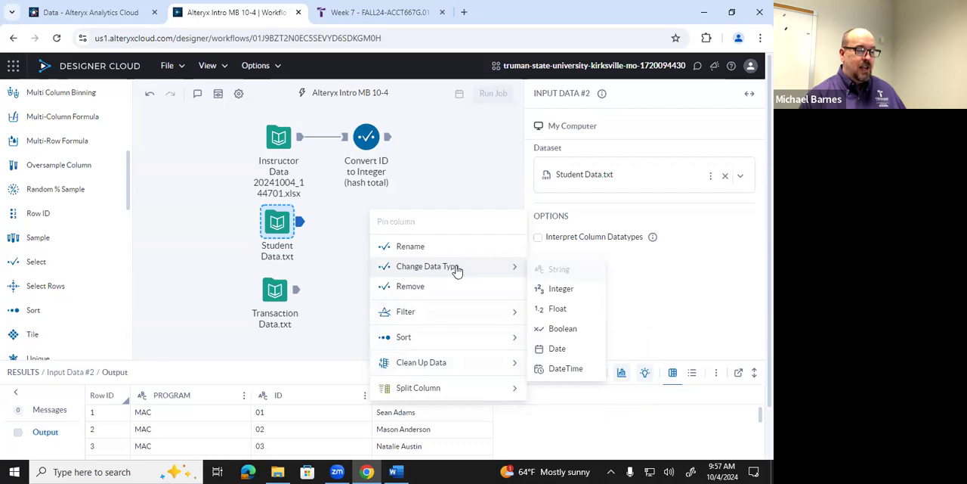
pyautogui.click(558, 290)
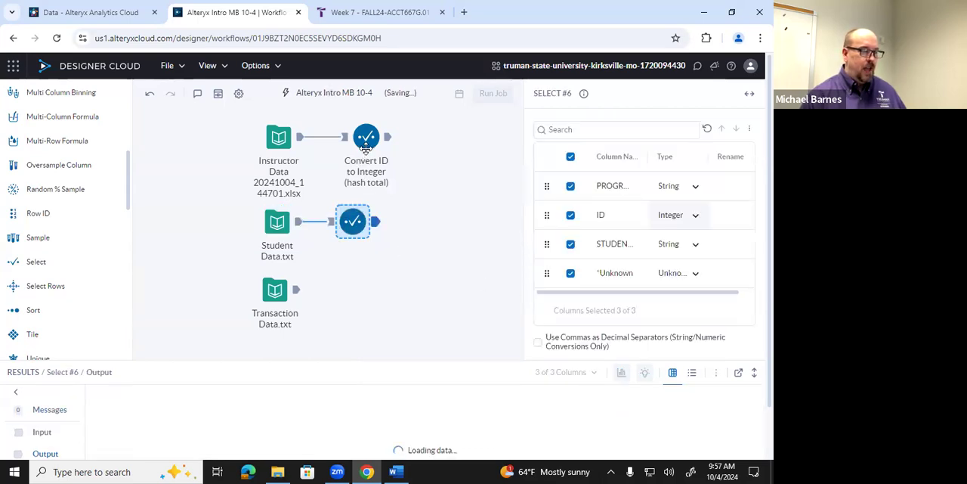
# Align the instructor Select tool above the student one, and annotate the student Select tool with "Convert ID to Integer (hash total)"
pyautogui.moveTo(366, 147); pyautogui.dragTo(352, 149)
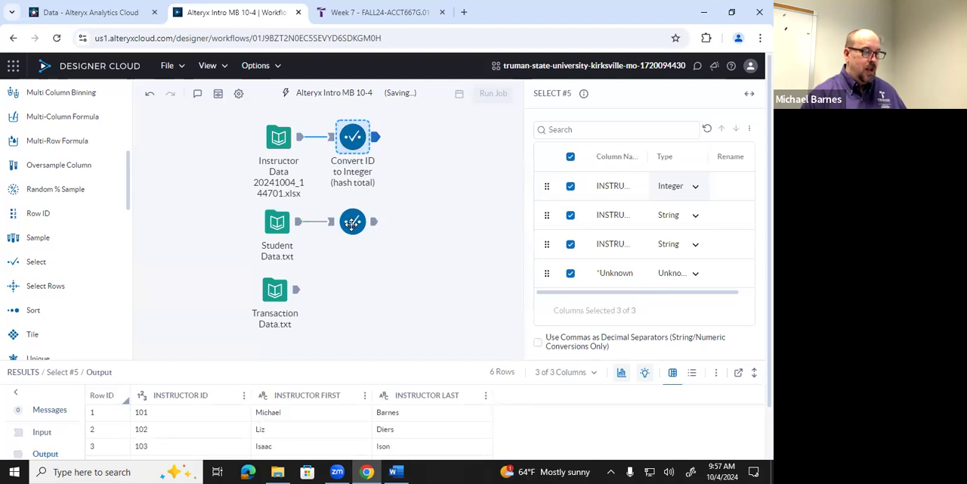
pyautogui.rightClick(352, 223)
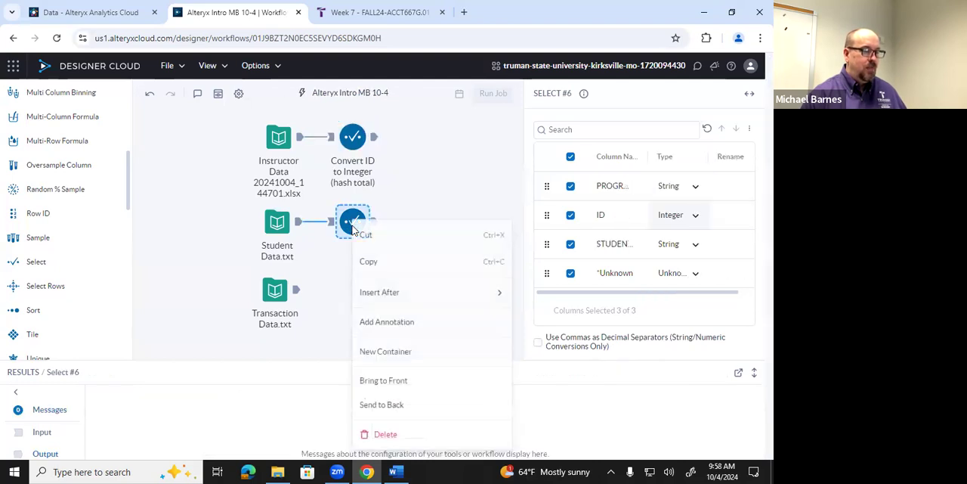
pyautogui.click(388, 320)
pyautogui.hotkey('ctrl', 'v')
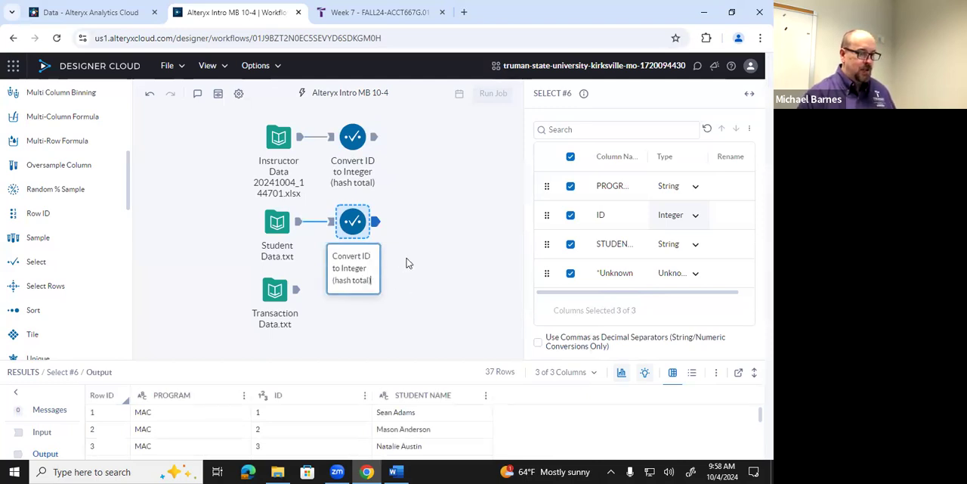
pyautogui.click(407, 263)
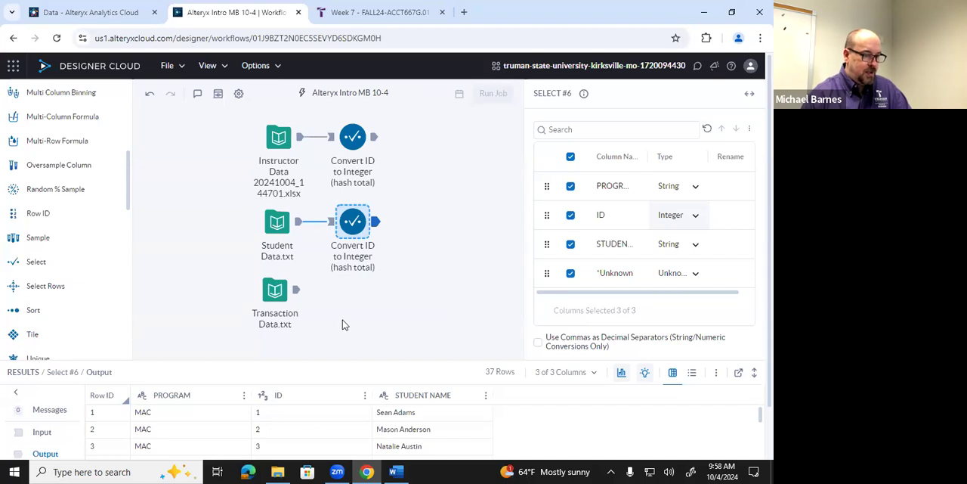
# Examine the transaction data's output rows and look up the instructor IDs in the instructor input's output
pyautogui.click(278, 292)
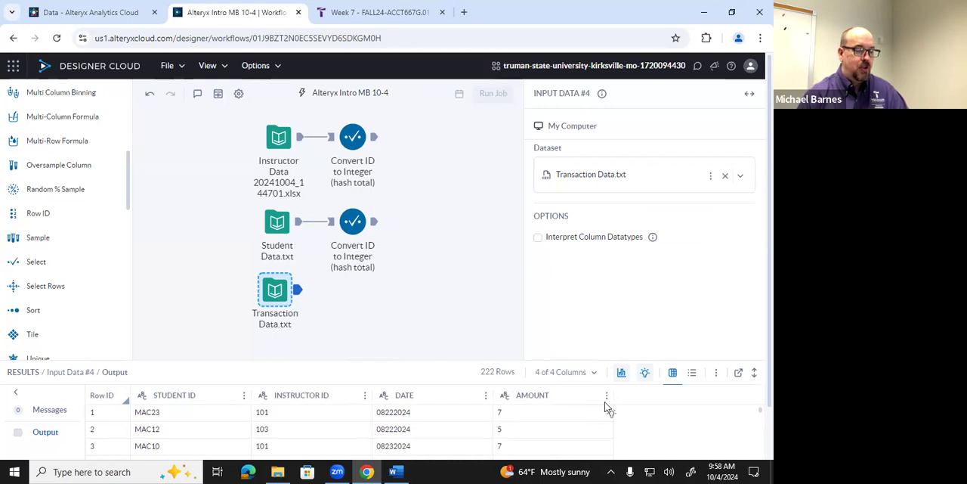
pyautogui.scroll(-3, 576, 416)
pyautogui.scroll(3, 576, 416)
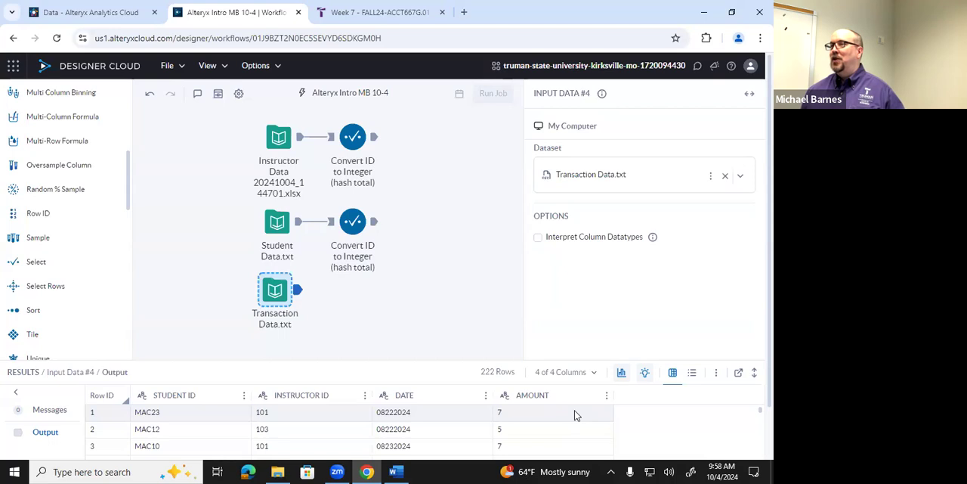
pyautogui.scroll(-3, 574, 414)
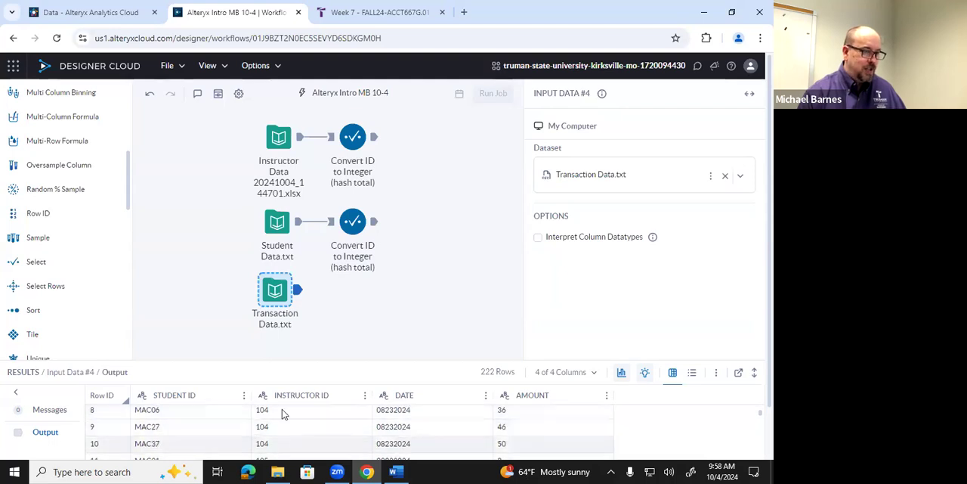
pyautogui.click(281, 141)
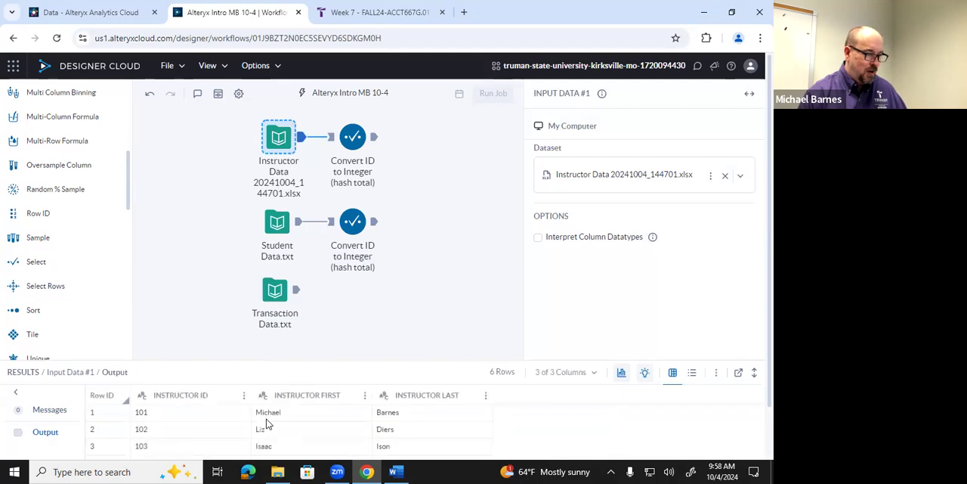
pyautogui.scroll(-1, 207, 430)
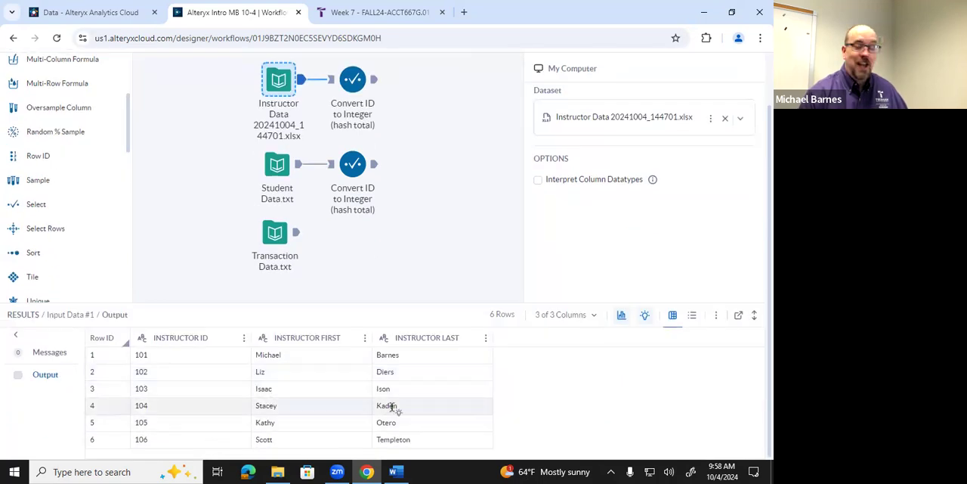
pyautogui.scroll(1, 637, 410)
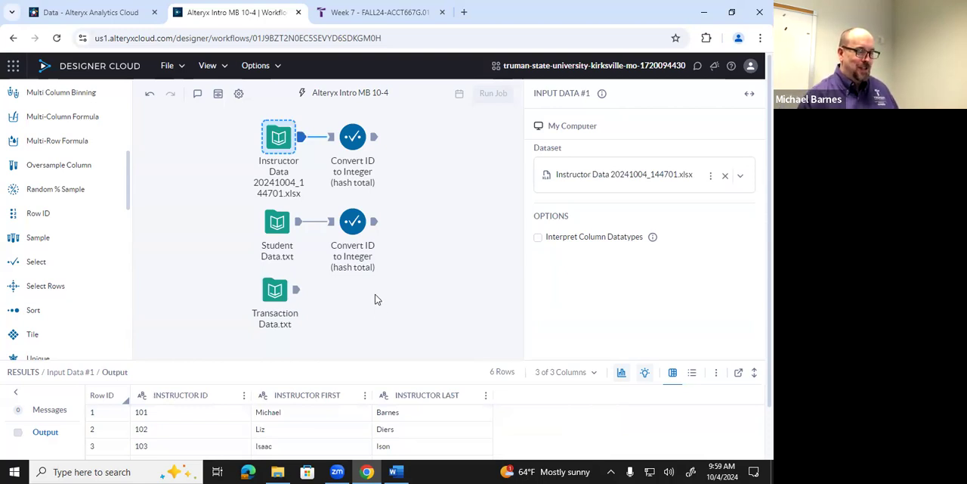
# Change the transaction data's AMOUNT column to the Integer data type
pyautogui.click(273, 294)
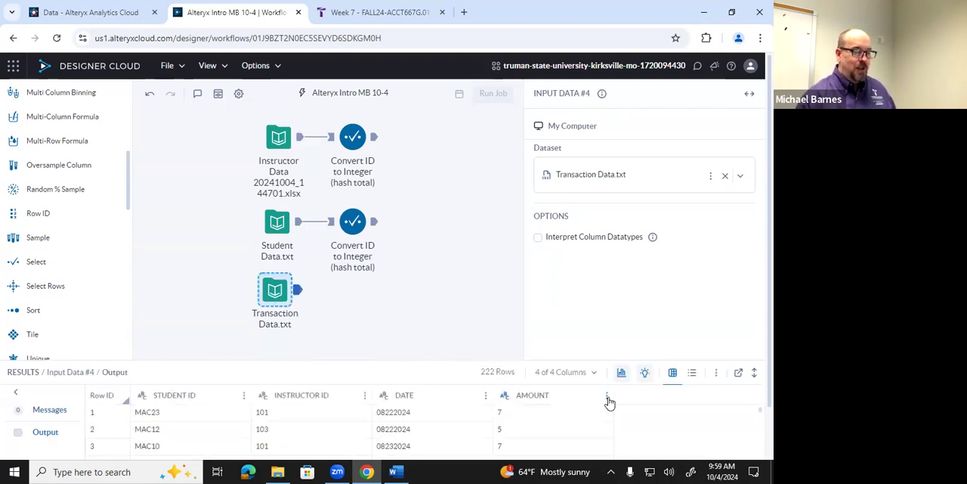
pyautogui.click(609, 399)
pyautogui.moveTo(529, 267)
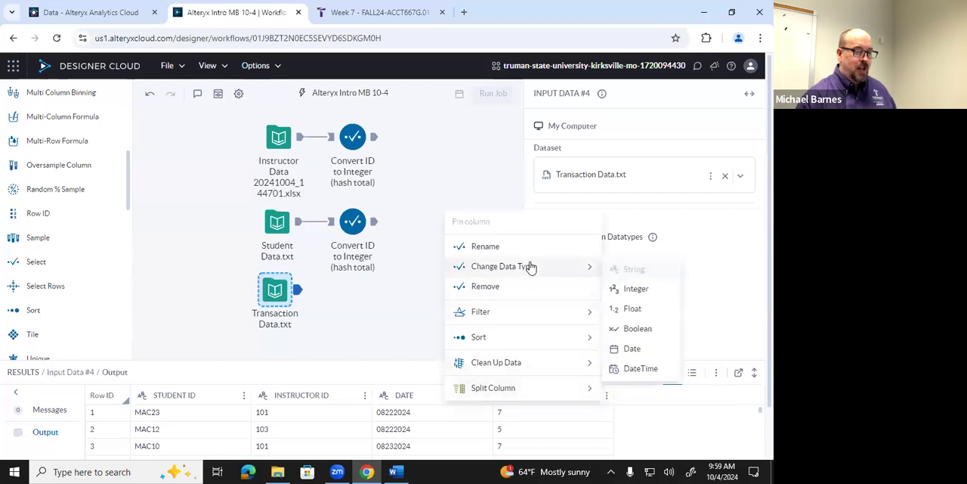
pyautogui.click(635, 288)
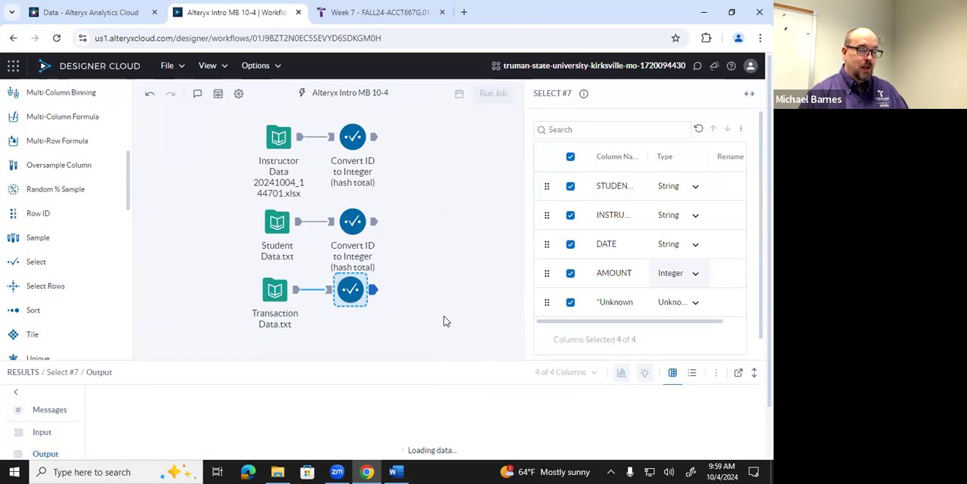
# Annotate the transaction data's Select tool with the text "Convert Amount to Integer"
pyautogui.rightClick(349, 292)
pyautogui.click(384, 321)
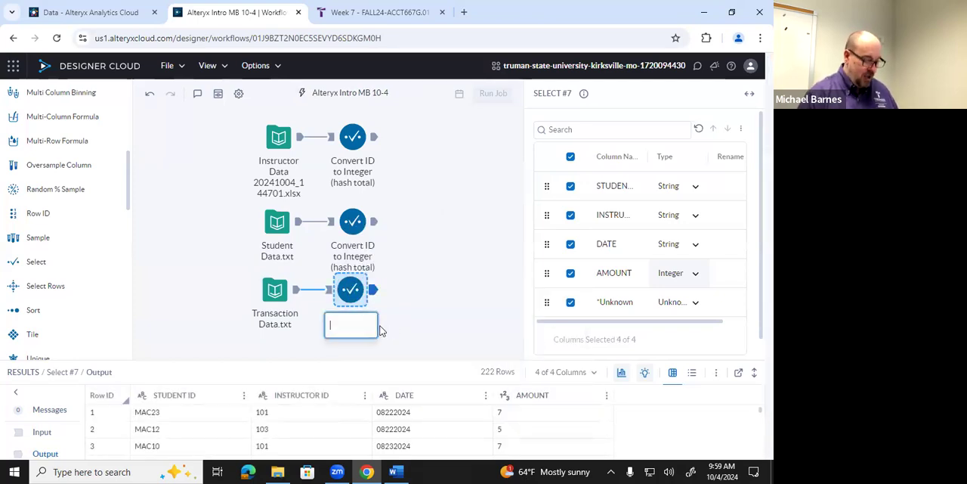
pyautogui.write('Convert ID to Integer (hash total)')
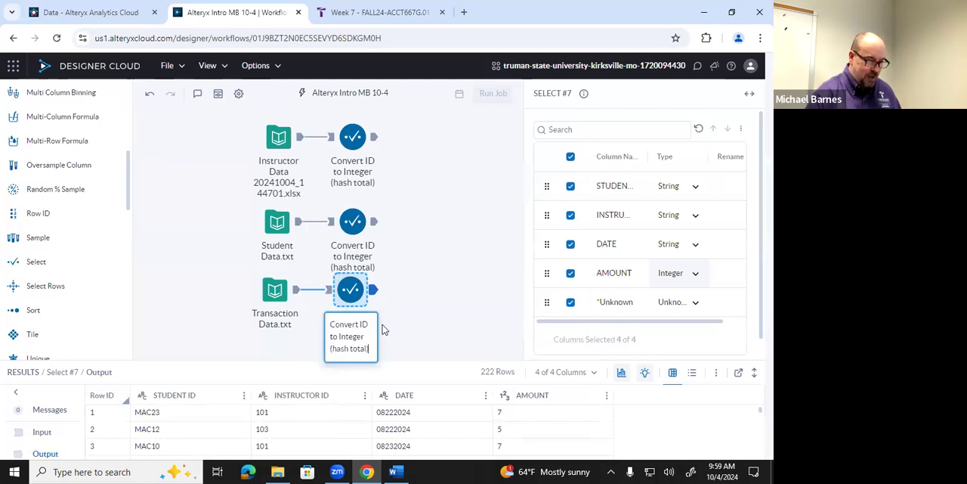
pyautogui.press('BackSpace')
pyautogui.press('BackSpace')
pyautogui.press('BackSpace')
pyautogui.press('BackSpace')
pyautogui.press('BackSpace')
pyautogui.press('BackSpace')
pyautogui.press('BackSpace')
pyautogui.press('BackSpace')
pyautogui.press('BackSpace')
pyautogui.press('BackSpace')
pyautogui.press('BackSpace')
pyautogui.press('BackSpace')
pyautogui.press('BackSpace')
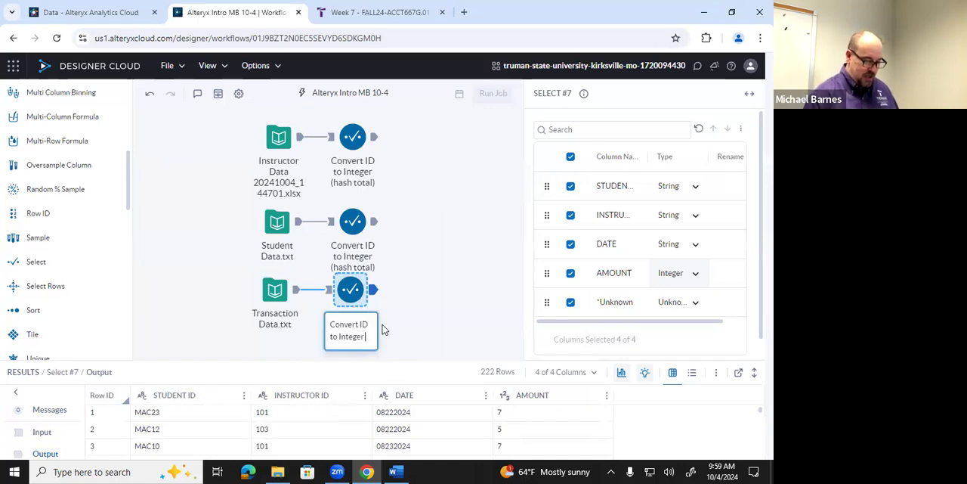
pyautogui.press('Up')
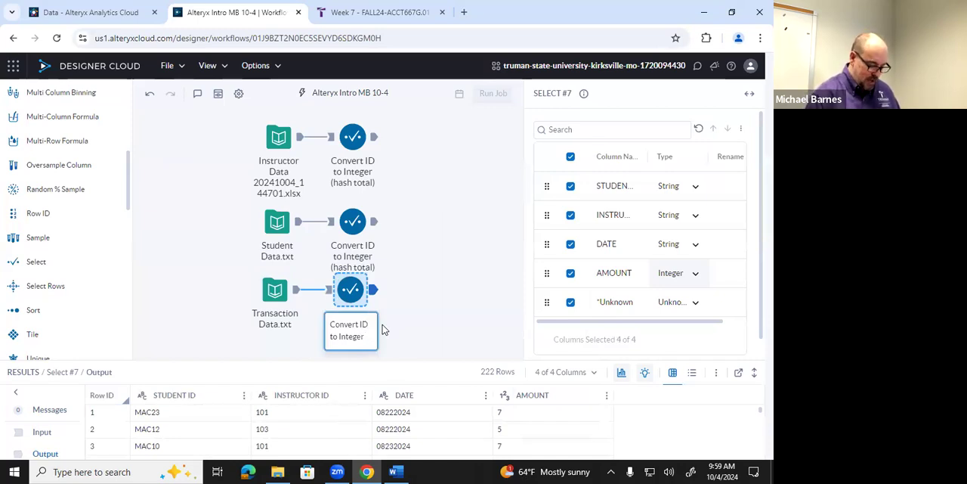
pyautogui.press('BackSpace')
pyautogui.press('BackSpace')
pyautogui.write('A')
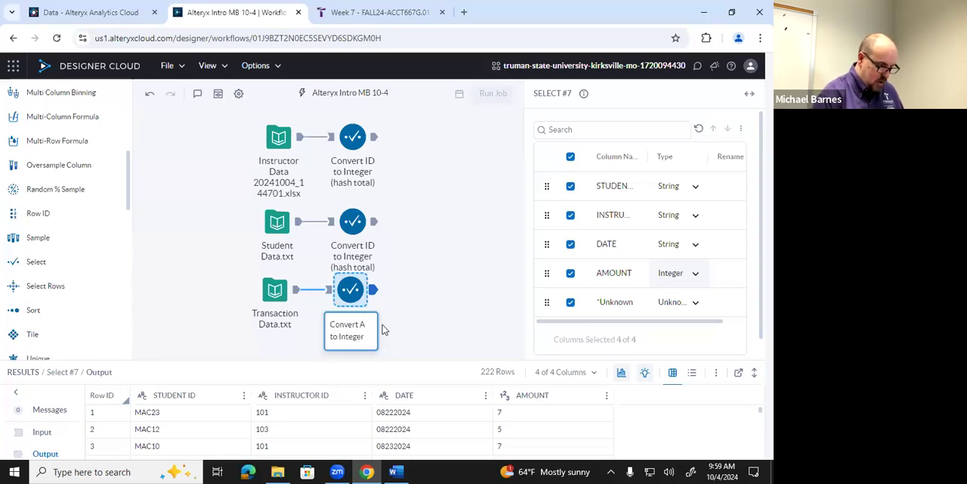
pyautogui.write('moun')
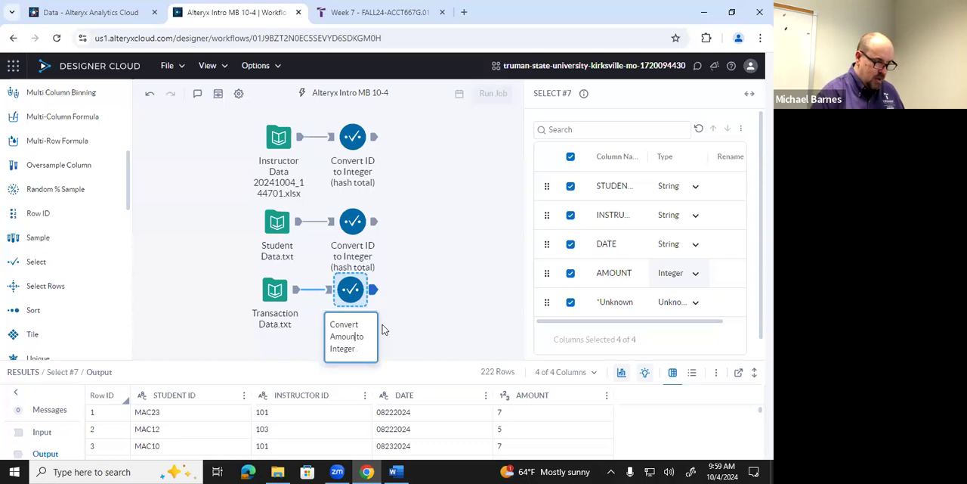
pyautogui.write('t')
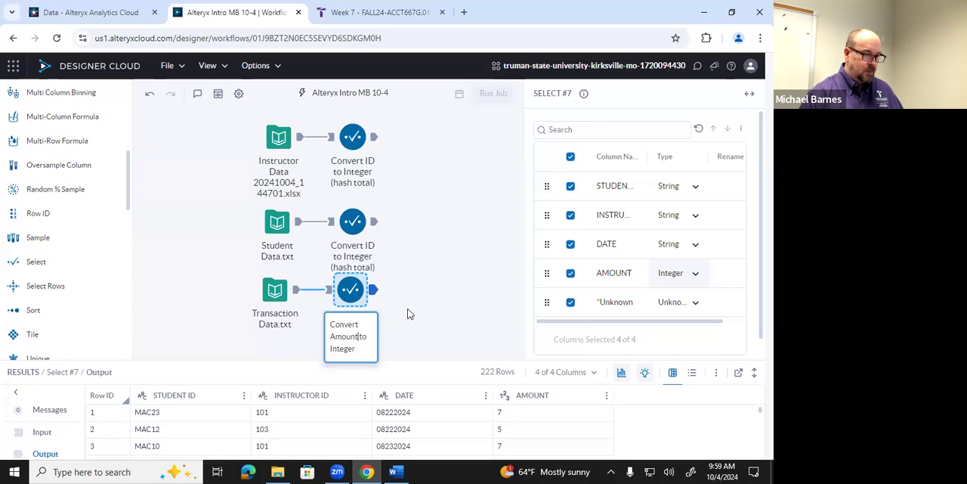
pyautogui.press('Return')
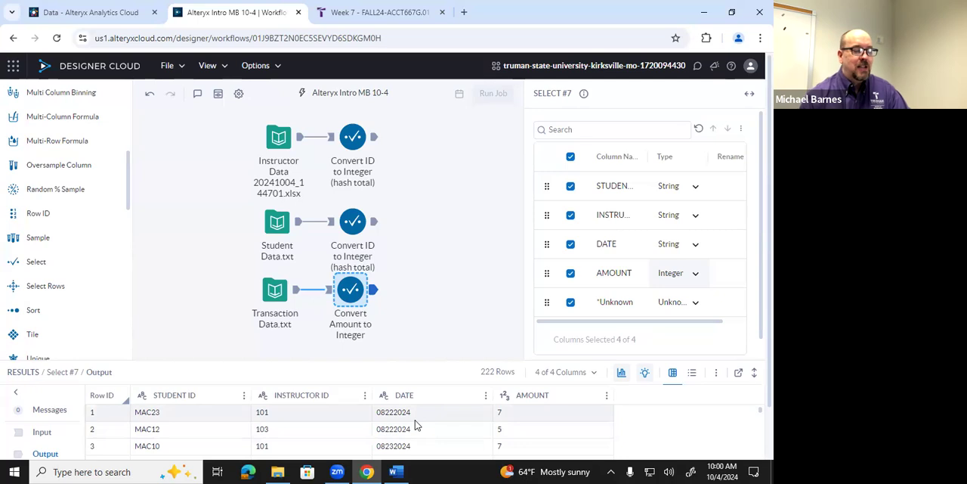
# Check the data type options for the DATE column, and add a DateTime tool connected after the transaction Select tool
pyautogui.click(485, 396)
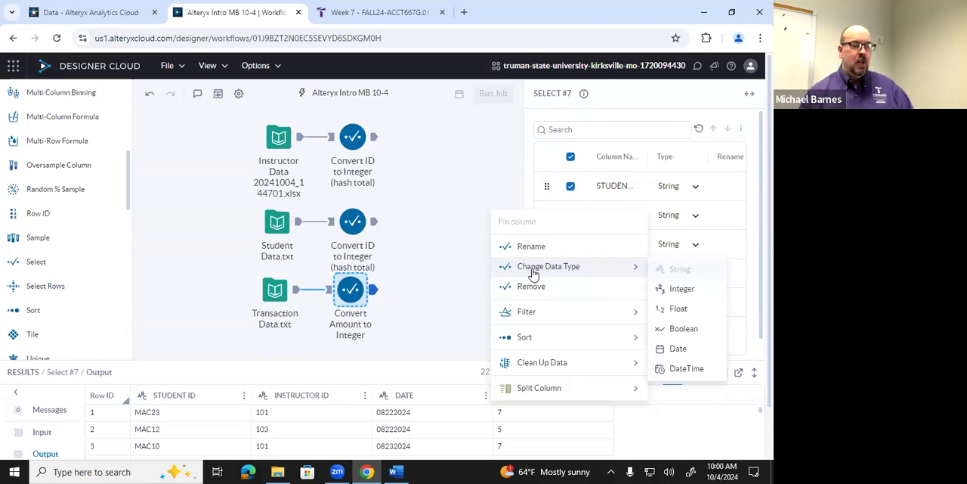
pyautogui.click(438, 262)
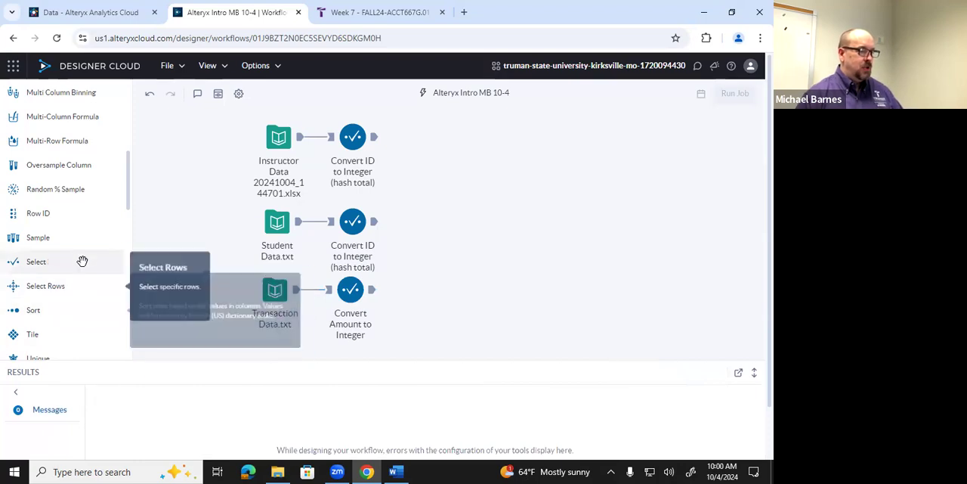
pyautogui.scroll(-1, 86, 253)
pyautogui.scroll(-5, 83, 246)
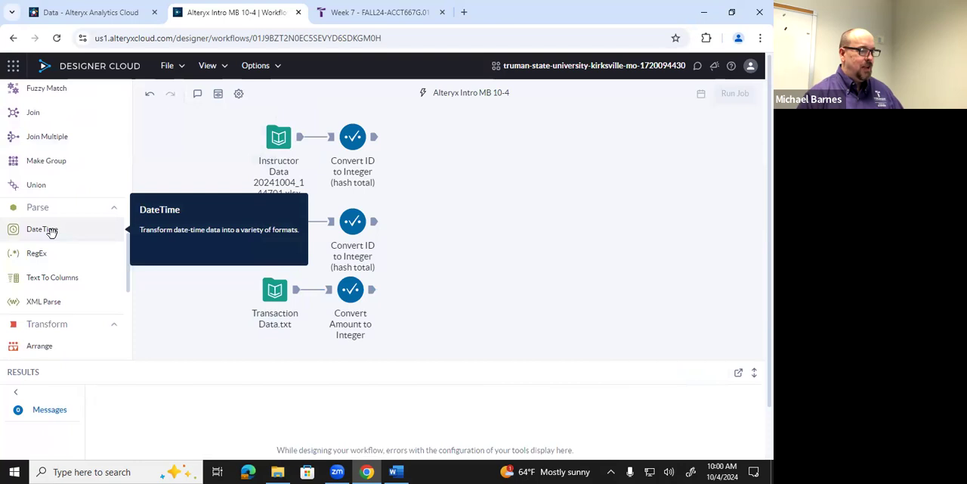
pyautogui.moveTo(43, 232); pyautogui.dragTo(431, 323)
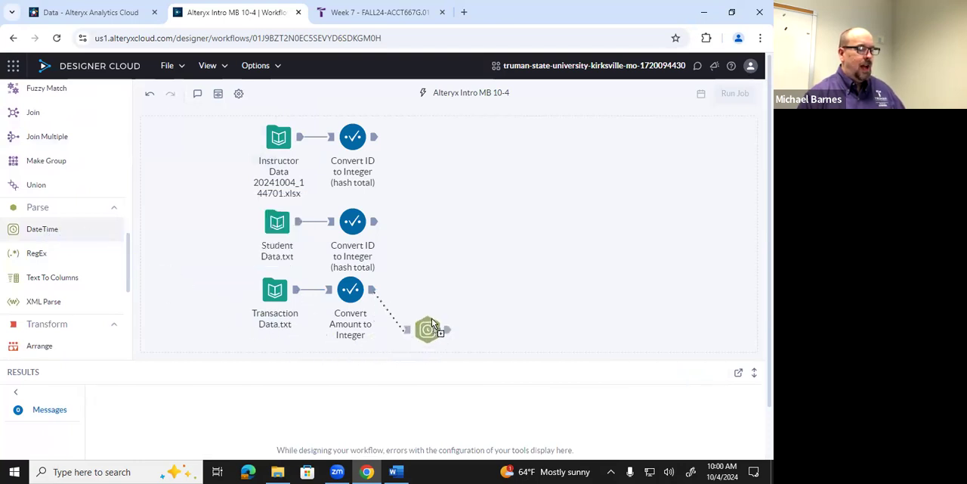
pyautogui.moveTo(437, 292); pyautogui.dragTo(426, 296)
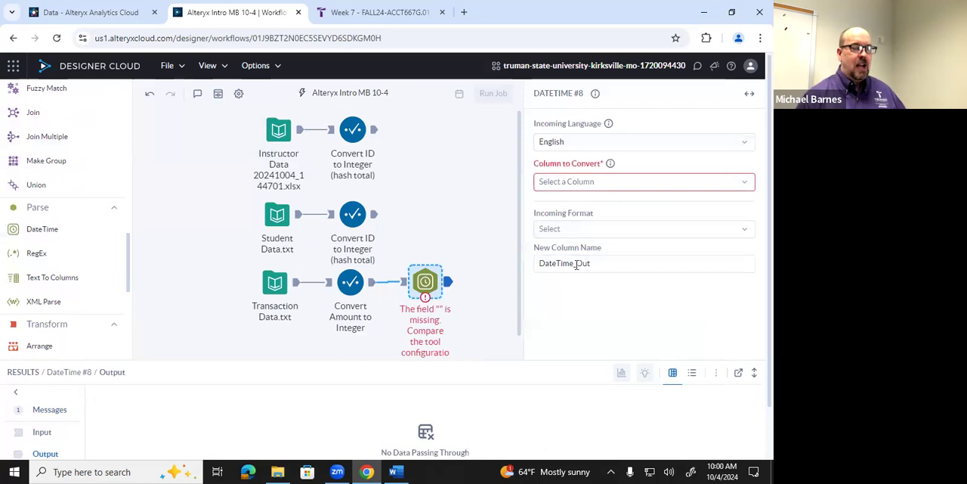
# Set the DateTime tool to convert the DATE column and name the new column "Transaction Date"
pyautogui.click(747, 186)
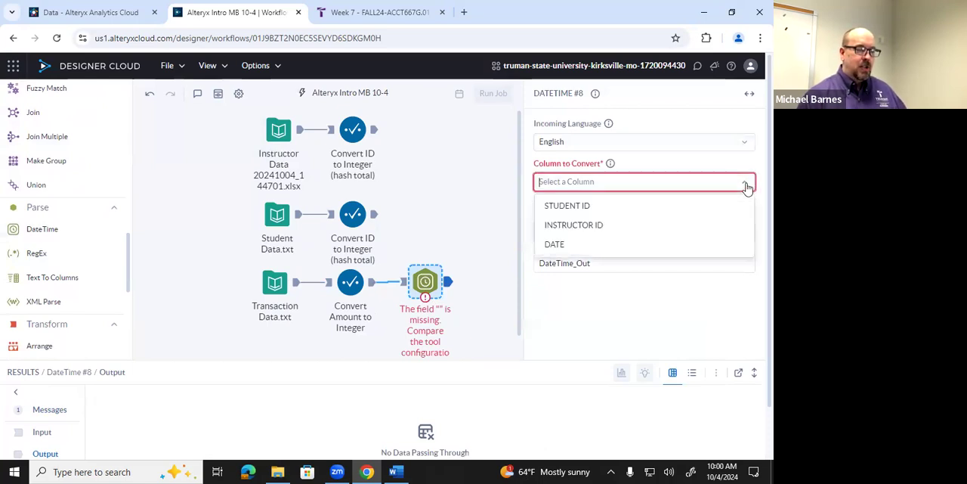
pyautogui.click(650, 248)
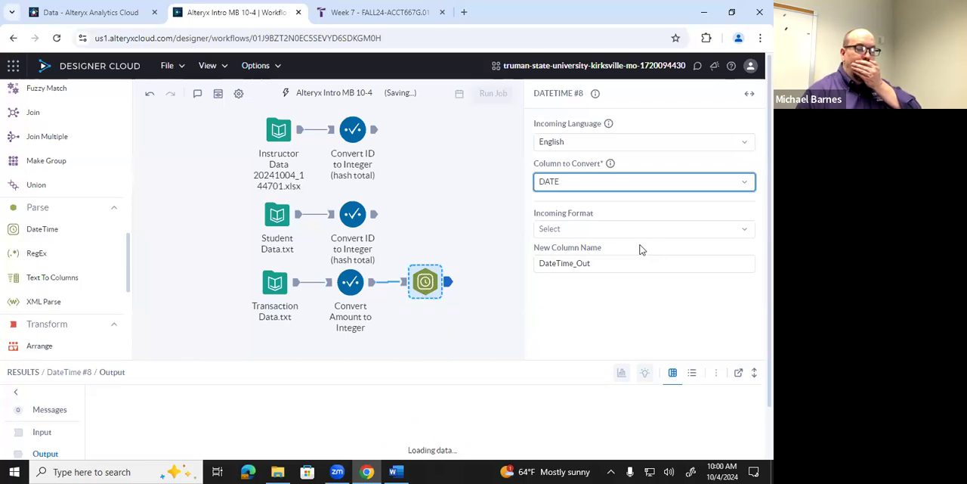
pyautogui.doubleClick(611, 264)
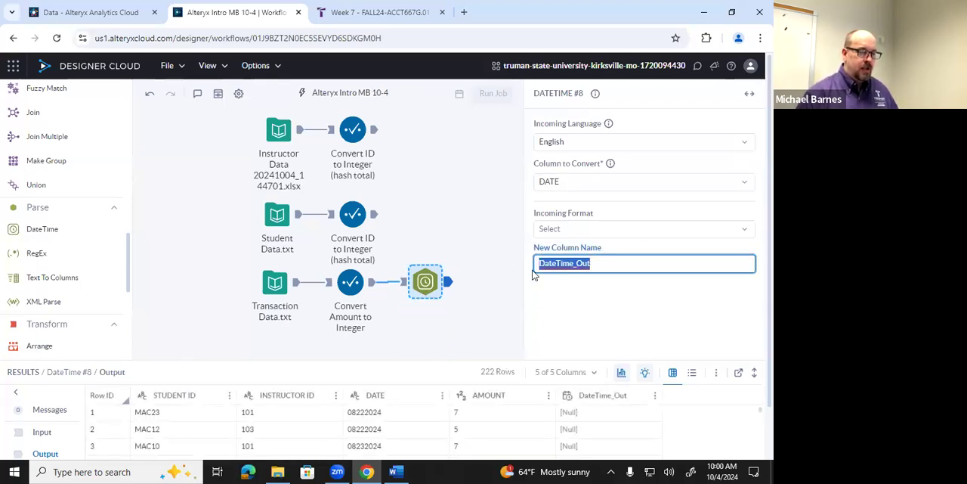
pyautogui.write('Tr')
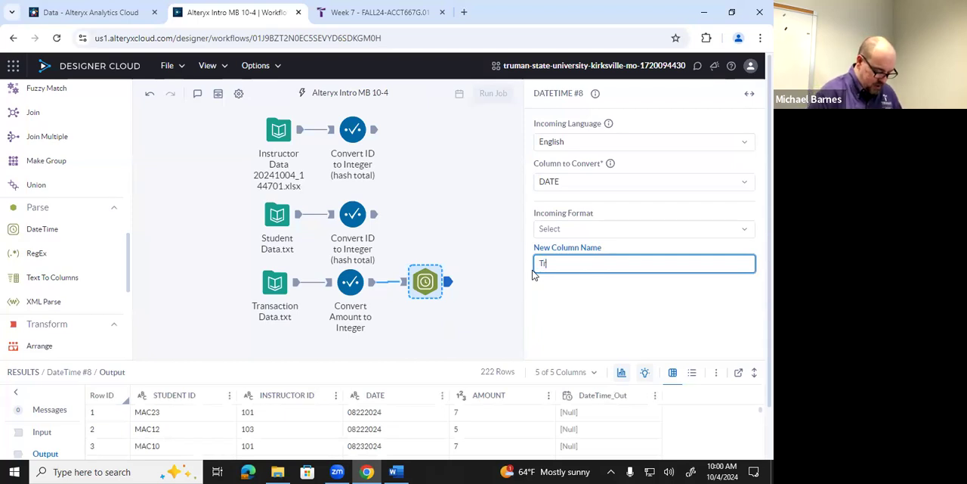
pyautogui.write('ansaction Date')
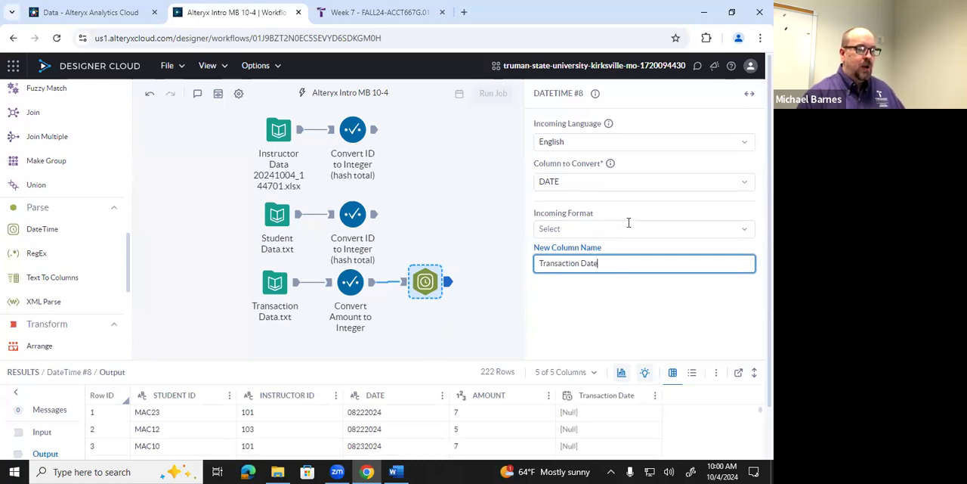
# Look through the available incoming date formats for the DATE column and choose Custom
pyautogui.click(629, 225)
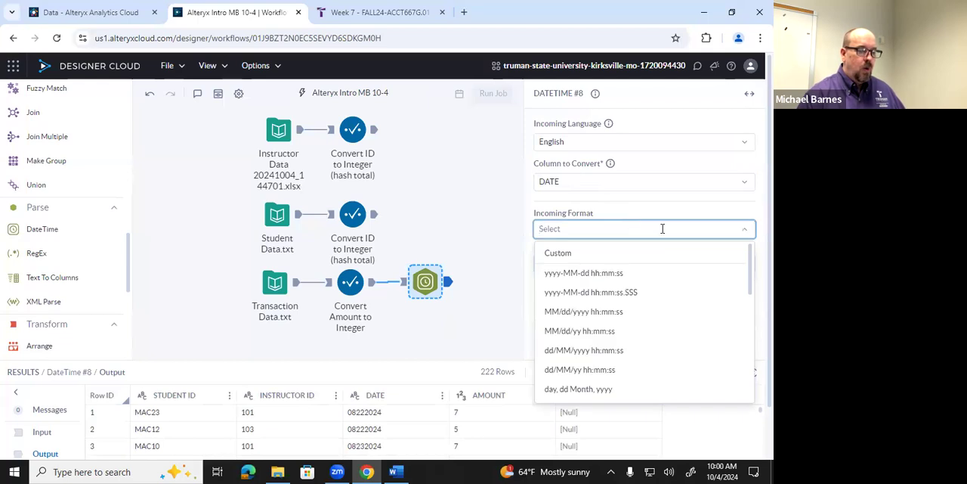
pyautogui.scroll(-1, 639, 289)
pyautogui.scroll(1, 639, 289)
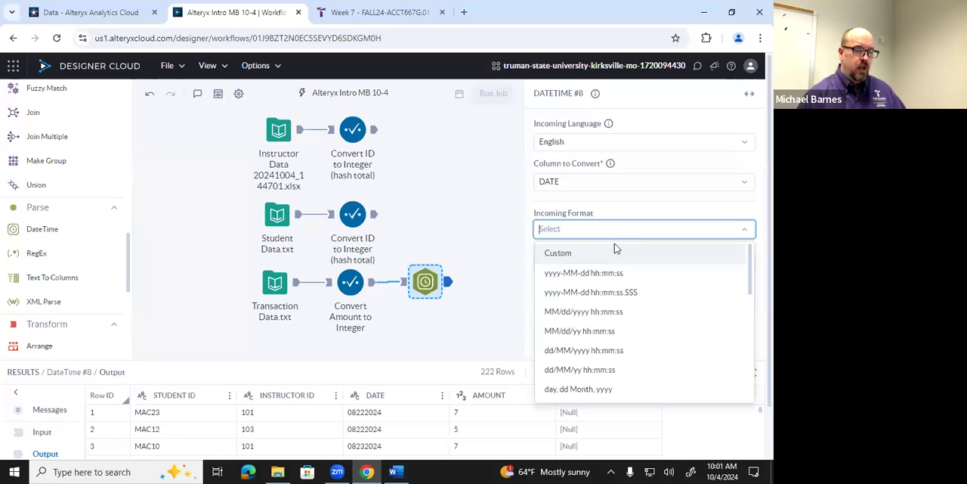
pyautogui.scroll(-3, 617, 266)
pyautogui.scroll(-3, 618, 266)
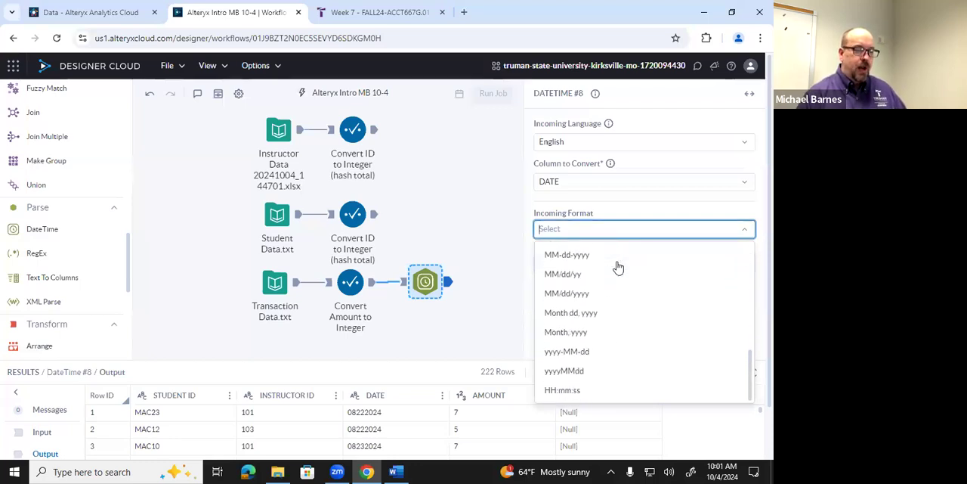
pyautogui.scroll(1, 617, 265)
pyautogui.scroll(-1, 618, 266)
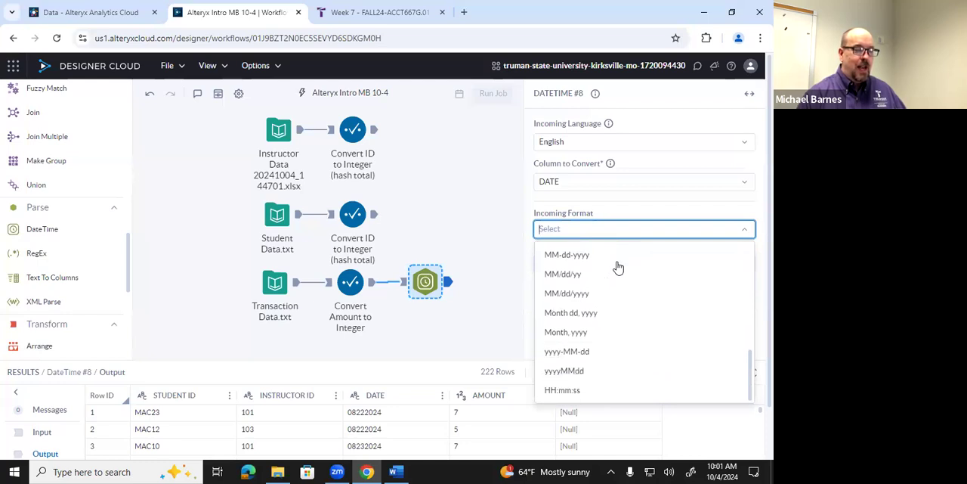
pyautogui.scroll(6, 617, 266)
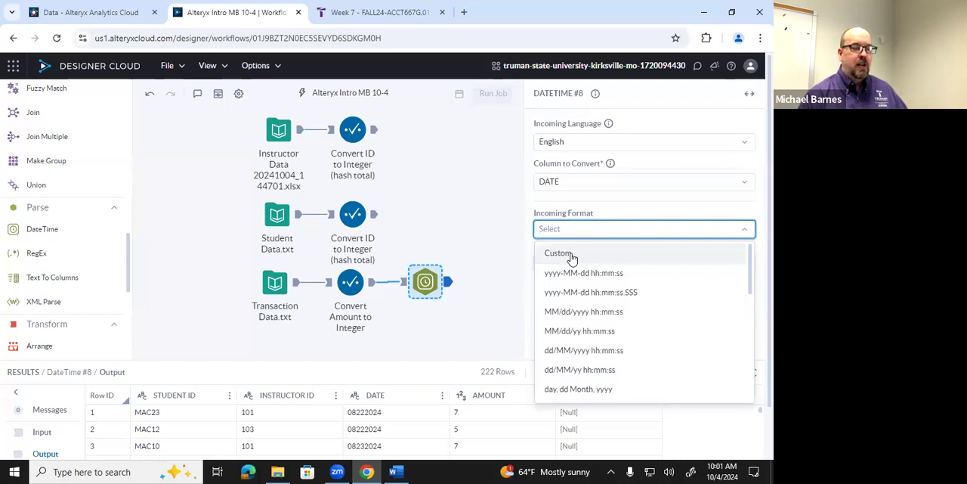
pyautogui.click(559, 253)
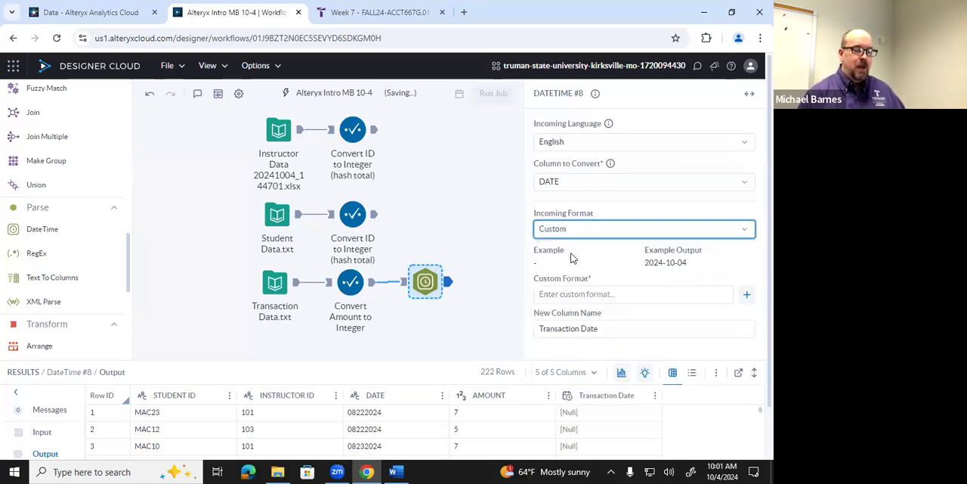
# Define the DateTime tool's custom incoming format as MMddyyyy and deselect the tool
pyautogui.click(561, 294)
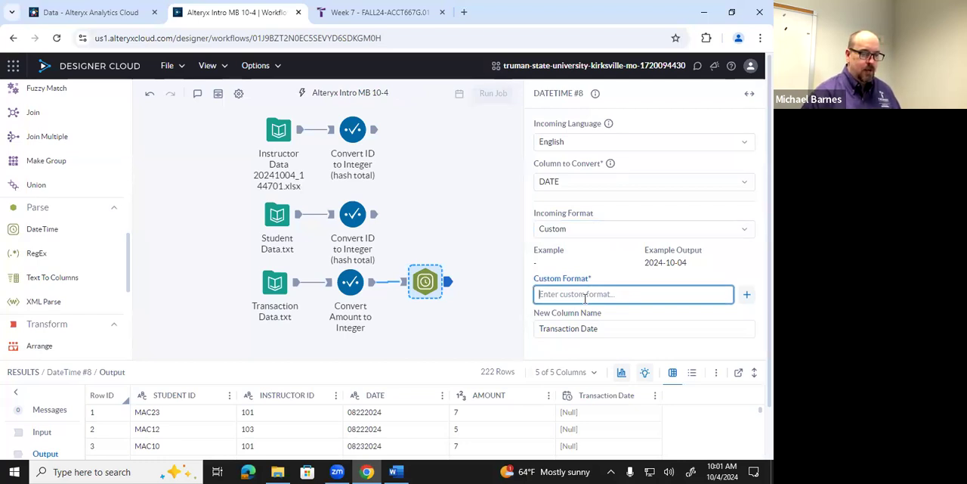
pyautogui.write('MM')
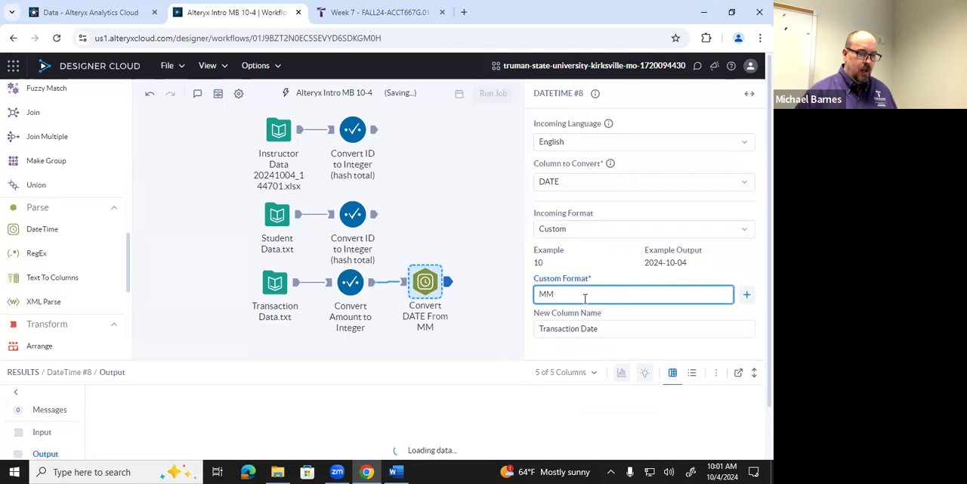
pyautogui.write('dd')
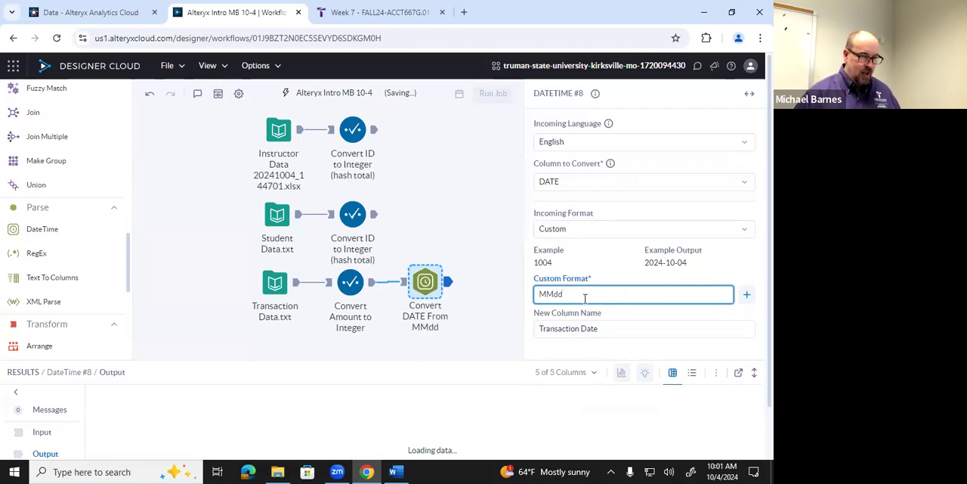
pyautogui.write('y')
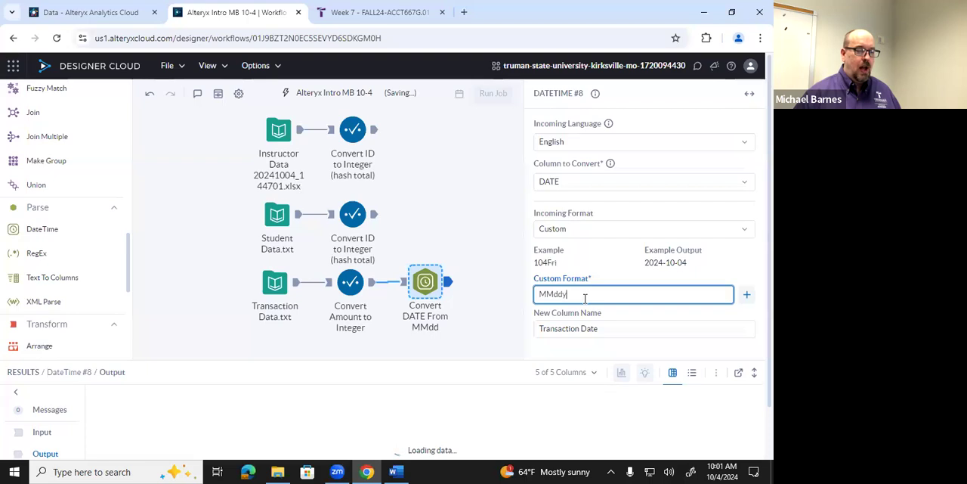
pyautogui.write('yyy')
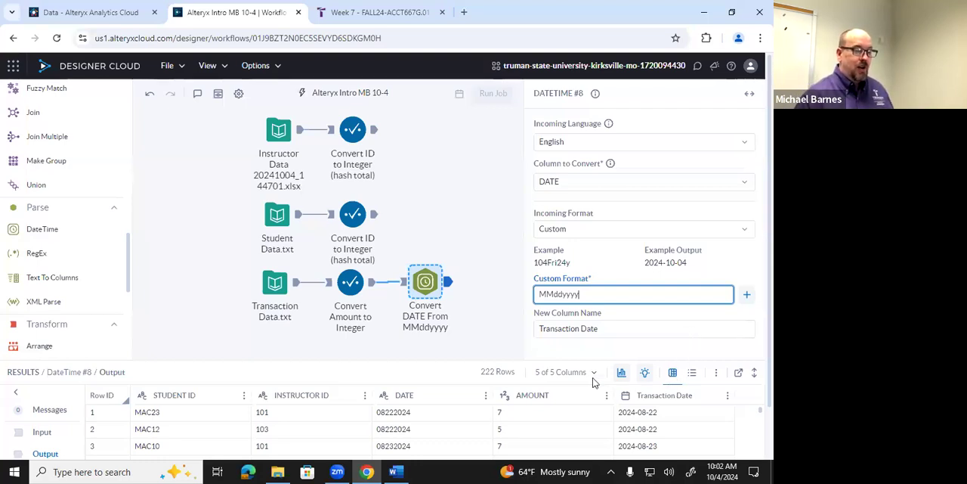
pyautogui.click(492, 328)
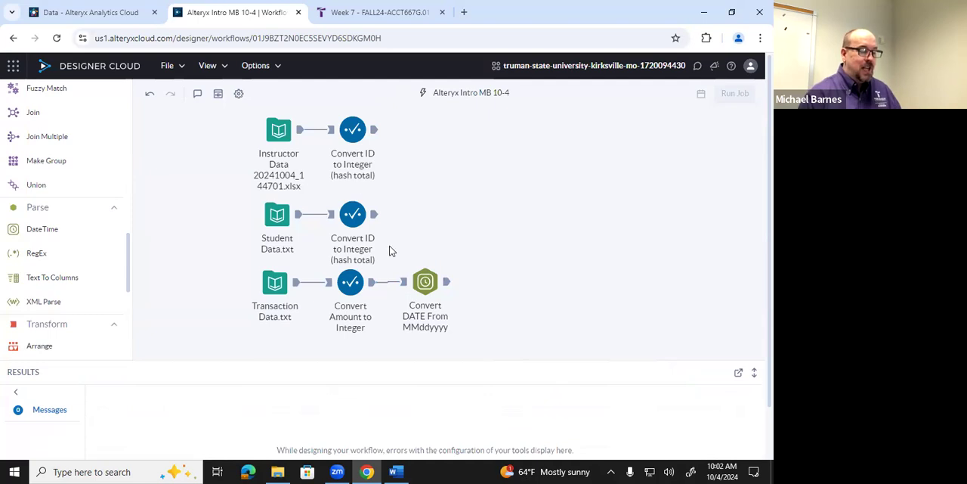
# Add a Summarize tool connected after the instructor data's Select tool, and widen its configuration area to show the column names
pyautogui.scroll(-3, 88, 272)
pyautogui.scroll(-2, 86, 272)
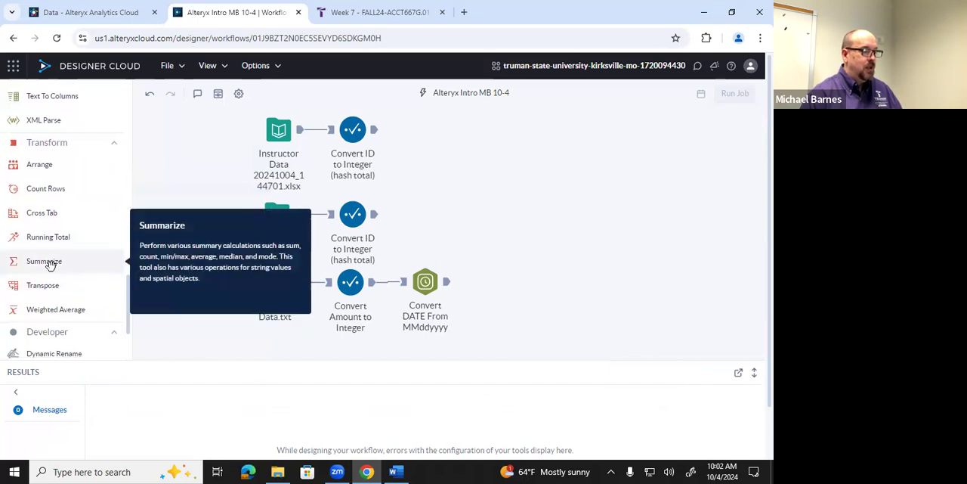
pyautogui.scroll(1, 61, 261)
pyautogui.scroll(-1, 60, 262)
pyautogui.scroll(-1, 56, 263)
pyautogui.scroll(1, 54, 264)
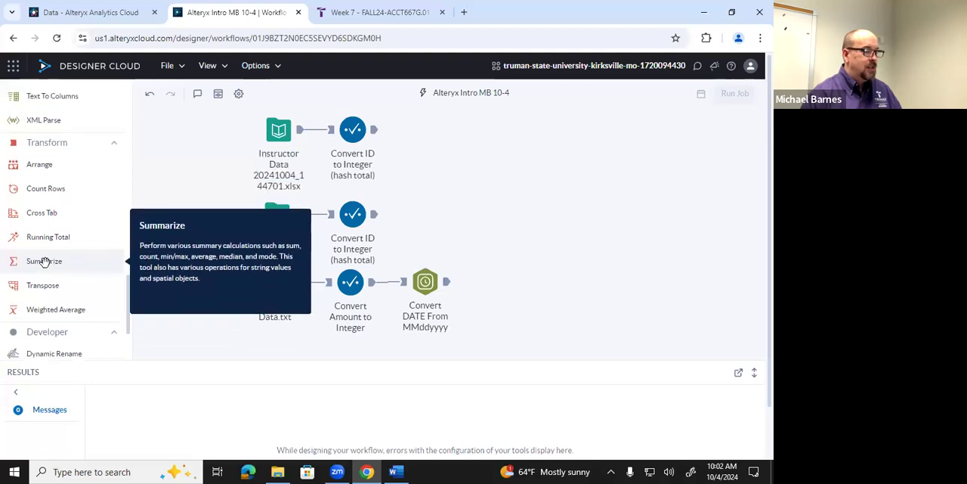
pyautogui.moveTo(42, 262); pyautogui.dragTo(427, 147)
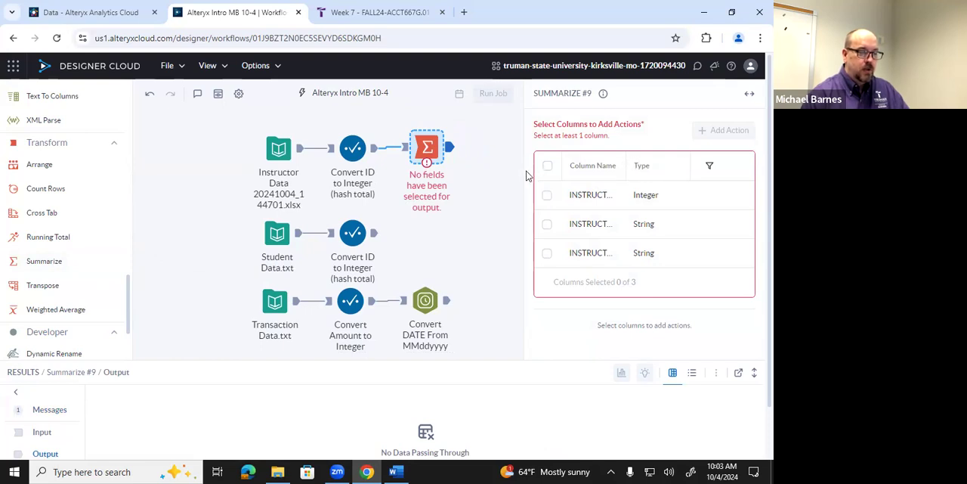
pyautogui.moveTo(523, 171); pyautogui.dragTo(515, 171)
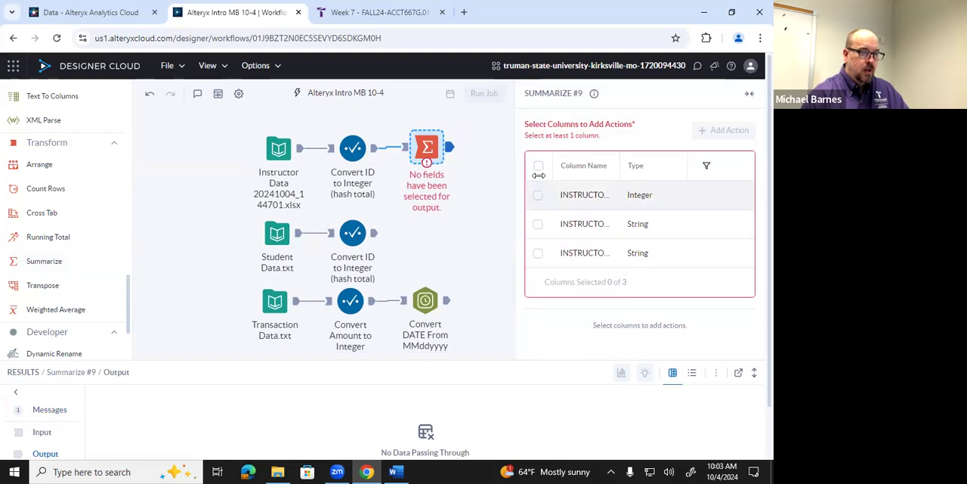
pyautogui.moveTo(510, 171); pyautogui.dragTo(448, 176)
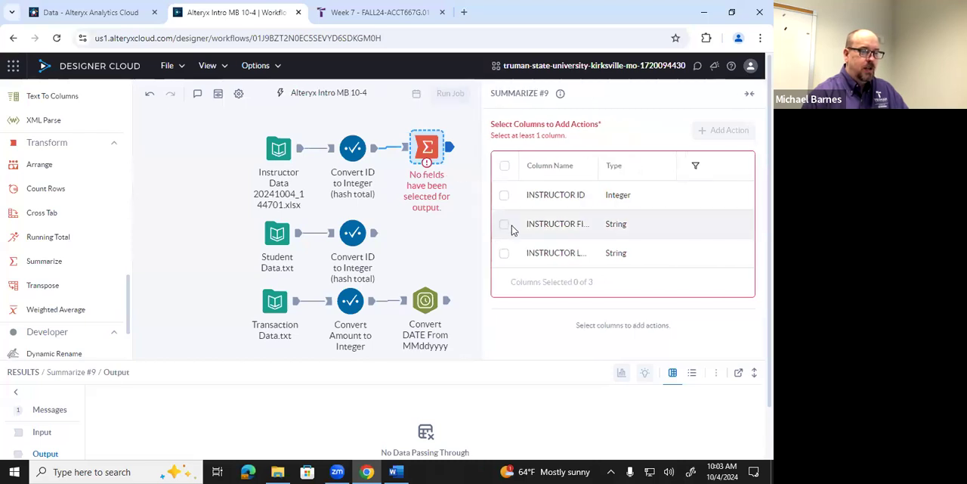
# Add Count and Sum actions for the INSTRUCTOR ID column, and compare the results with the Sample Data Control Totals document in Word
pyautogui.click(559, 198)
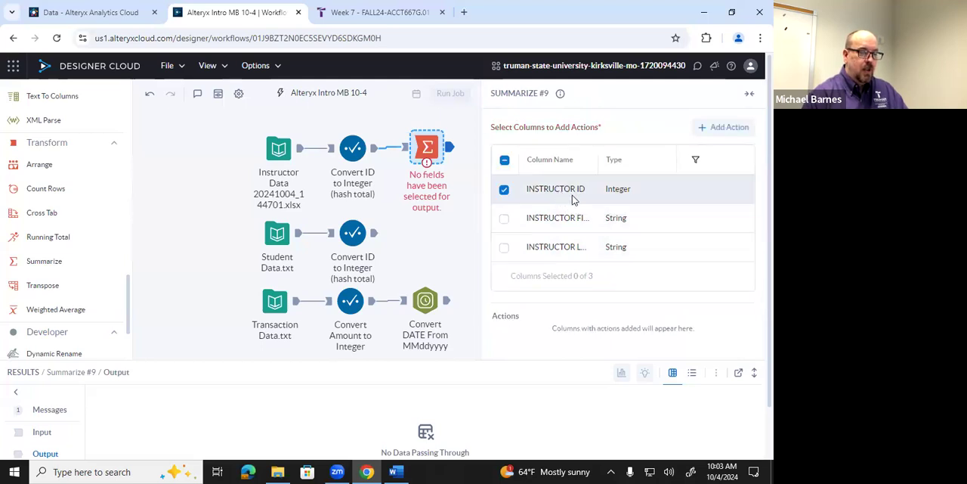
pyautogui.click(710, 135)
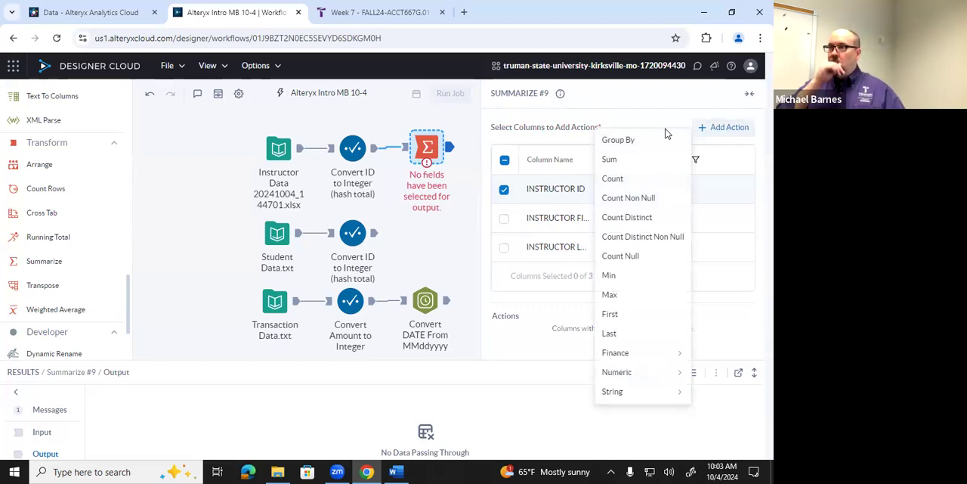
pyautogui.click(632, 182)
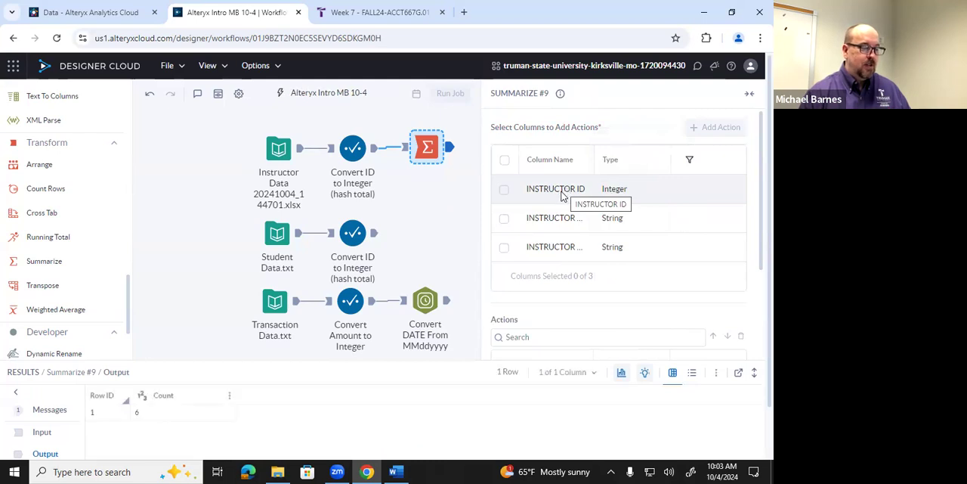
pyautogui.click(561, 193)
pyautogui.click(713, 128)
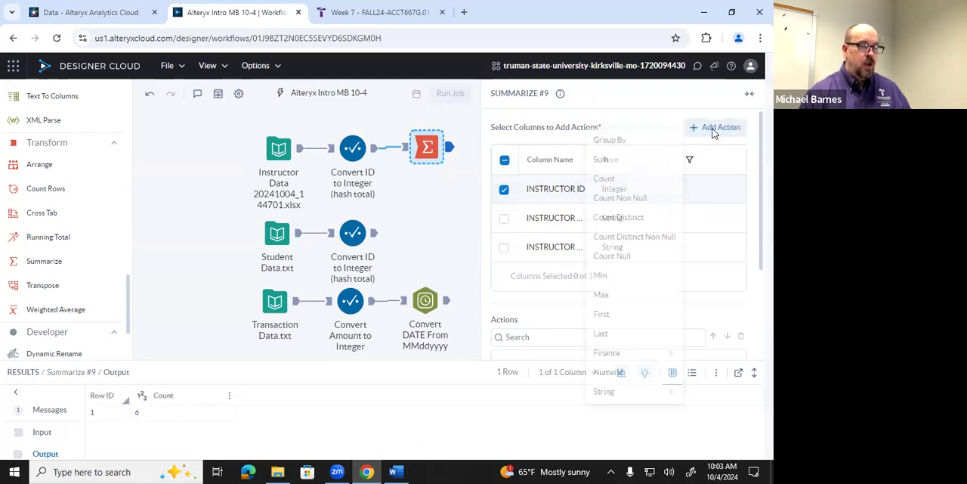
pyautogui.click(618, 161)
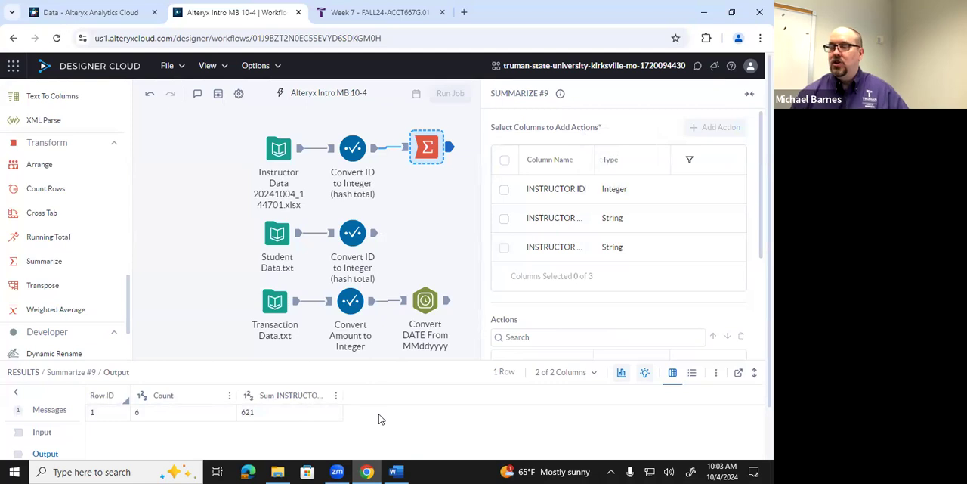
pyautogui.click(399, 470)
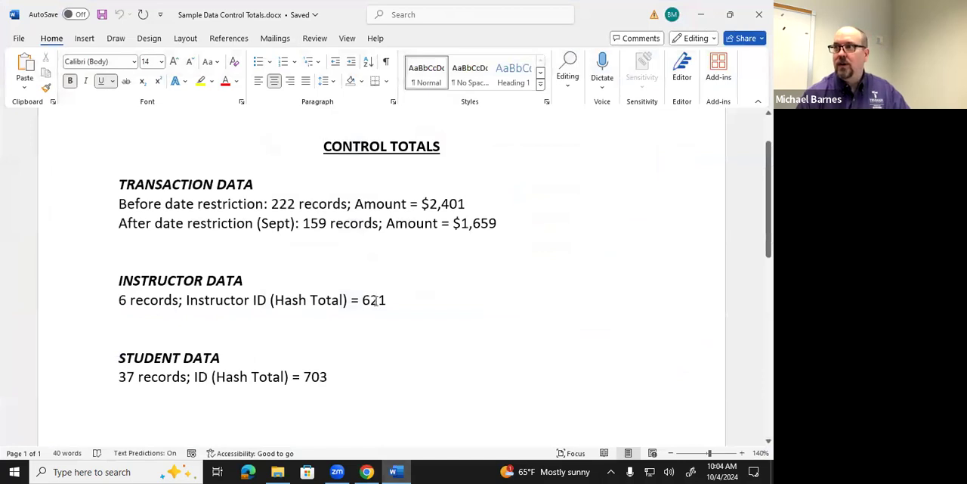
pyautogui.click(393, 471)
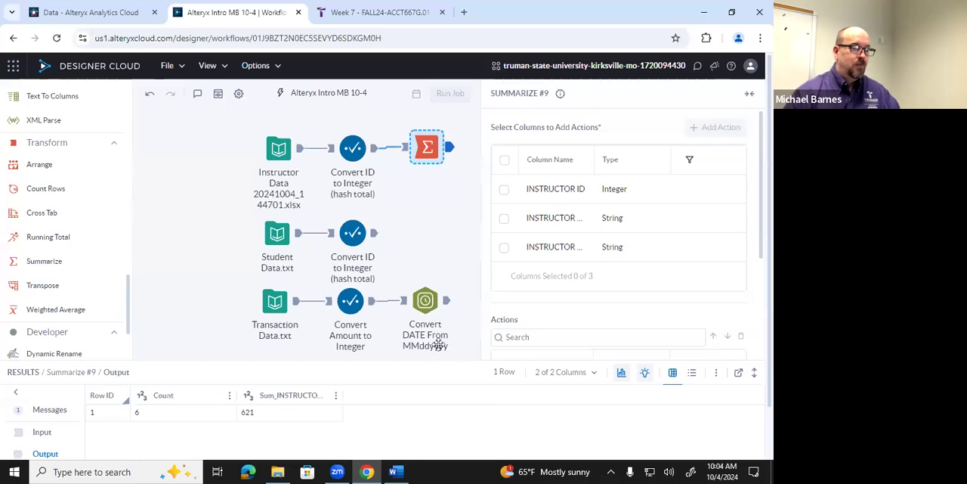
# Annotate the instructor data's Summarize tool with "Count and Sum ID", selecting the text for reuse
pyautogui.rightClick(426, 147)
pyautogui.click(460, 251)
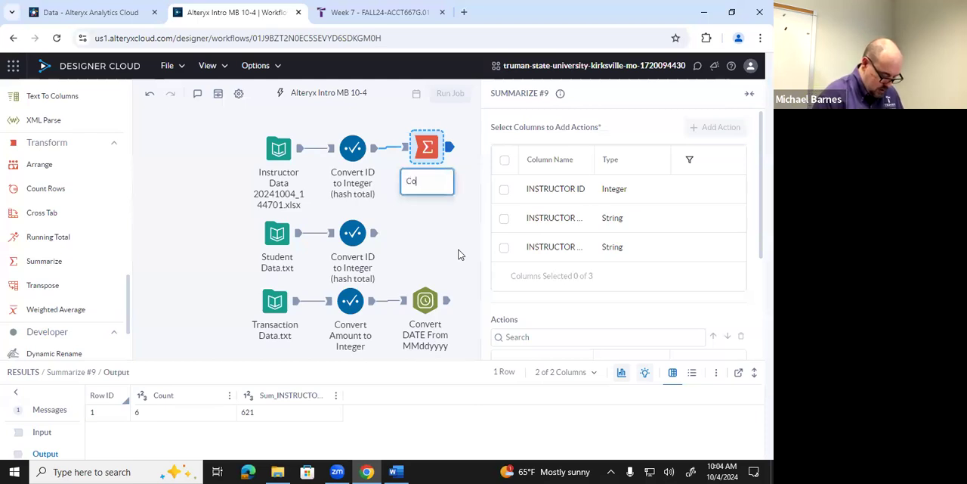
pyautogui.write('Count and Sum ID')
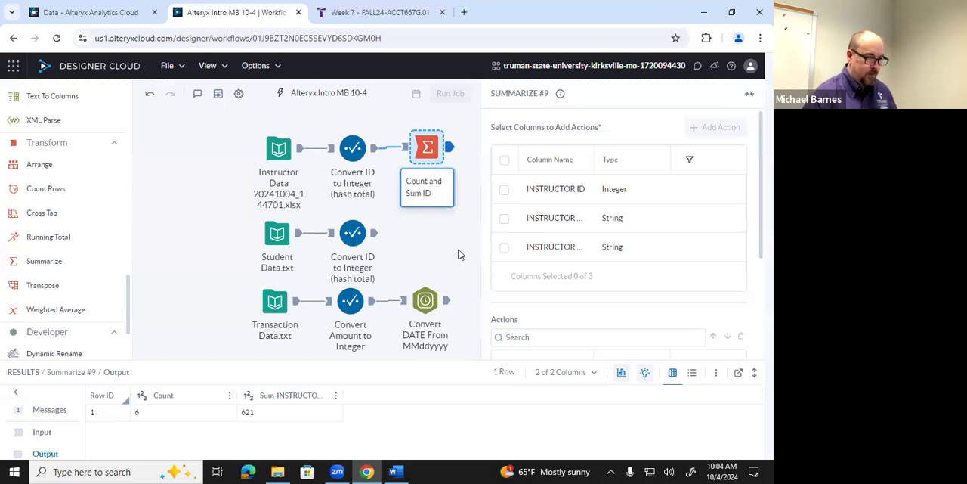
pyautogui.moveTo(436, 194); pyautogui.dragTo(386, 177)
pyautogui.hotkey('ctrl', 'c')
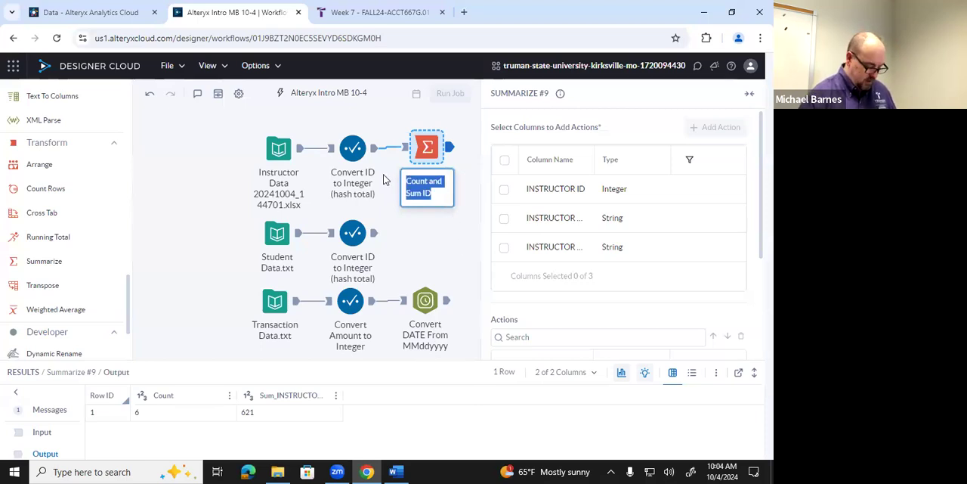
pyautogui.click(409, 232)
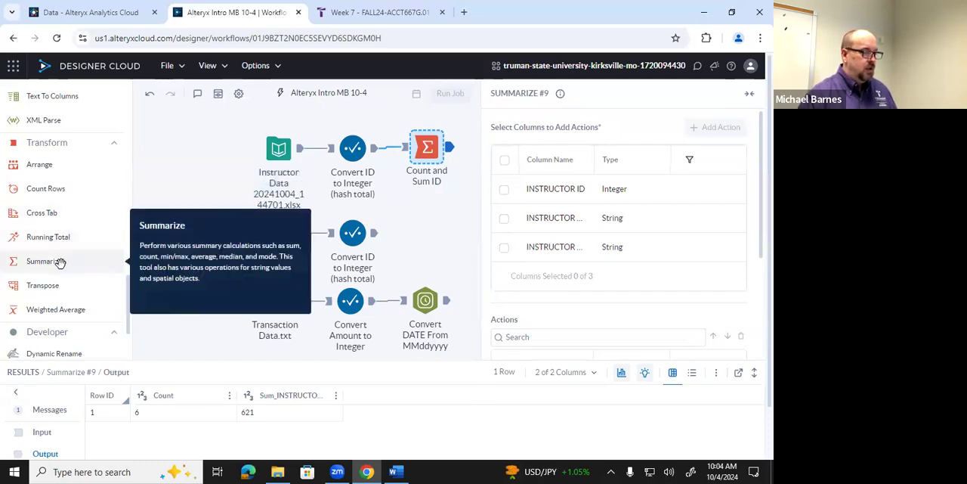
# Add a Summarize tool connected after the student data's Select tool, with a Count action for the ID column
pyautogui.moveTo(60, 261); pyautogui.dragTo(428, 233)
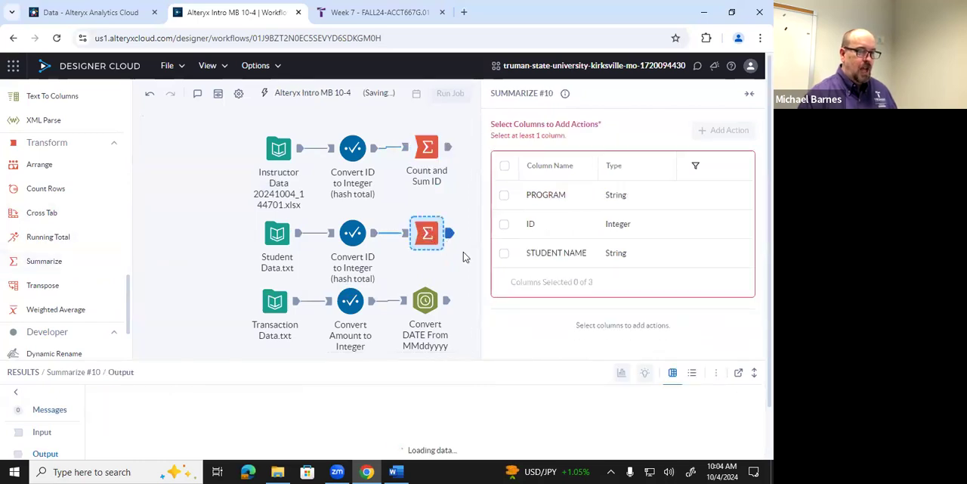
pyautogui.click(620, 226)
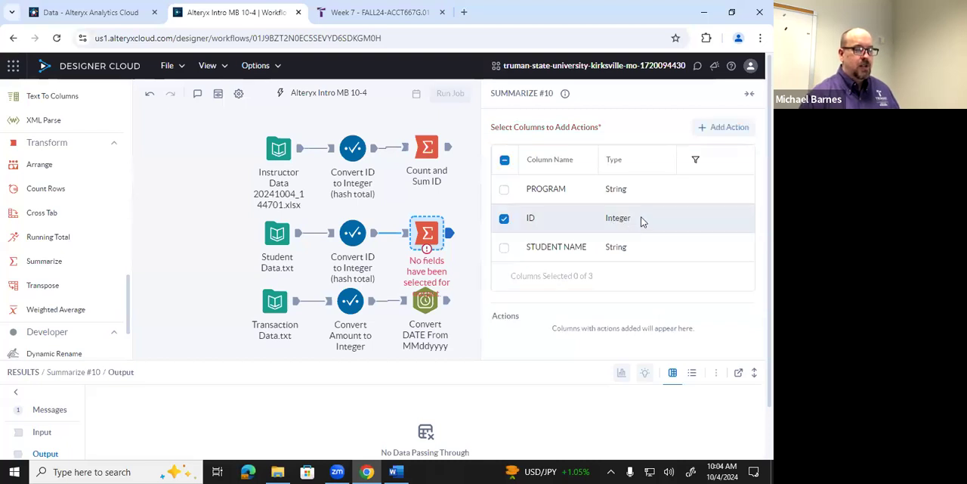
pyautogui.click(720, 126)
pyautogui.click(622, 178)
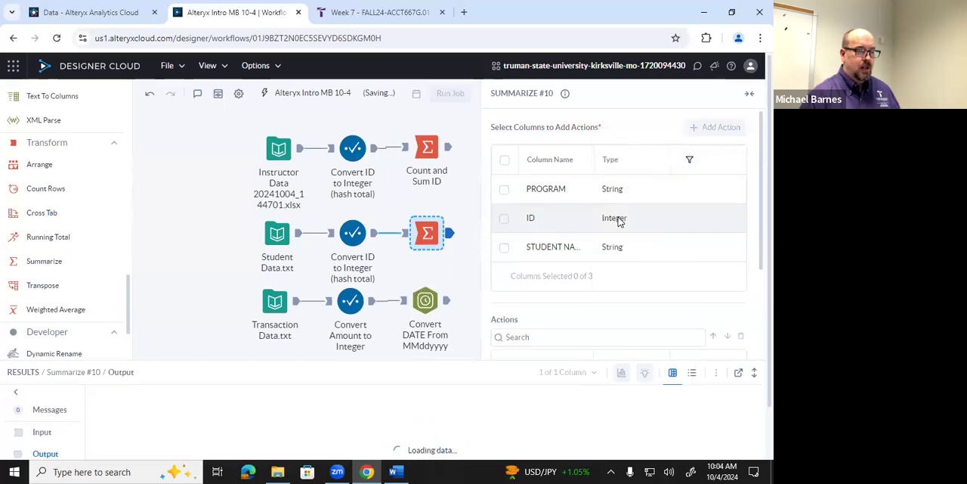
# Add a Sum action for the student ID column, and compare the results with the Sample Data Control Totals document in Word
pyautogui.click(618, 219)
pyautogui.click(703, 136)
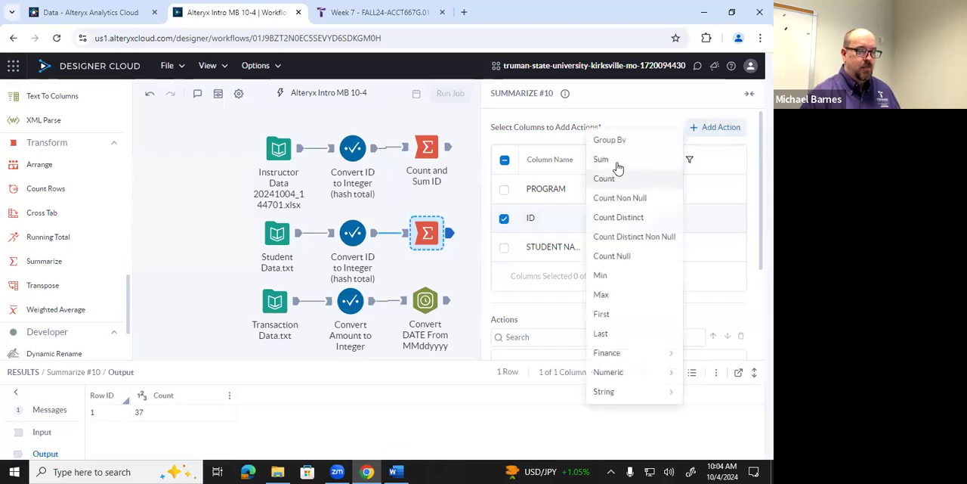
pyautogui.click(616, 161)
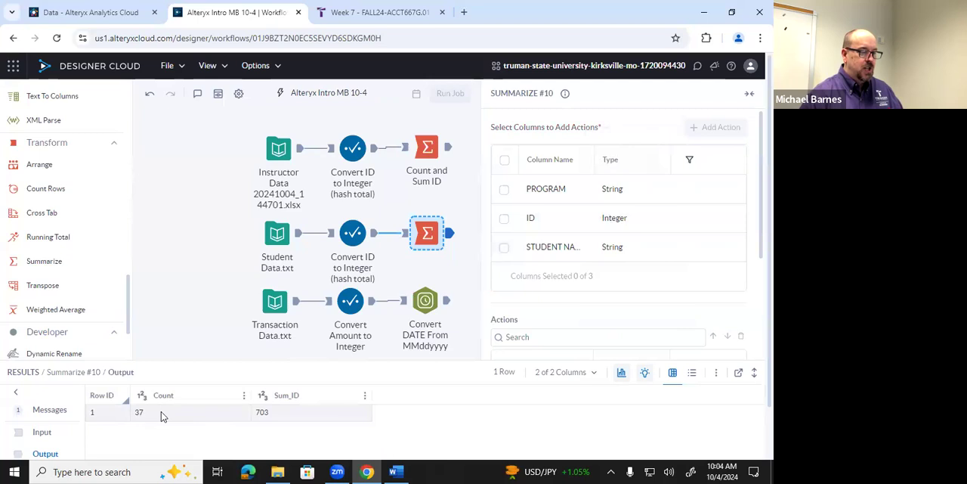
pyautogui.click(395, 471)
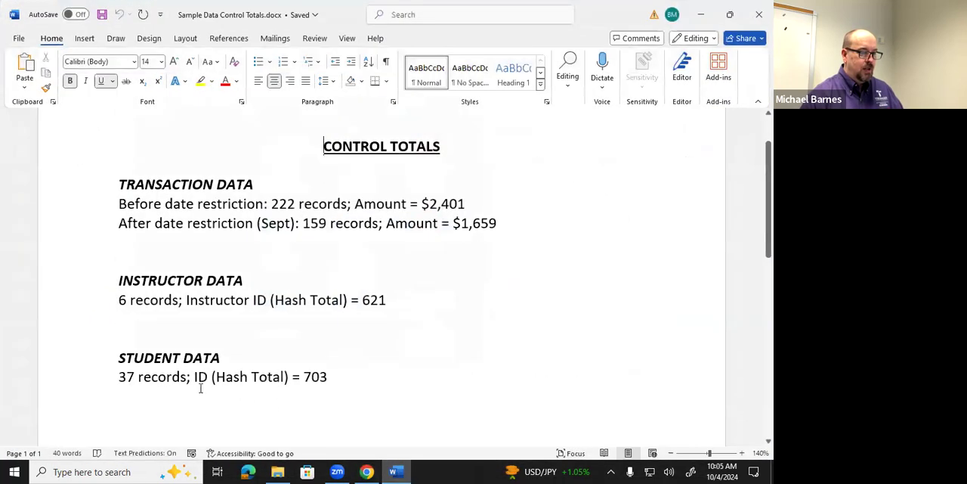
pyautogui.click(398, 469)
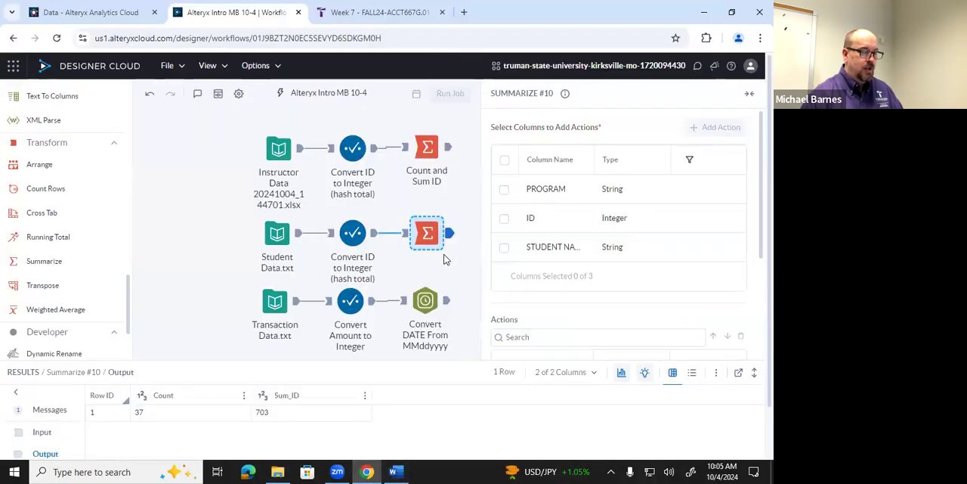
# Annotate the student data's Summarize tool with the copied text "Count and Sum ID"
pyautogui.rightClick(426, 237)
pyautogui.click(461, 327)
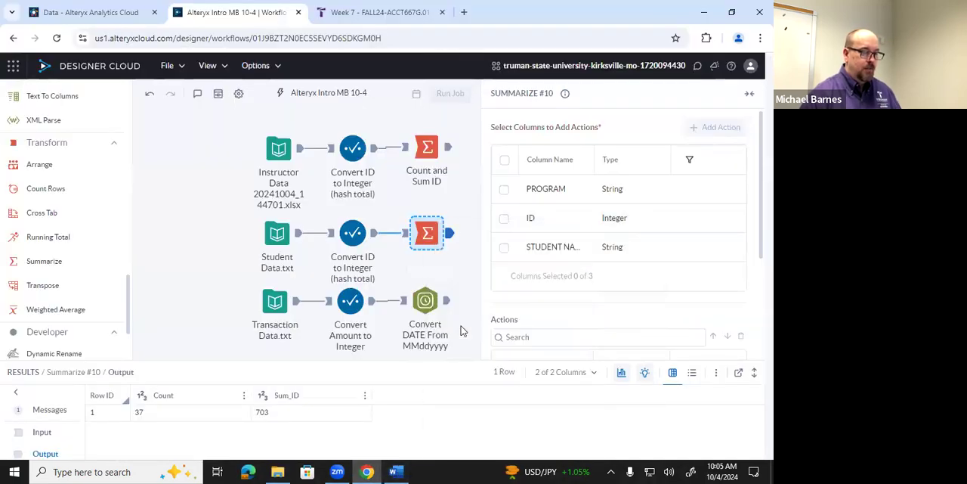
pyautogui.hotkey('ctrl', 'v')
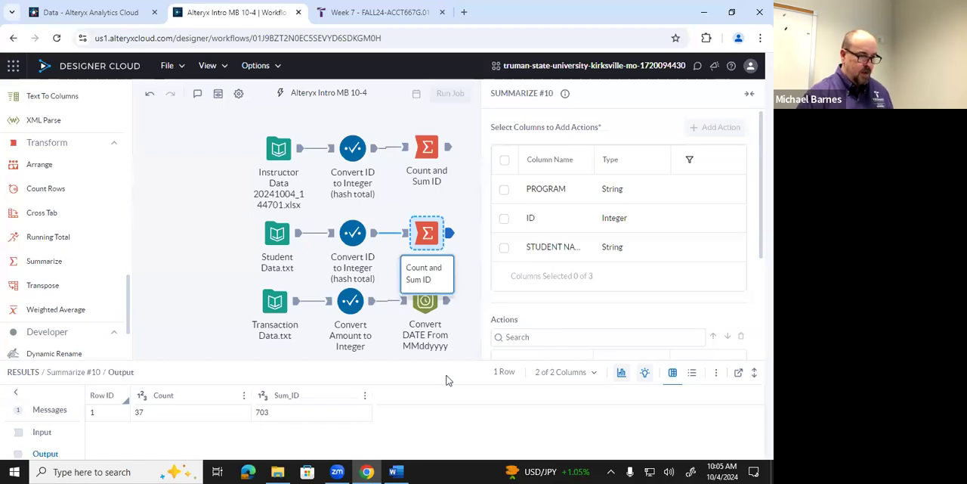
pyautogui.click(446, 377)
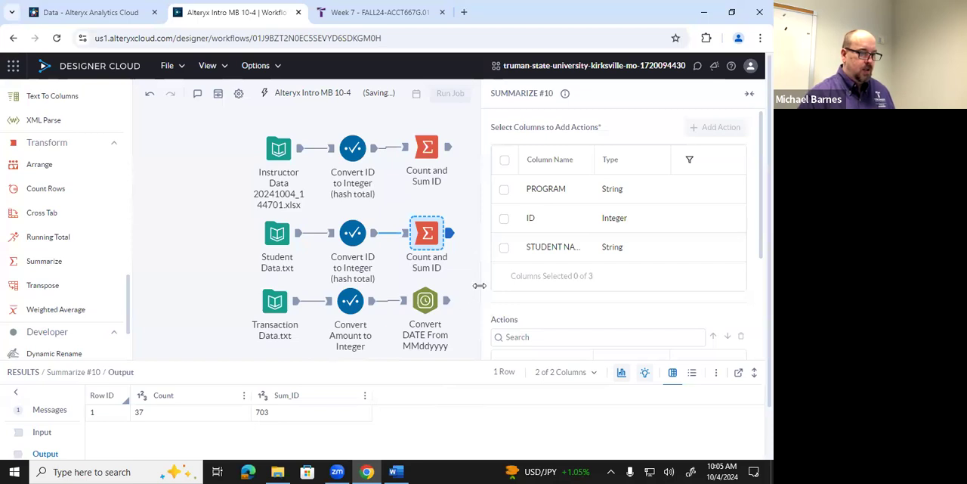
# Shift all the workflow tools to the left side of the canvas and shrink the results area to enlarge the canvas
pyautogui.moveTo(239, 122); pyautogui.dragTo(451, 330)
pyautogui.moveTo(270, 237); pyautogui.dragTo(170, 238)
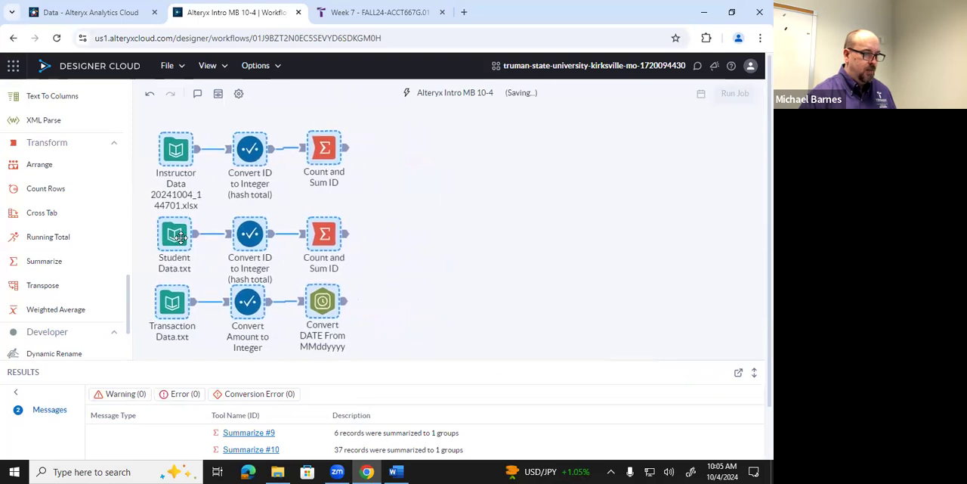
pyautogui.click(421, 285)
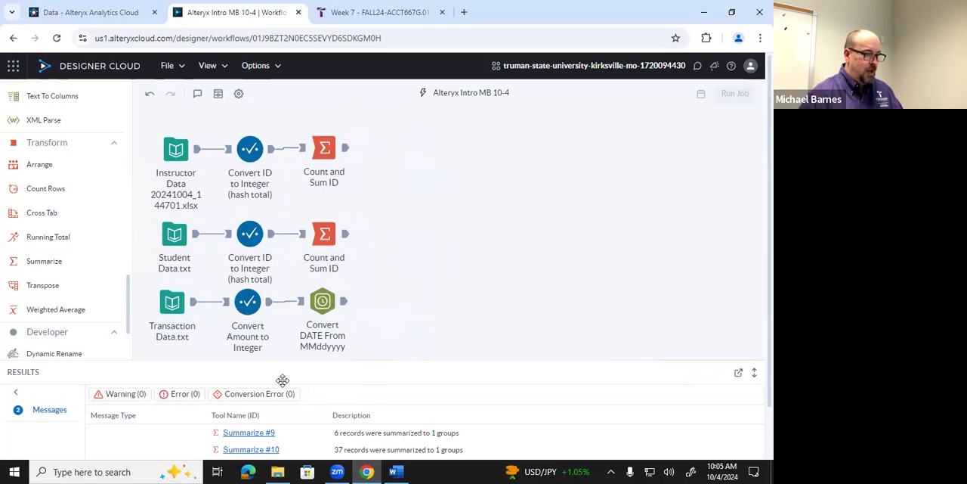
pyautogui.moveTo(425, 358); pyautogui.dragTo(358, 384)
# Add a Summarize tool connected after the transaction data's DateTime tool, with a Count action for the AMOUNT column
pyautogui.moveTo(51, 266); pyautogui.dragTo(413, 270)
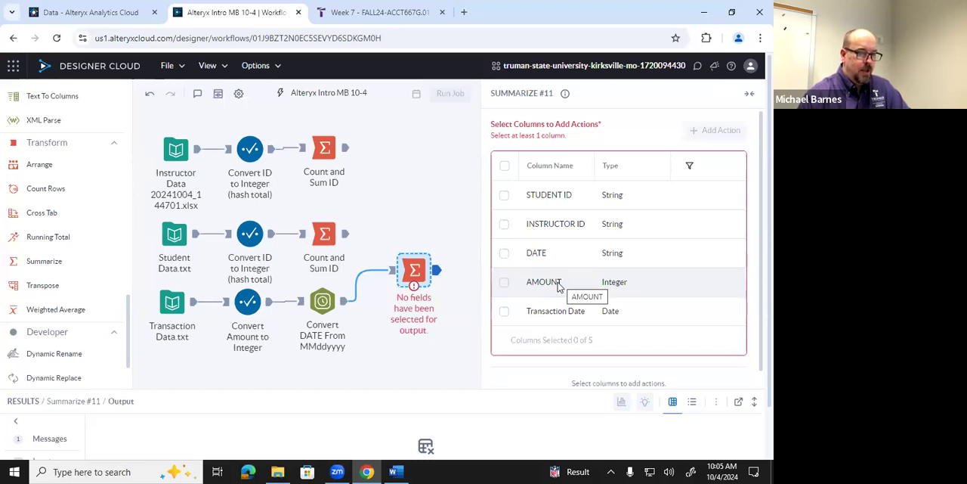
pyautogui.click(504, 282)
pyautogui.click(712, 130)
pyautogui.click(611, 183)
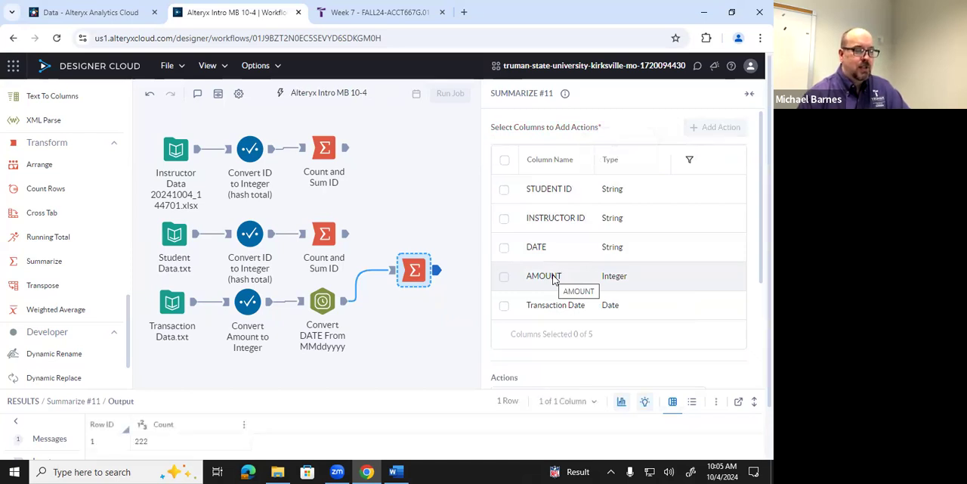
# Add a Sum action for the AMOUNT column, and check the results against the transaction control totals in the Word document
pyautogui.click(526, 277)
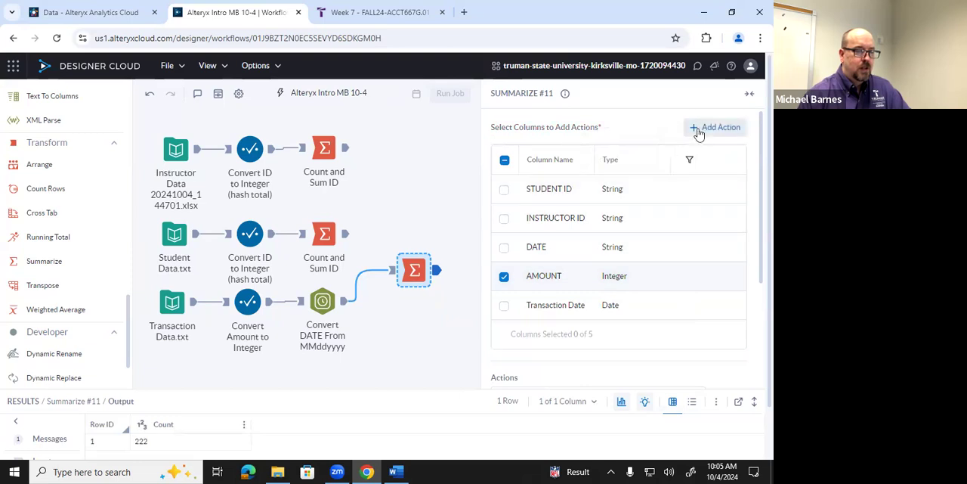
pyautogui.click(698, 133)
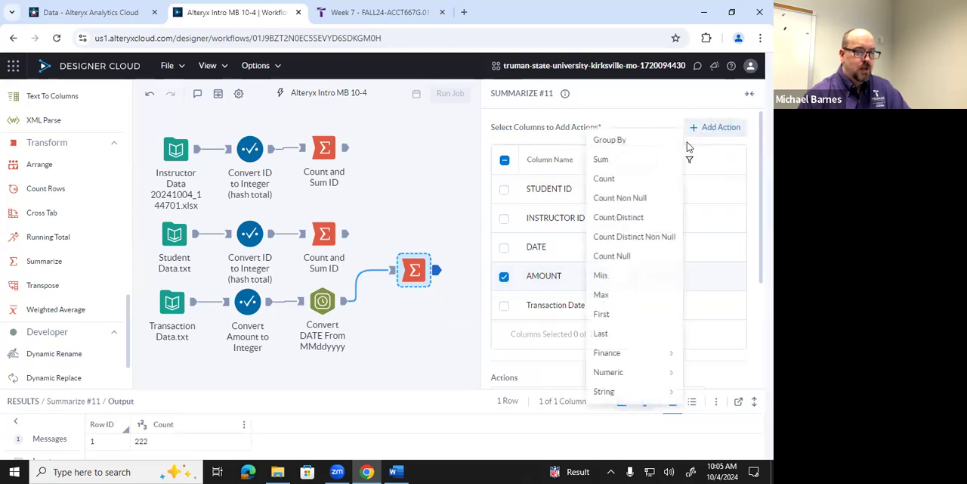
pyautogui.click(609, 158)
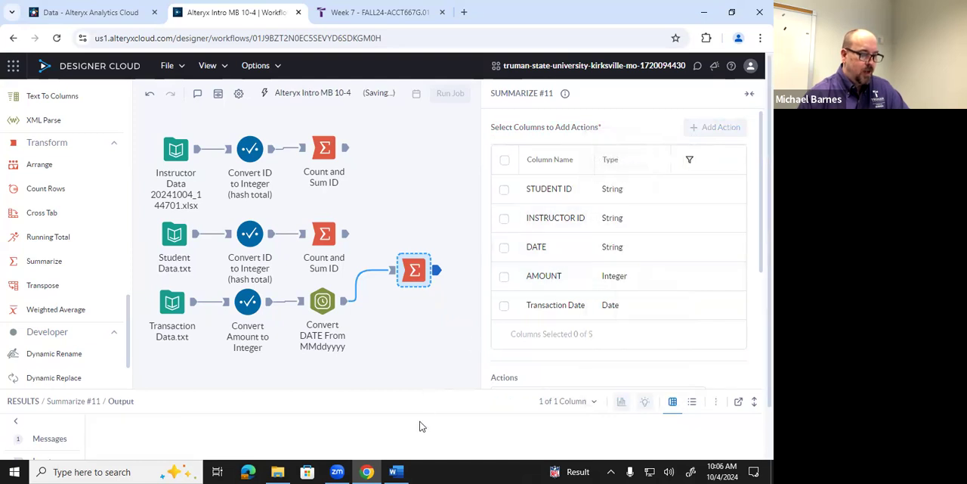
pyautogui.click(396, 471)
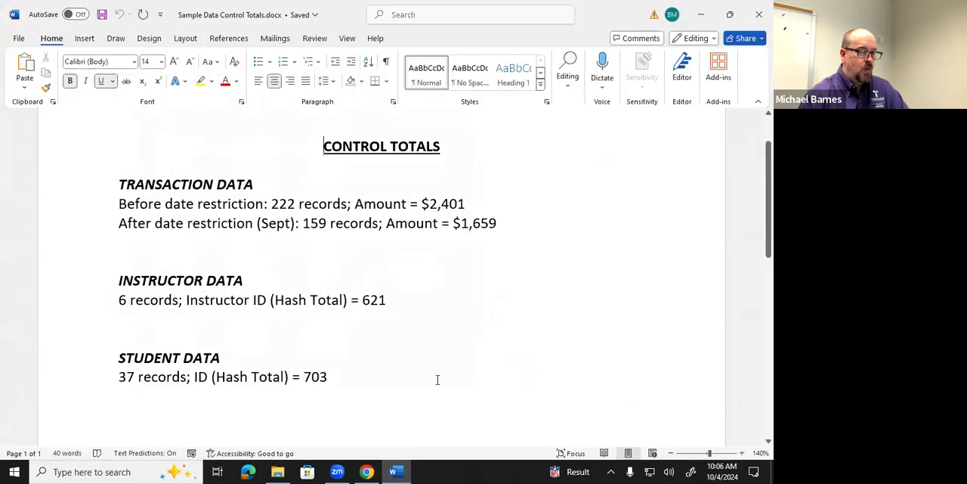
pyautogui.click(398, 472)
# Annotate the transaction data's Summarize tool with "Count and Sum Amount (All Transactions)"
pyautogui.rightClick(413, 281)
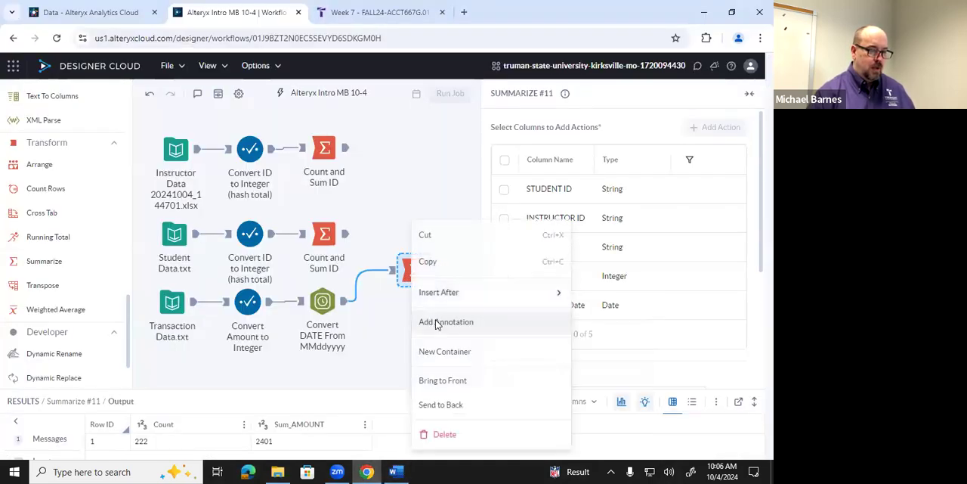
pyautogui.click(436, 322)
pyautogui.write('Count and Sum ID')
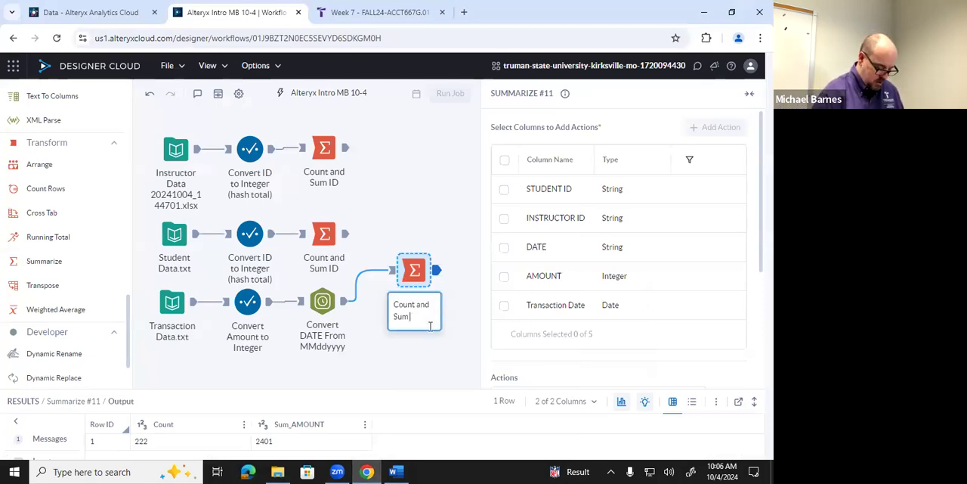
pyautogui.write('Amount (A')
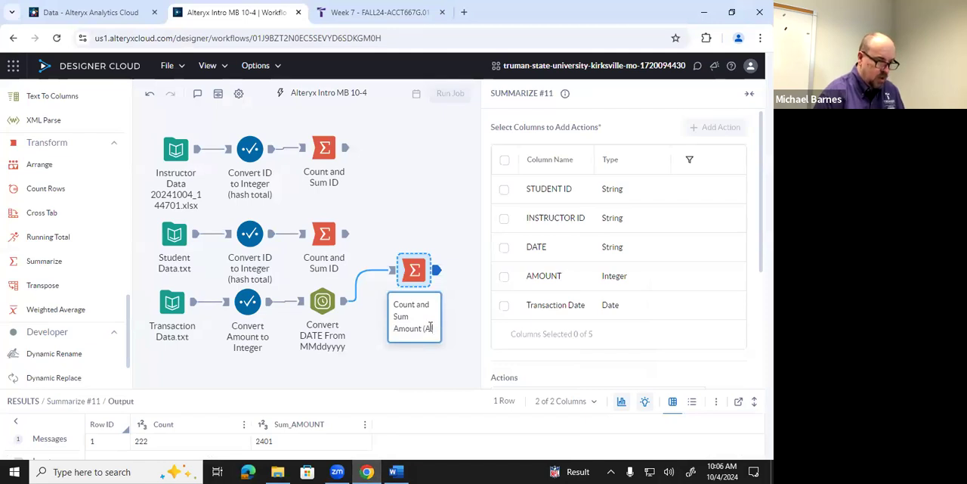
pyautogui.write('ll')
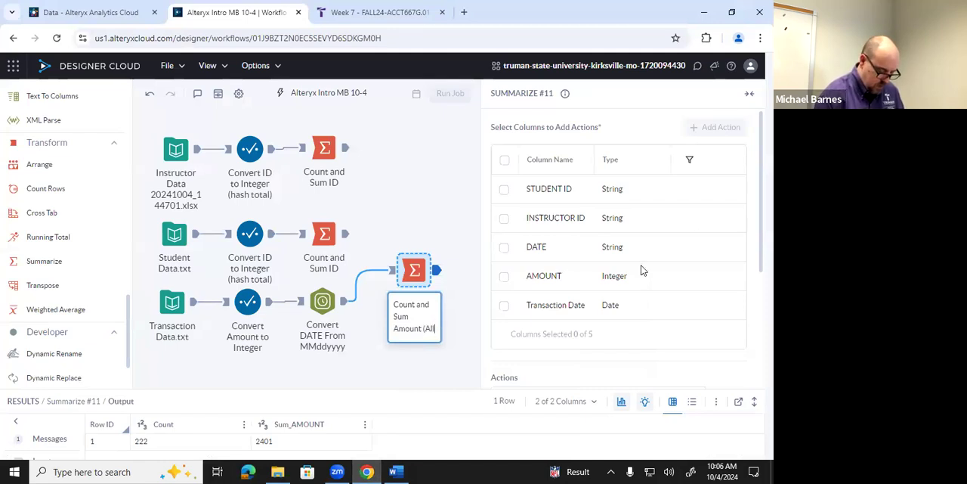
pyautogui.write(' Ti')
pyautogui.write('ansactio')
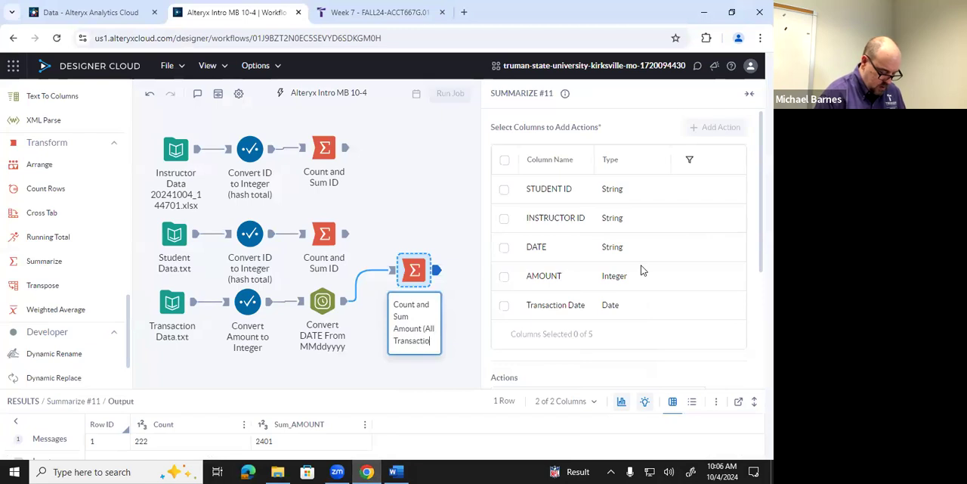
pyautogui.write('ns')
pyautogui.click(641, 269)
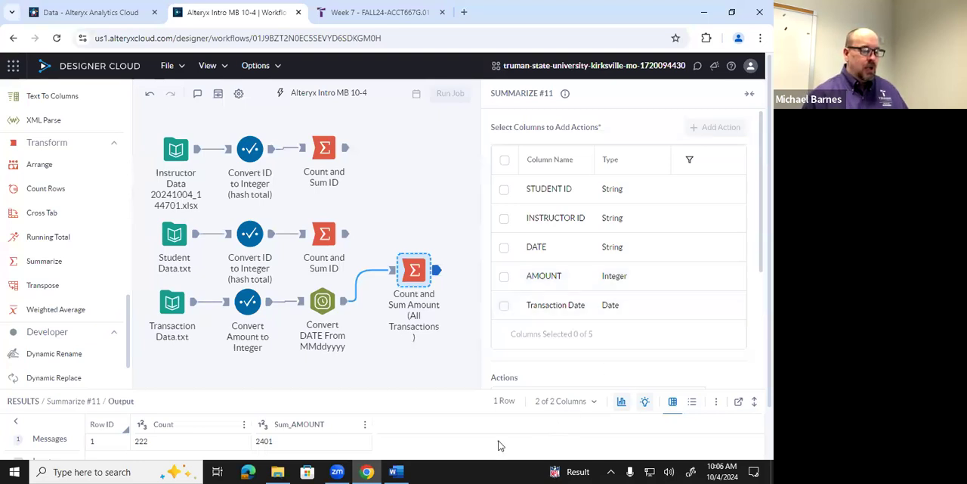
# Switch to Word and review the transaction data's date-restricted totals in the Sample Data Control Totals document
pyautogui.click(397, 470)
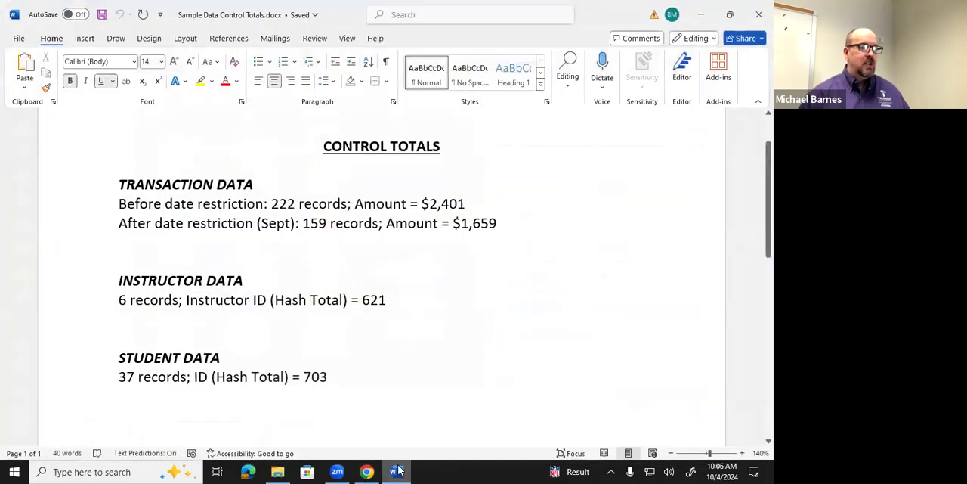
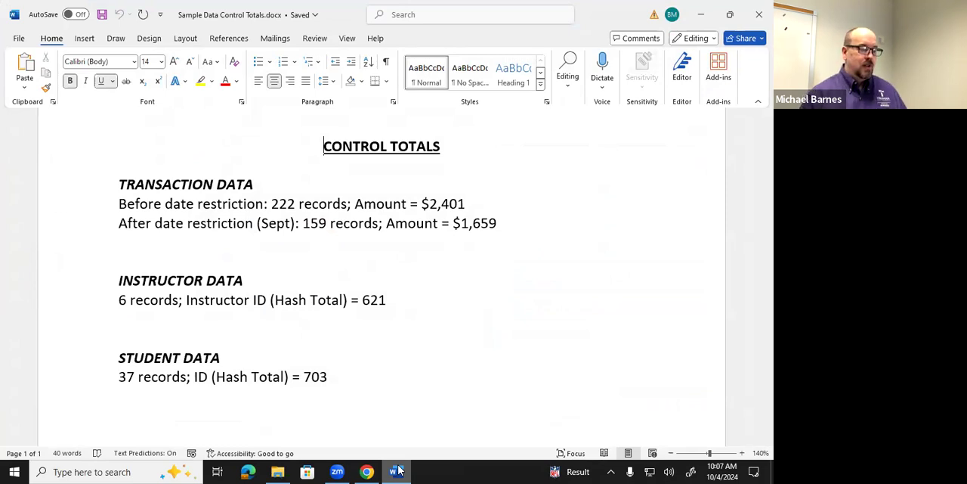
# Switch back to Designer Cloud and add a Filter tool connected after the transaction data's DateTime tool, below the existing Summarize tool
pyautogui.click(399, 470)
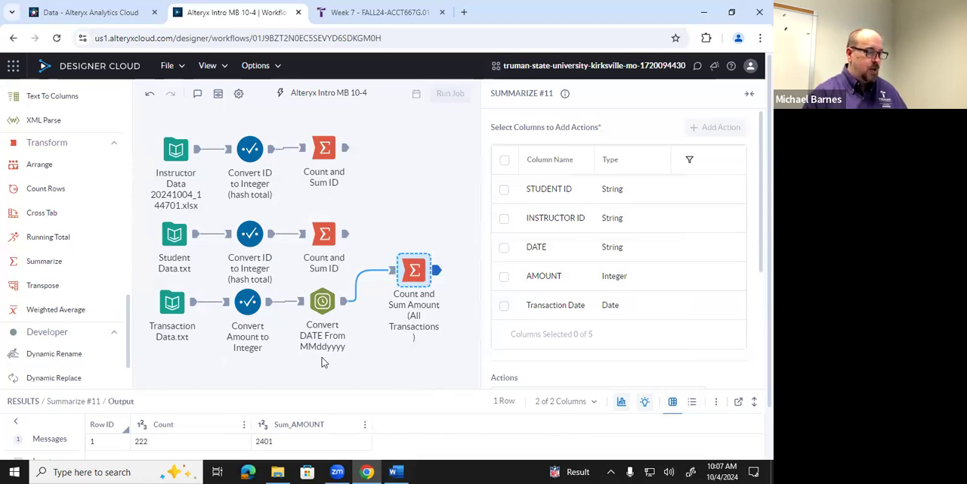
pyautogui.scroll(5, 91, 309)
pyautogui.scroll(5, 91, 310)
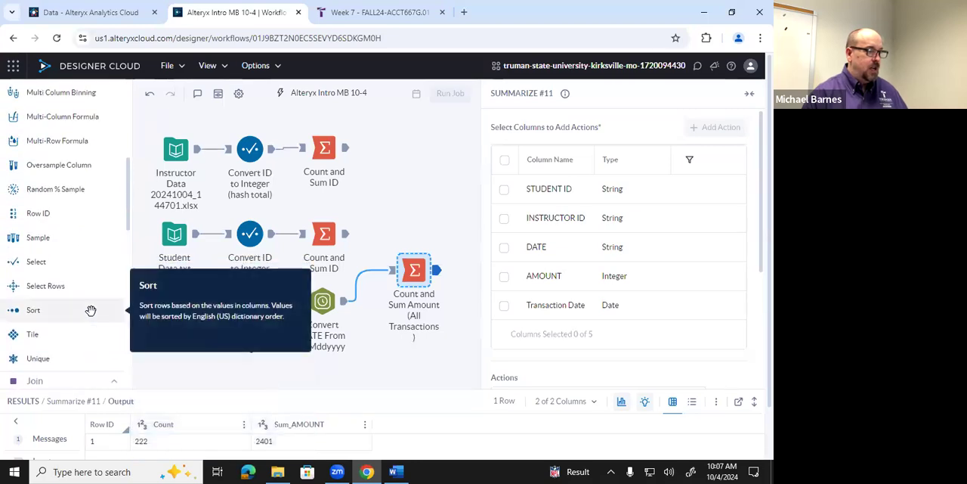
pyautogui.scroll(2, 91, 310)
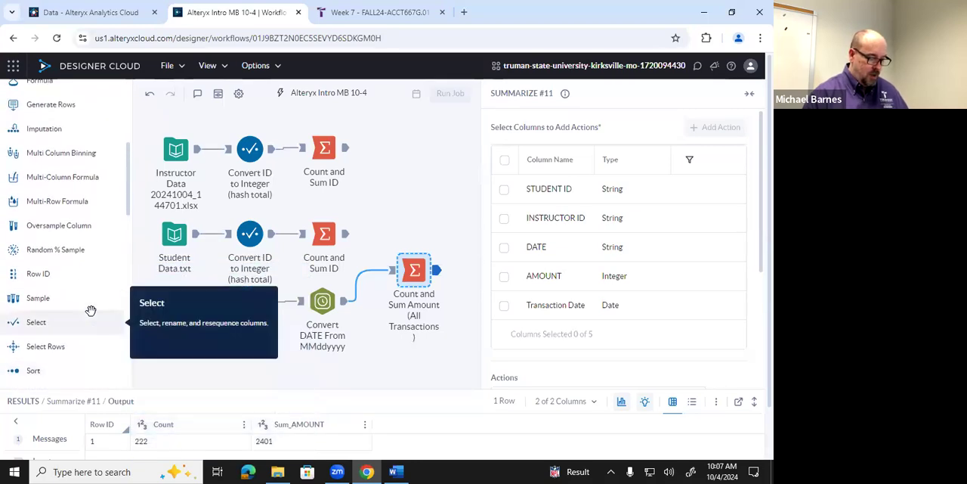
pyautogui.scroll(5, 90, 310)
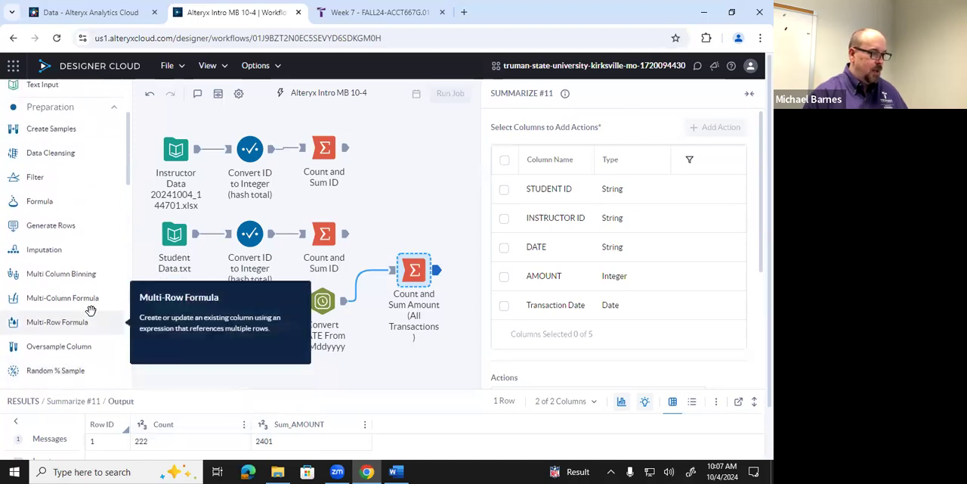
pyautogui.scroll(5, 91, 310)
pyautogui.scroll(-6, 90, 309)
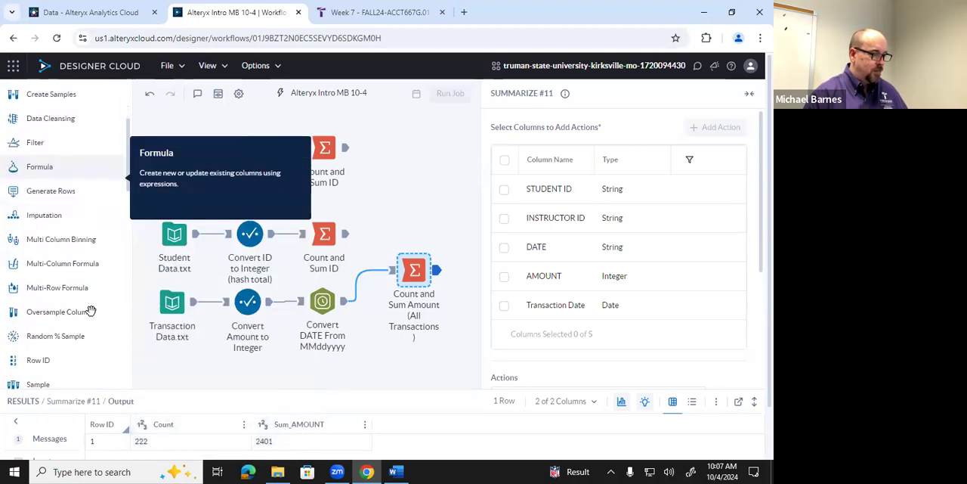
pyautogui.scroll(1, 91, 310)
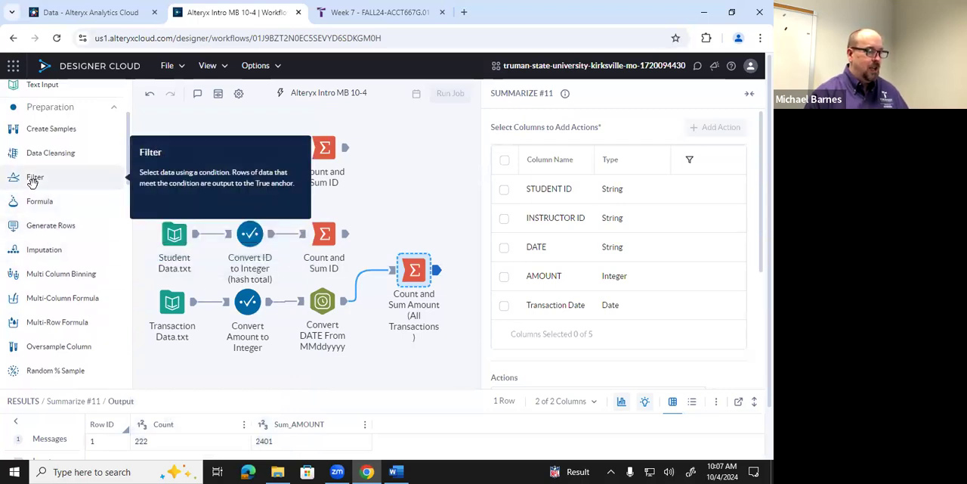
pyautogui.moveTo(34, 182); pyautogui.dragTo(432, 352)
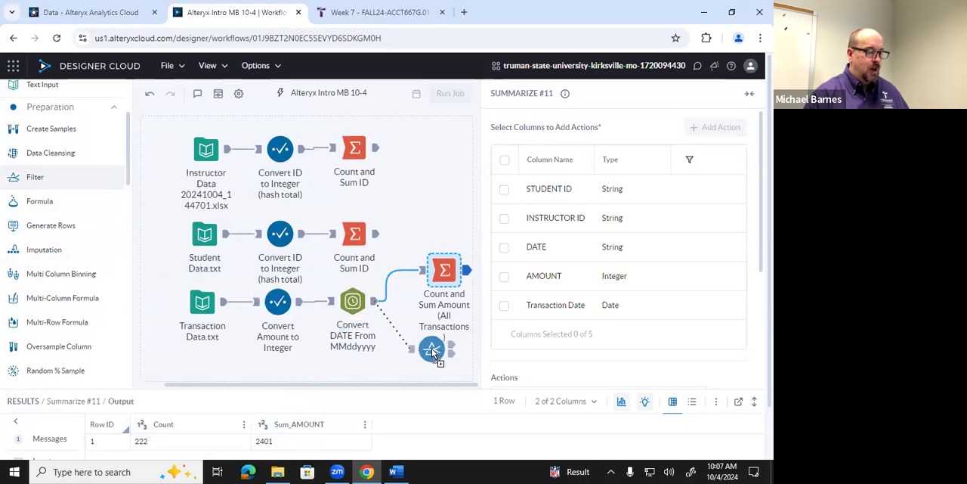
pyautogui.moveTo(432, 352); pyautogui.dragTo(429, 347)
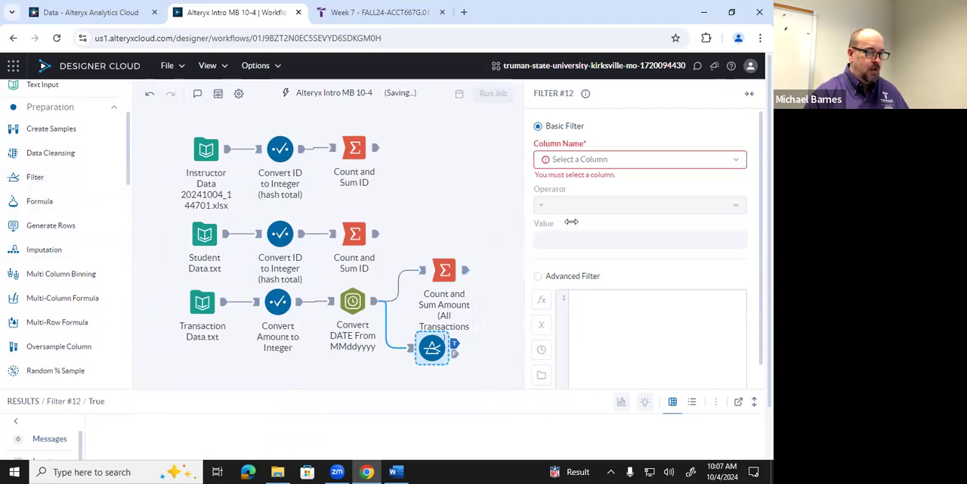
pyautogui.moveTo(432, 325); pyautogui.dragTo(443, 338)
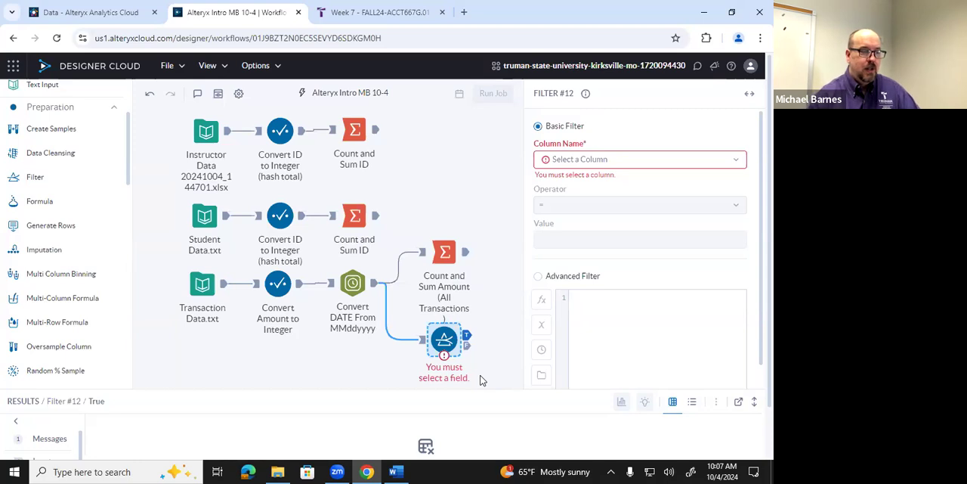
# Configure the basic filter to use the Transaction Date column with the Range operator
pyautogui.click(737, 165)
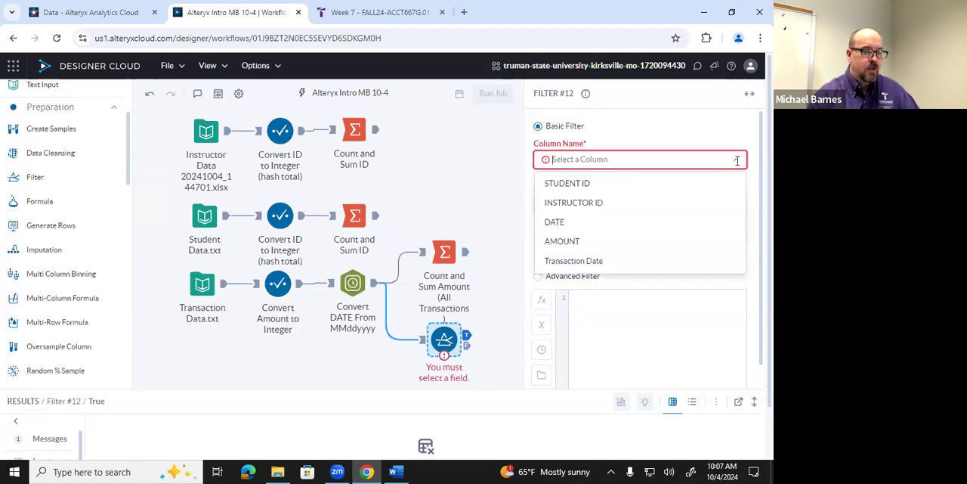
pyautogui.click(596, 261)
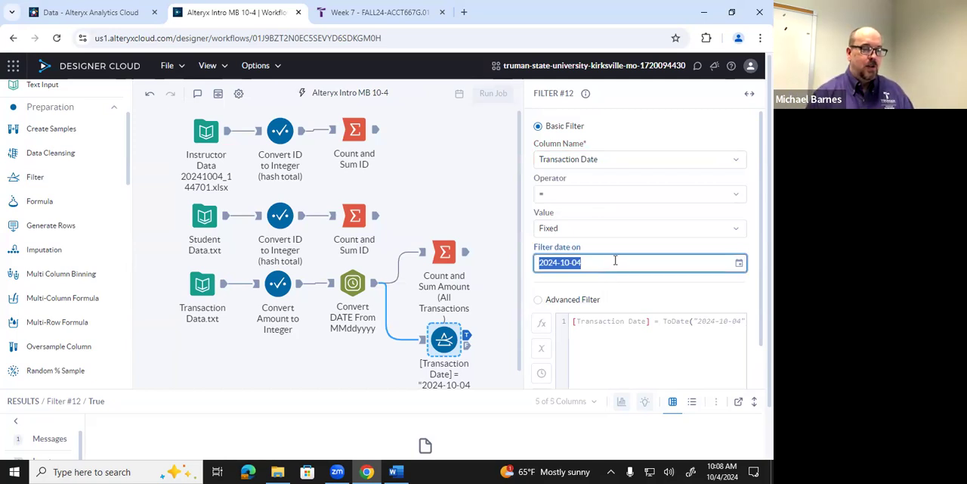
pyautogui.click(730, 195)
pyautogui.scroll(-2, 671, 227)
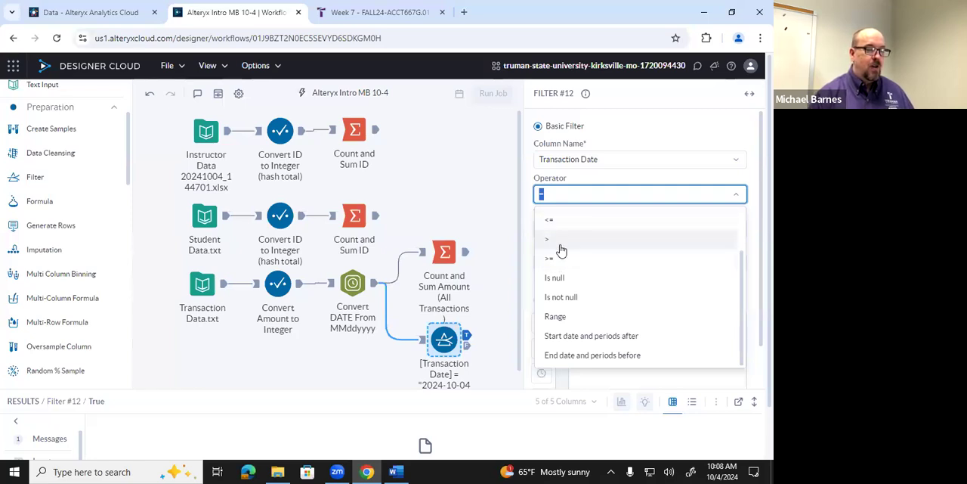
pyautogui.scroll(2, 561, 250)
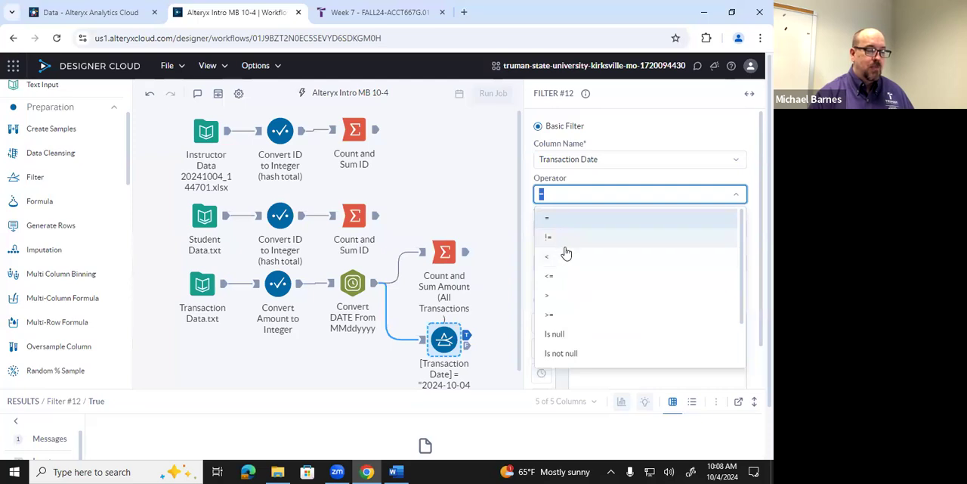
pyautogui.scroll(-2, 565, 253)
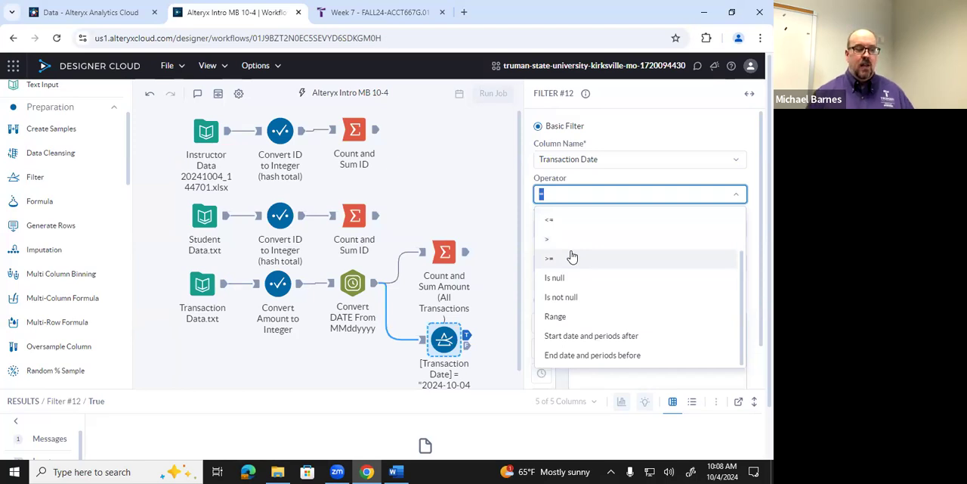
pyautogui.click(563, 316)
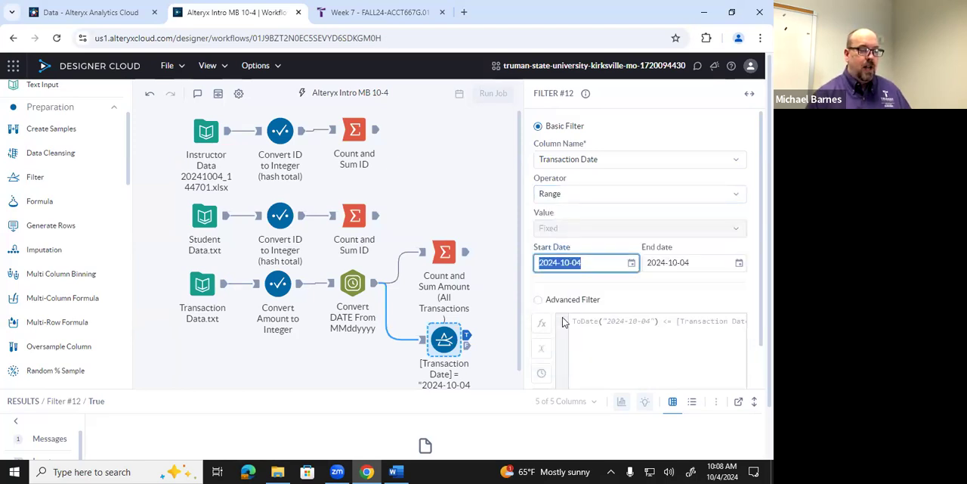
# Set the filter's date range to start on 2024-09-01 and end on 2024-09-30
pyautogui.click(631, 264)
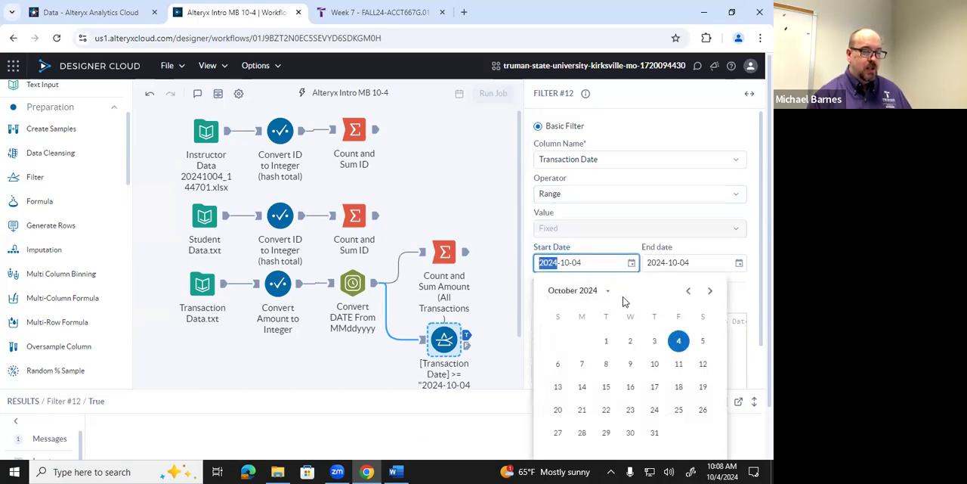
pyautogui.click(688, 290)
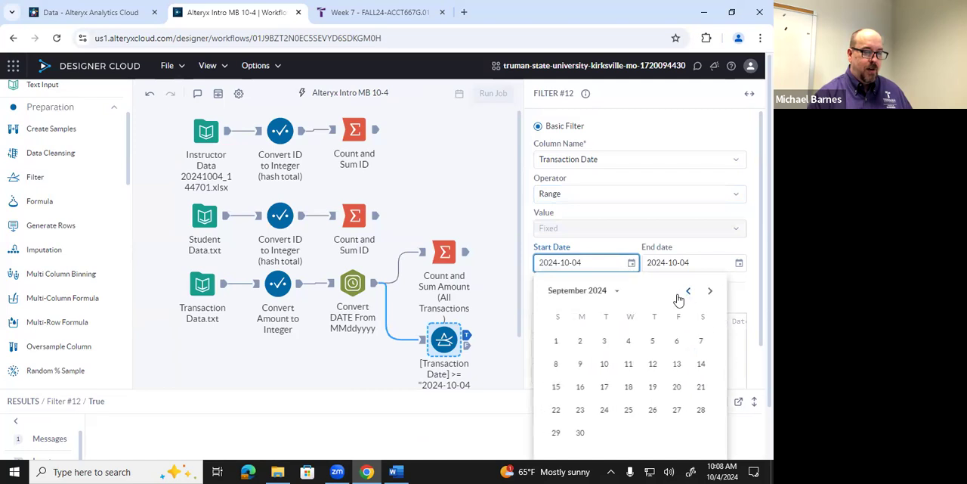
pyautogui.click(558, 346)
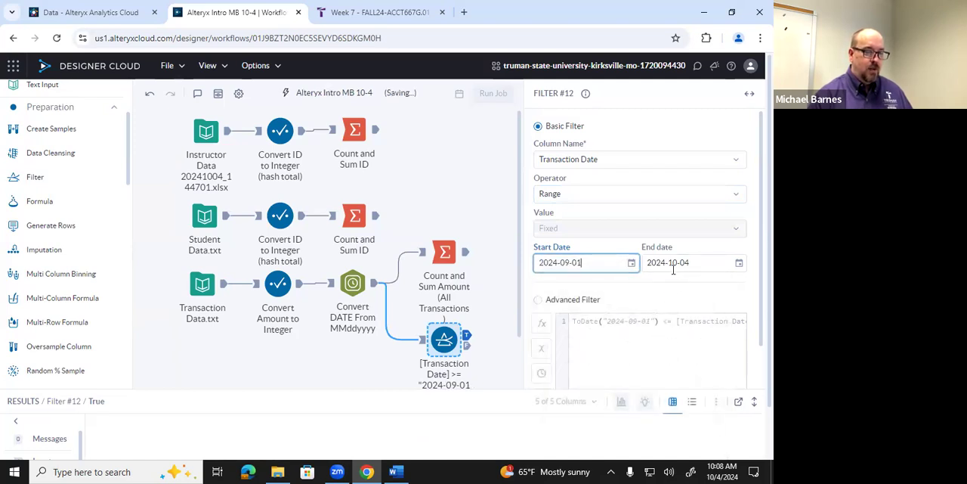
pyautogui.click(739, 263)
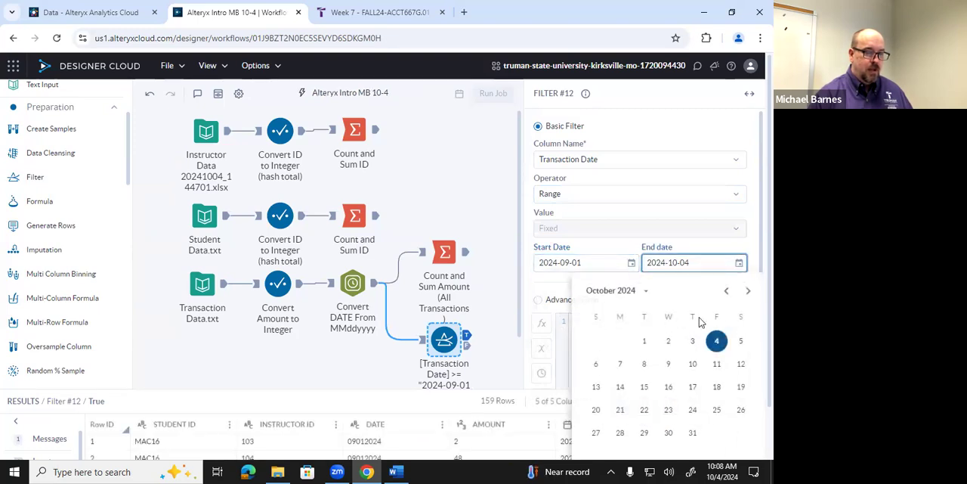
pyautogui.click(726, 291)
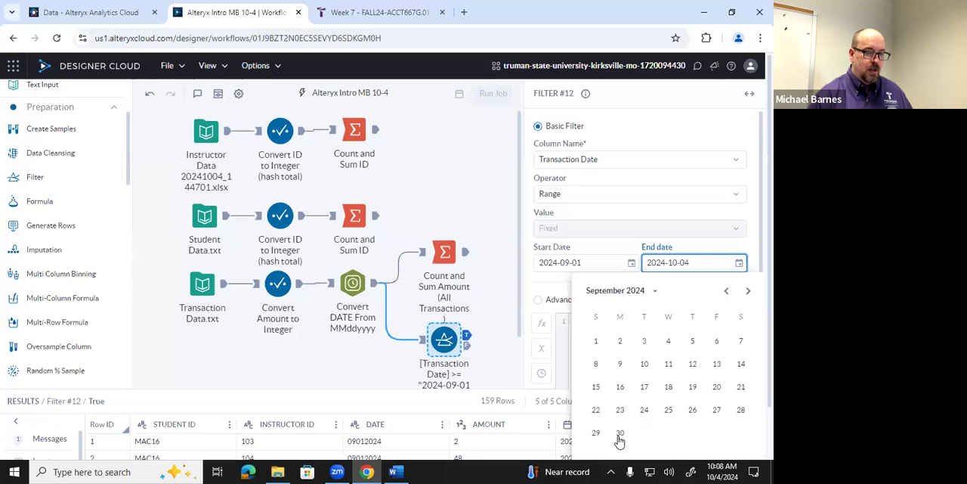
pyautogui.click(619, 433)
pyautogui.click(620, 283)
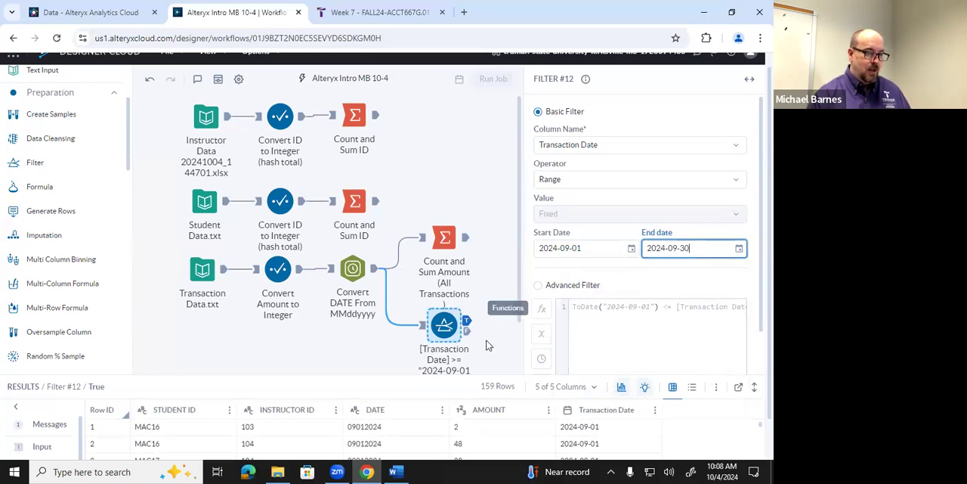
# Examine the filter's condition on the canvas and compare the records in its True and False outputs
pyautogui.scroll(-1, 493, 368)
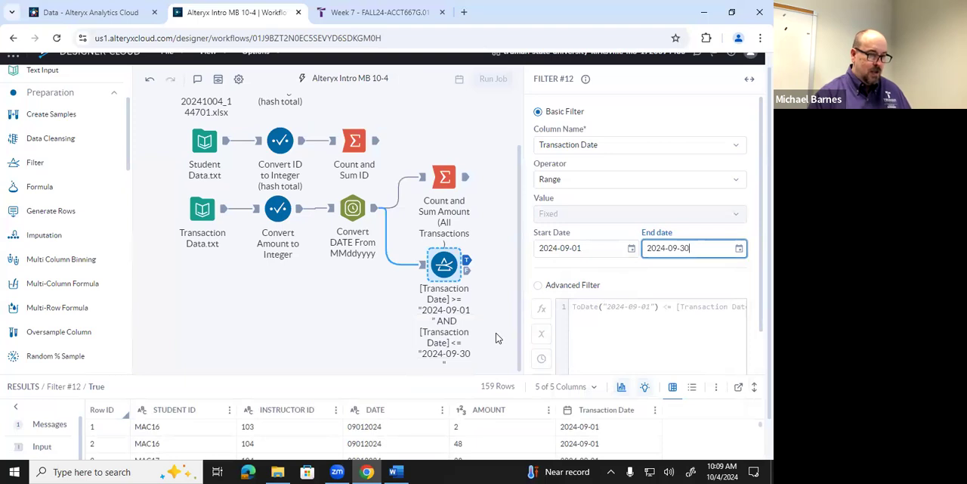
pyautogui.scroll(2, 356, 308)
pyautogui.scroll(-2, 356, 308)
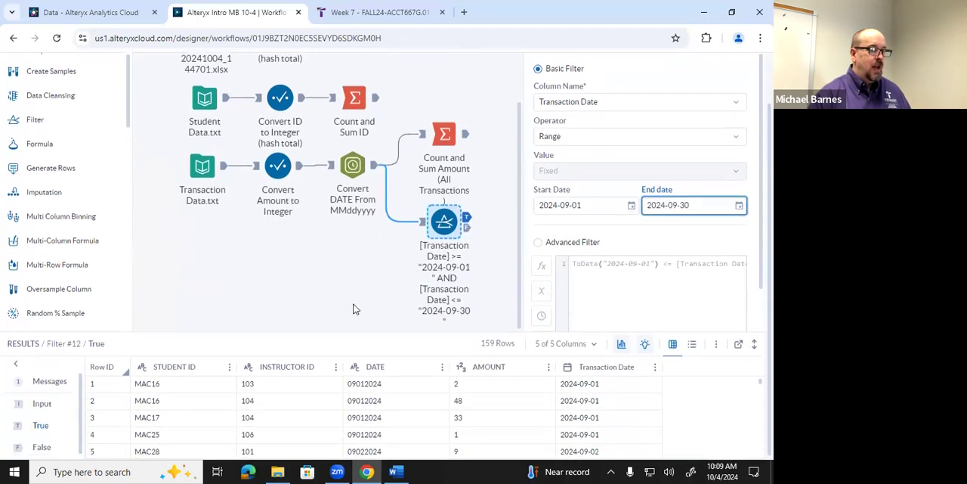
pyautogui.scroll(1, 356, 308)
pyautogui.scroll(-5, 43, 226)
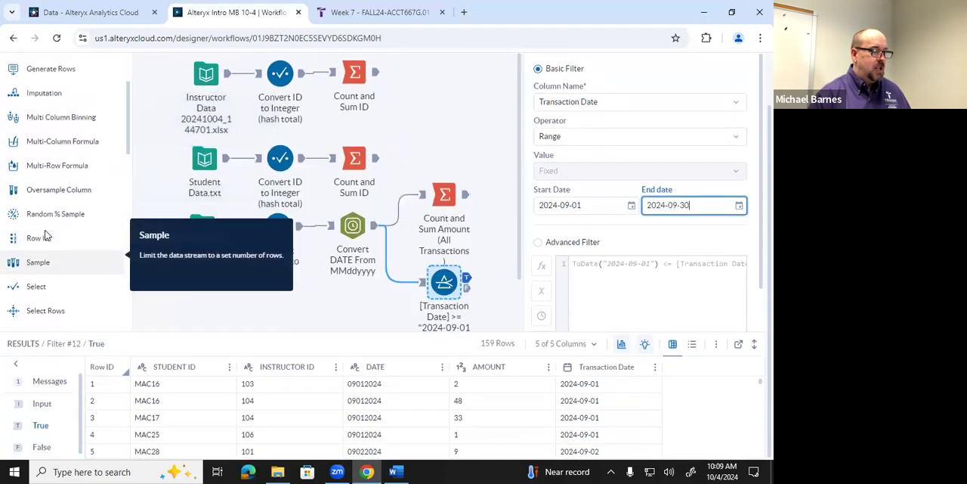
pyautogui.scroll(1, 44, 227)
pyautogui.scroll(-5, 44, 227)
pyautogui.scroll(4, 45, 235)
pyautogui.scroll(5, 46, 235)
pyautogui.scroll(2, 484, 306)
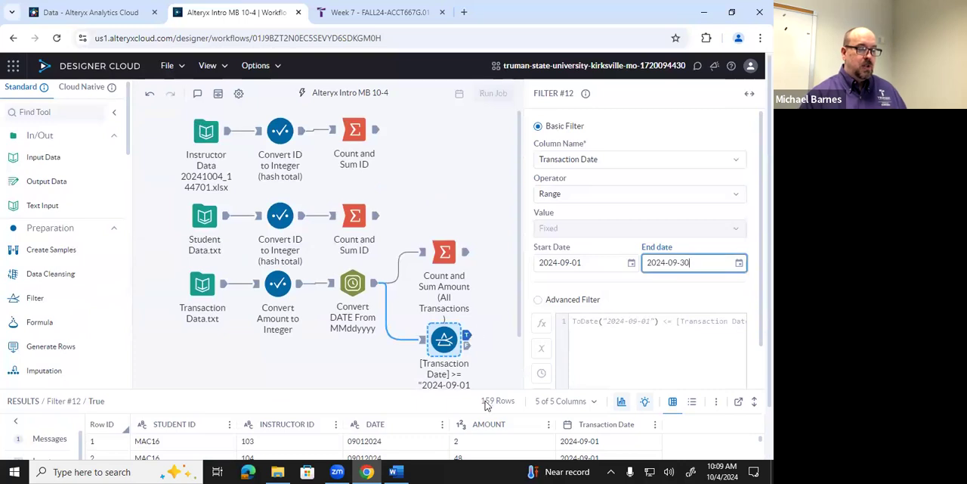
pyautogui.click(467, 345)
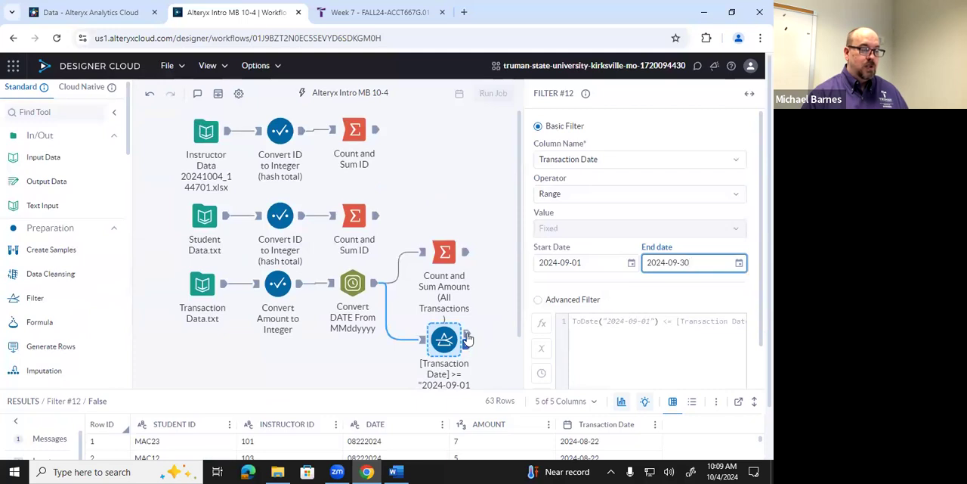
pyautogui.click(467, 334)
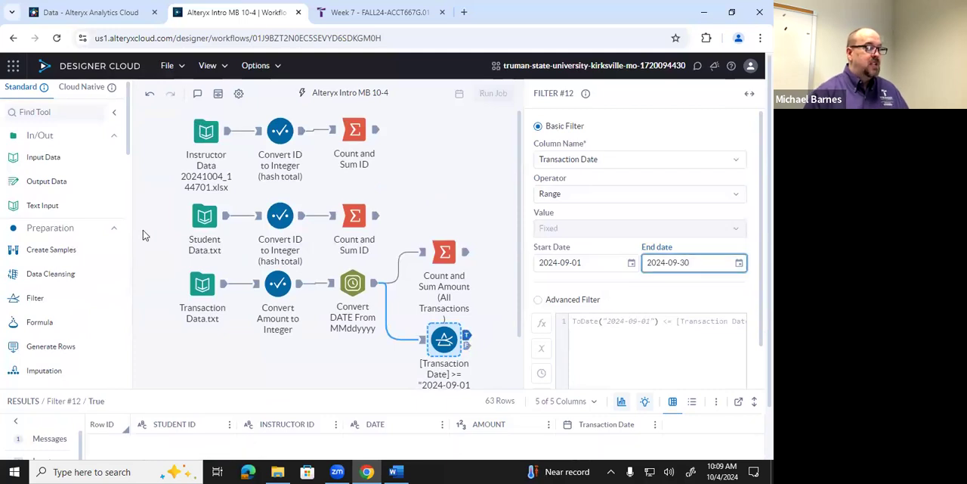
# Add a Summarize tool connected to the True output of the transaction date filter
pyautogui.scroll(-10, 79, 245)
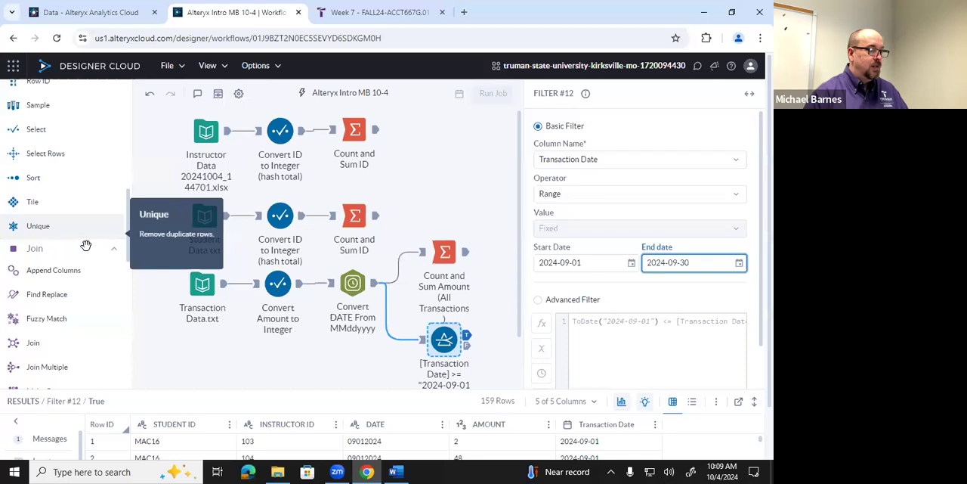
pyautogui.scroll(-2, 85, 245)
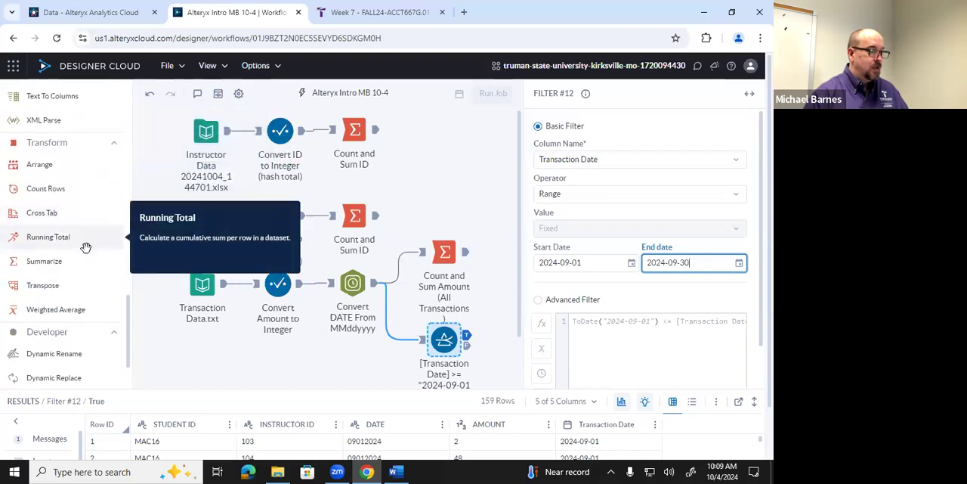
pyautogui.scroll(2, 85, 247)
pyautogui.scroll(-4, 86, 246)
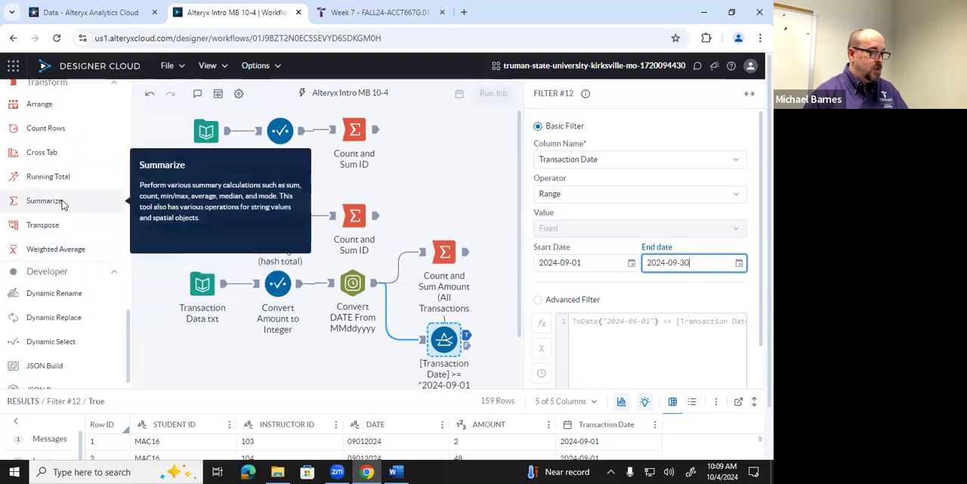
pyautogui.moveTo(65, 201); pyautogui.dragTo(489, 336)
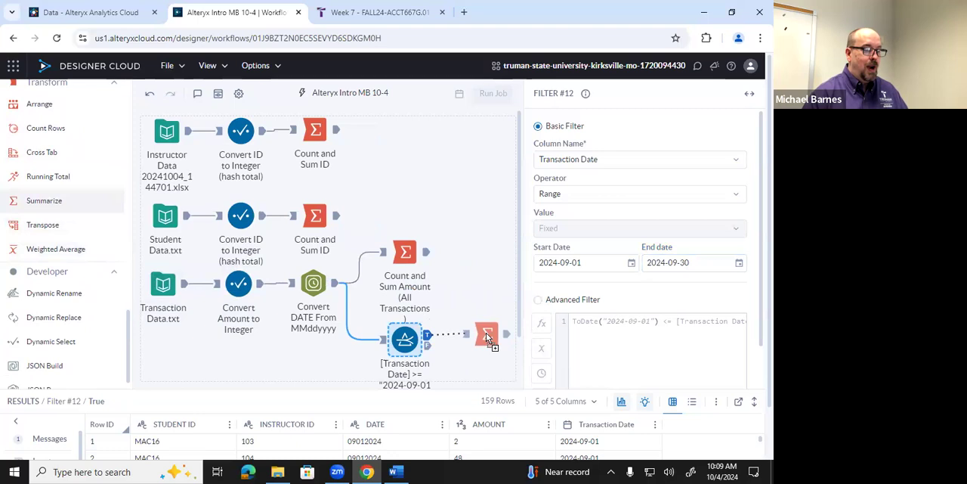
pyautogui.moveTo(488, 340); pyautogui.dragTo(483, 337)
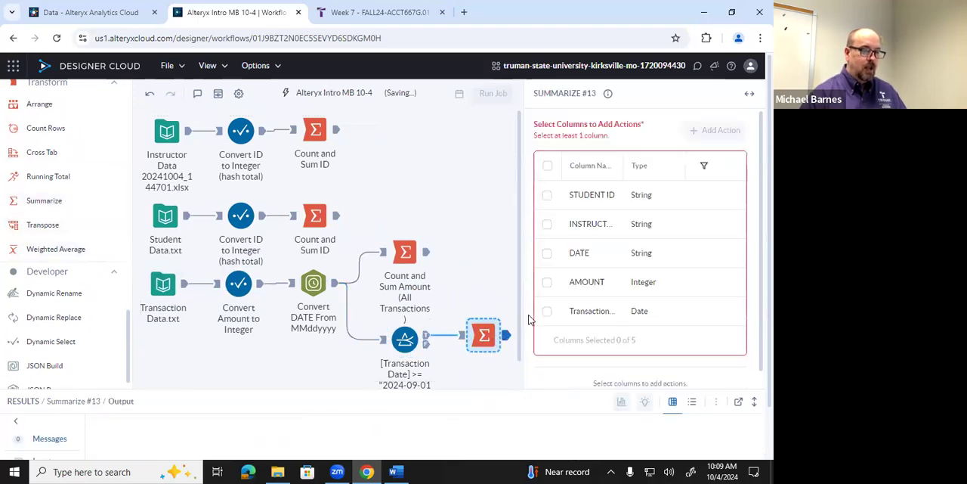
# Add Count and Sum actions for the AMOUNT column in the Summarize tool after the date filter
pyautogui.click(597, 283)
pyautogui.click(709, 126)
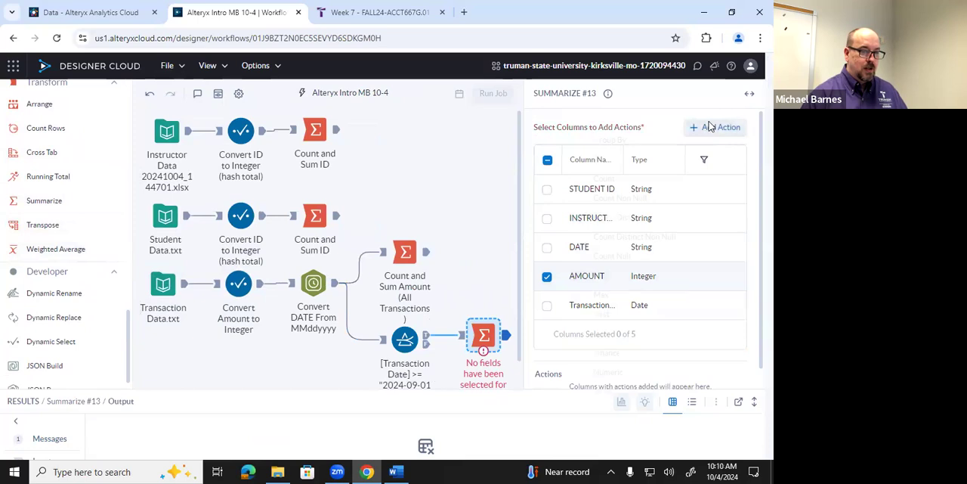
pyautogui.click(624, 178)
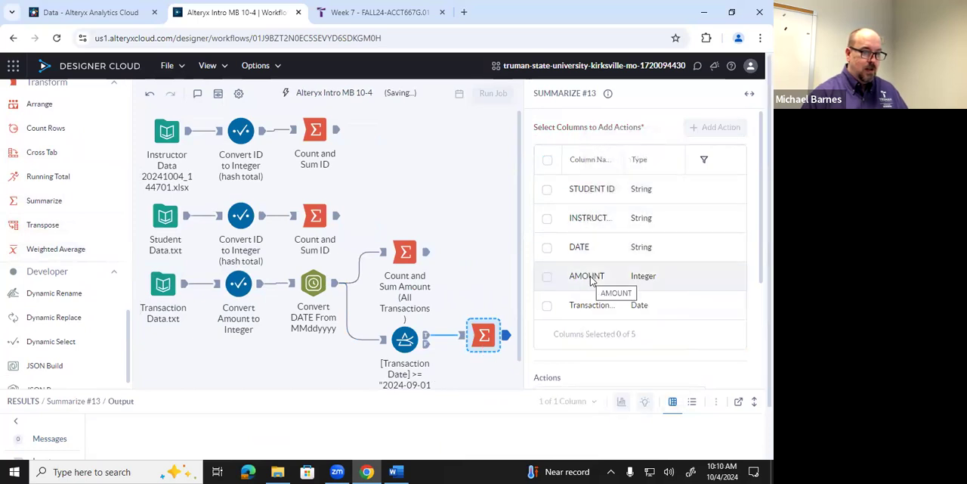
pyautogui.click(592, 277)
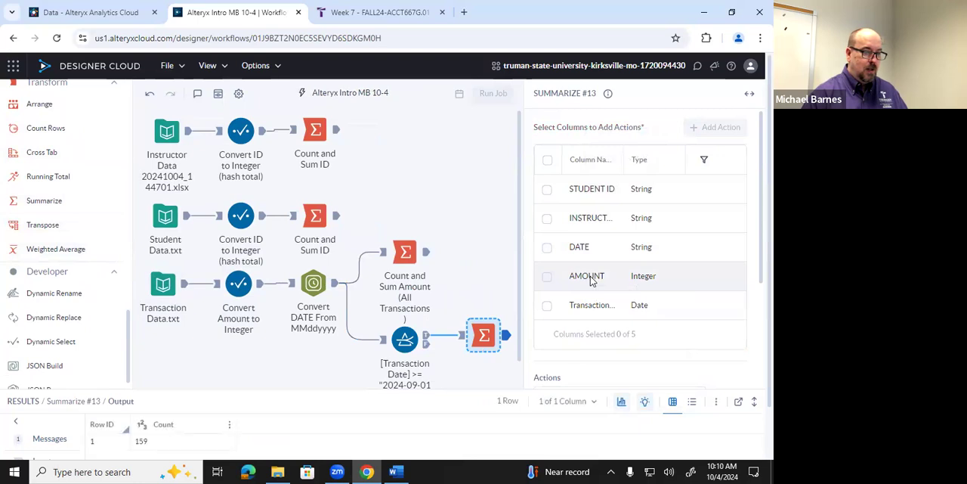
pyautogui.click(704, 140)
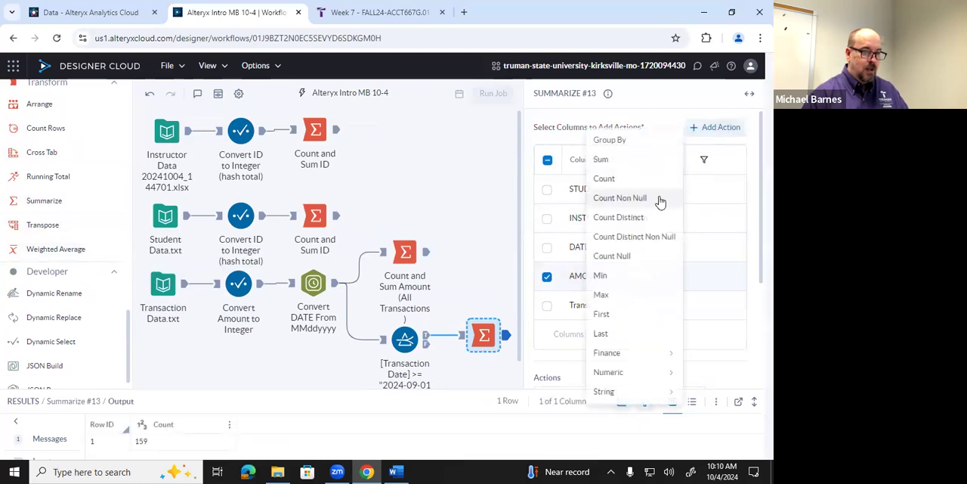
pyautogui.click(610, 158)
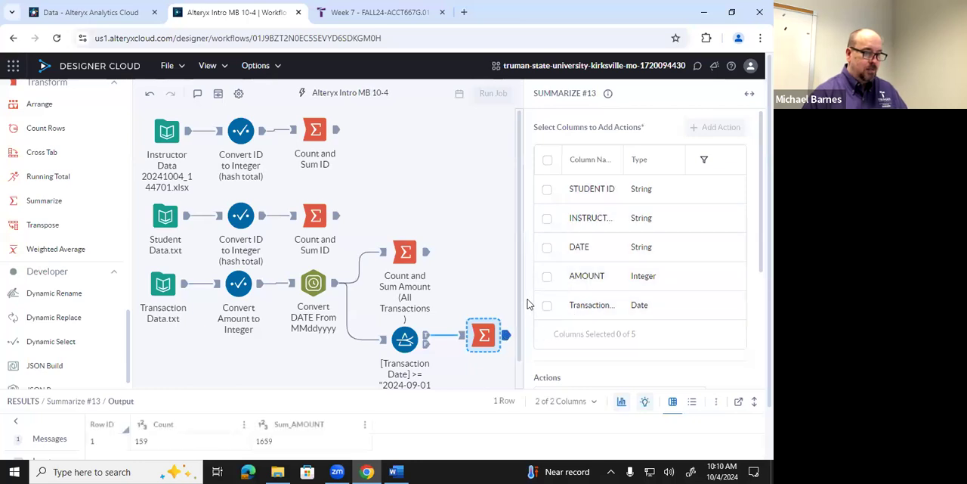
# Compare the September count and amount sum with the transaction control totals in the Word document, and return to the workflow
pyautogui.moveTo(487, 334); pyautogui.dragTo(488, 338)
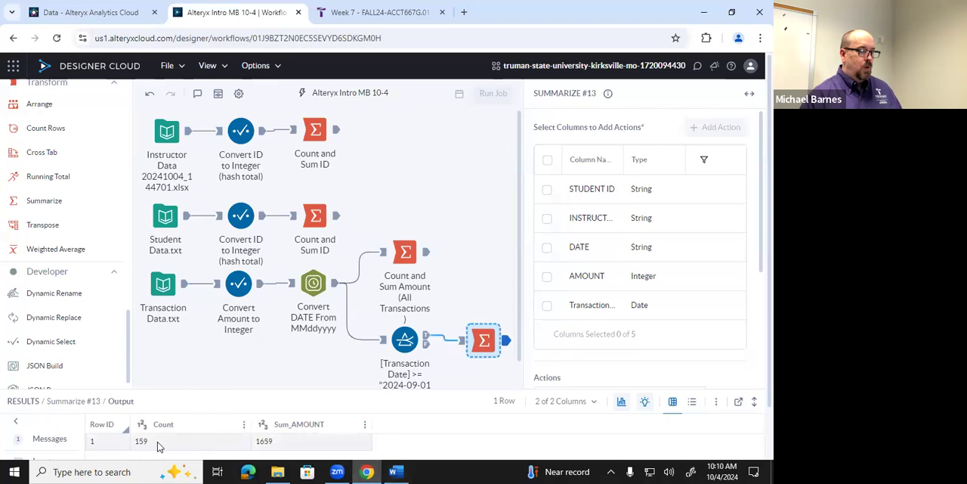
pyautogui.click(393, 472)
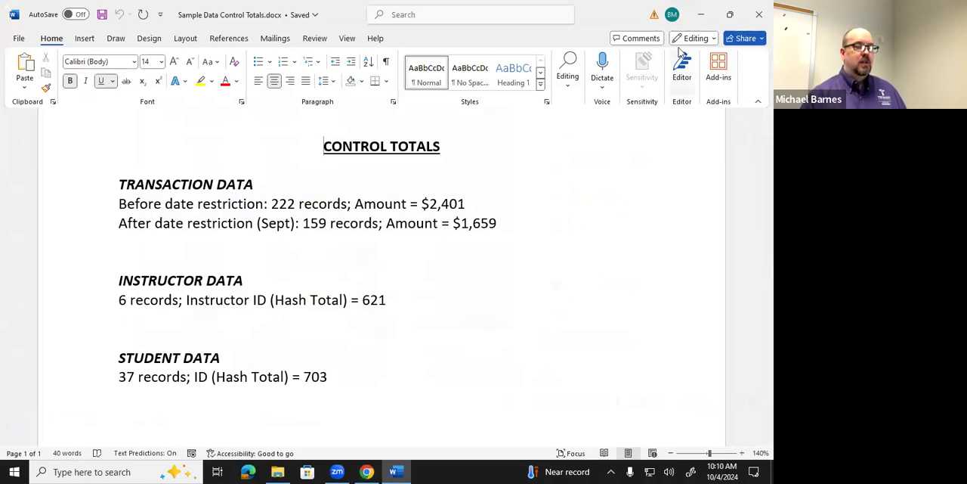
pyautogui.hotkey('alt', 'Tab')
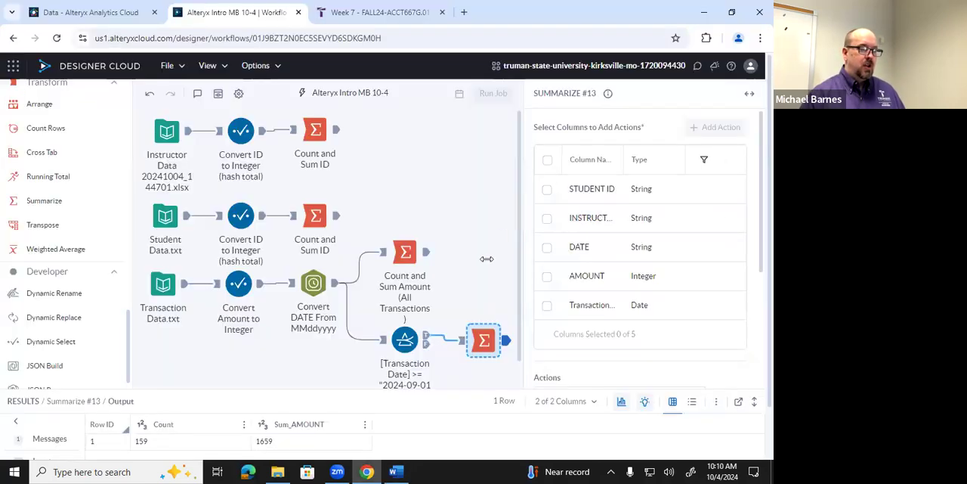
# Label the Summarize tool after the date filter "Count and Sum Amount (Sept only)"
pyautogui.rightClick(482, 337)
pyautogui.click(517, 322)
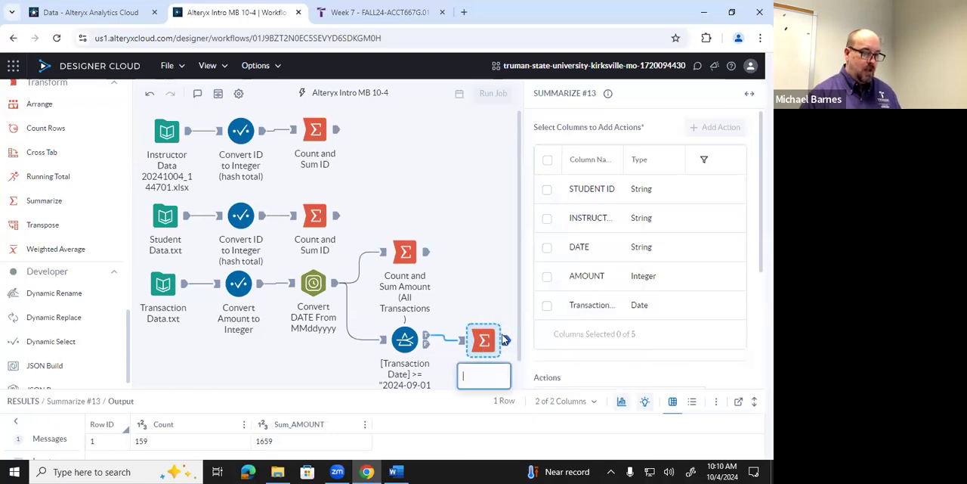
pyautogui.write('Count and Sum ID')
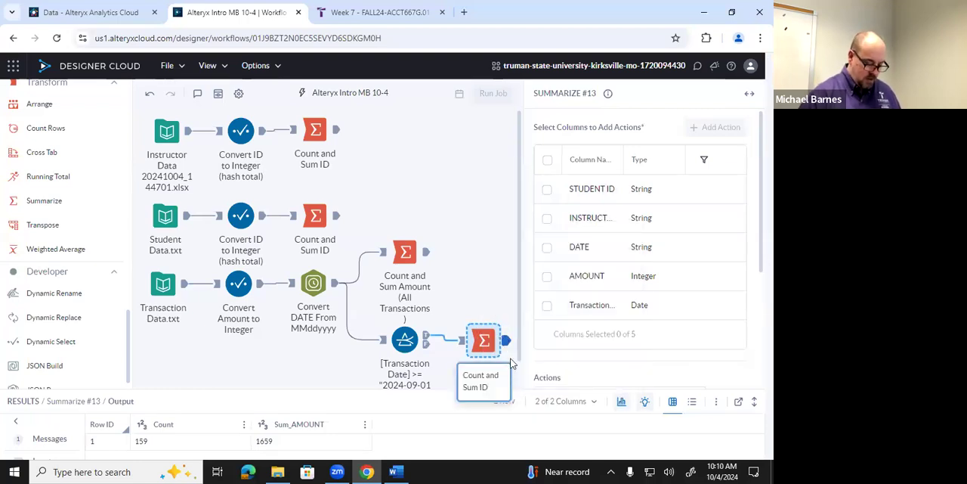
pyautogui.press('BackSpace')
pyautogui.press('BackSpace')
pyautogui.write('A')
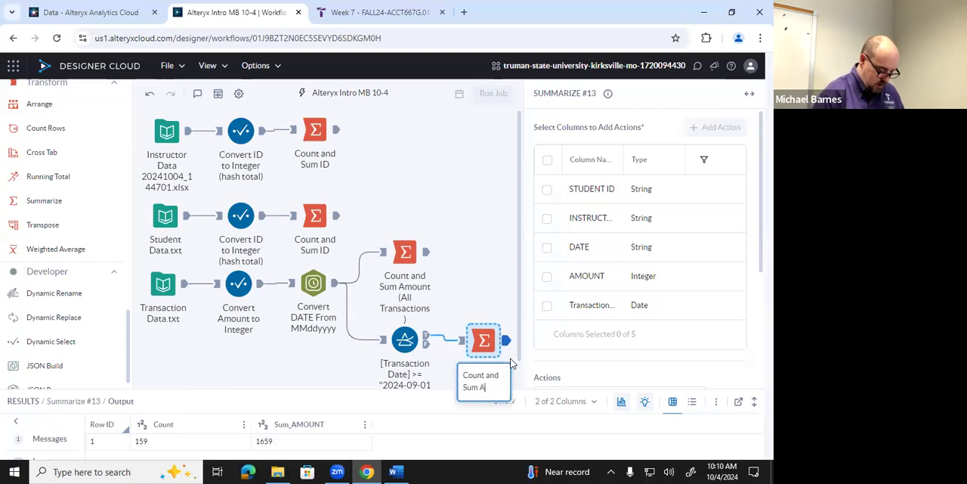
pyautogui.write('mount (S')
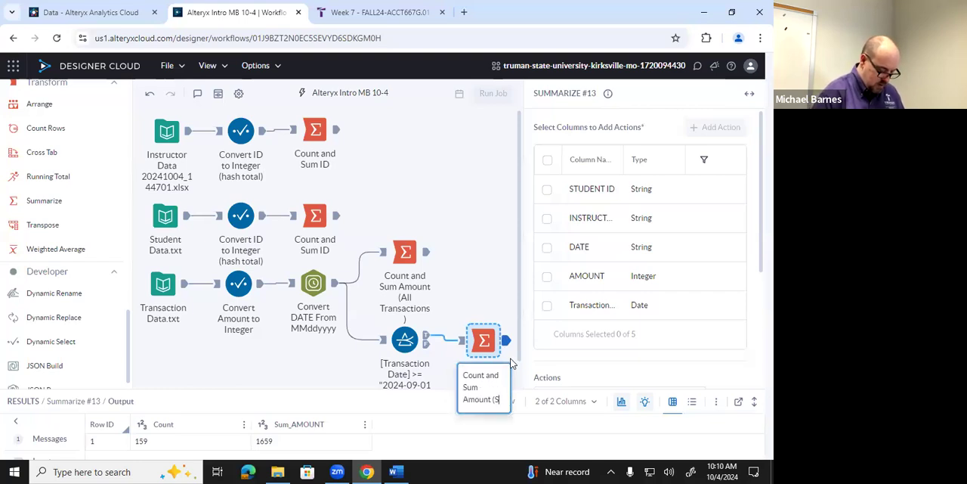
pyautogui.write('ept only)')
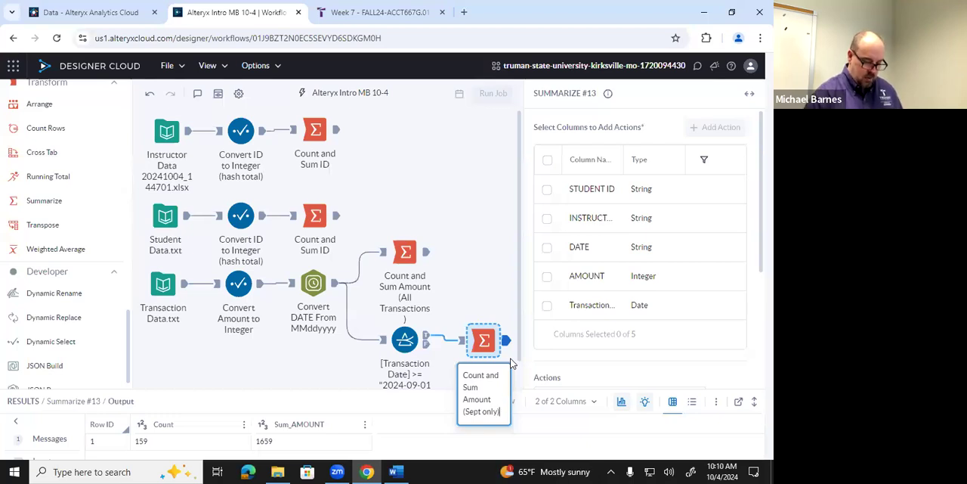
pyautogui.press('Return')
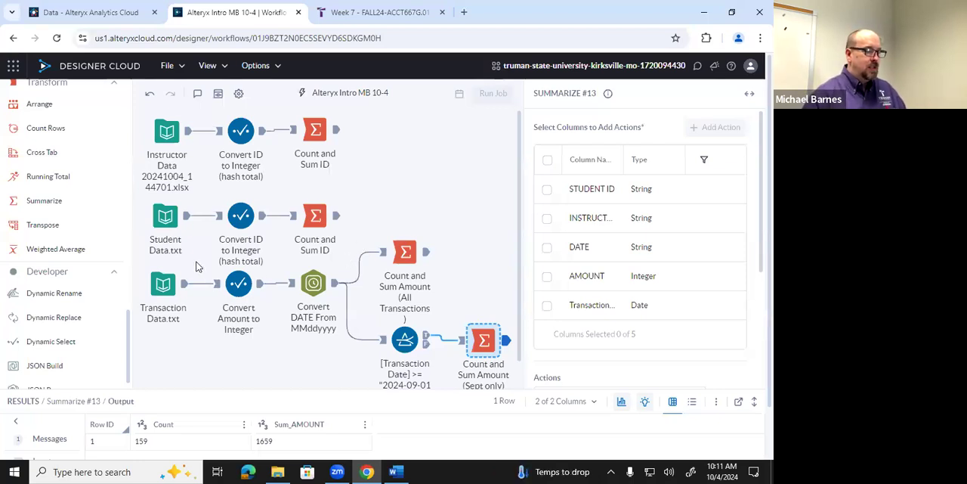
# Examine the output records of Transaction Data.txt and Student Data.txt to compare how each identifies students
pyautogui.click(163, 284)
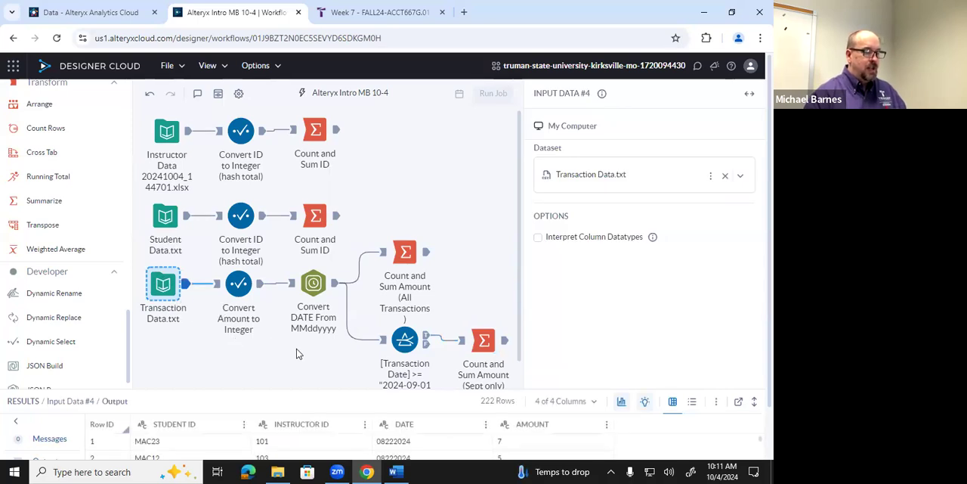
pyautogui.scroll(-1, 296, 353)
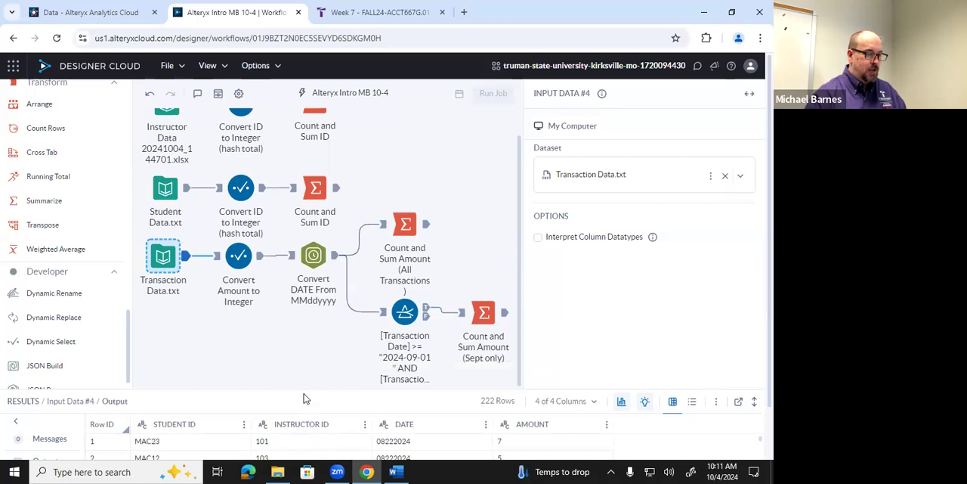
pyautogui.moveTo(306, 390); pyautogui.dragTo(302, 356)
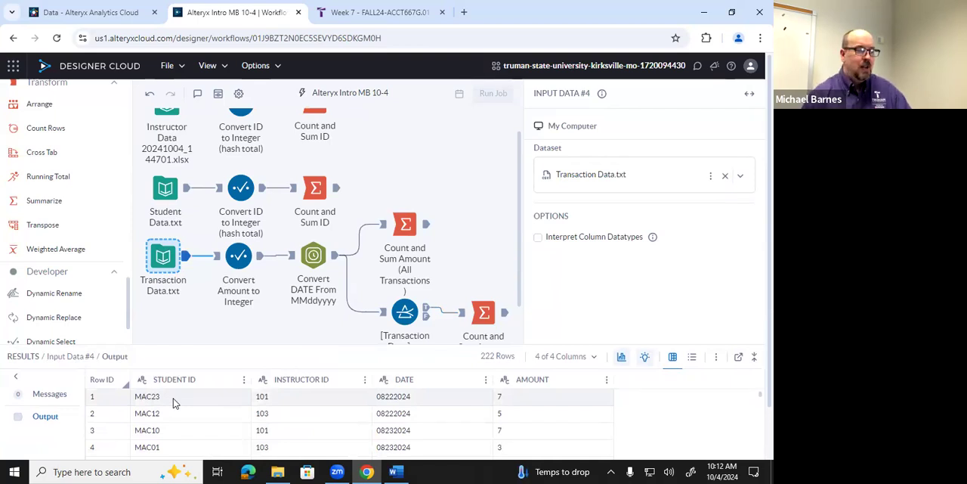
pyautogui.click(166, 190)
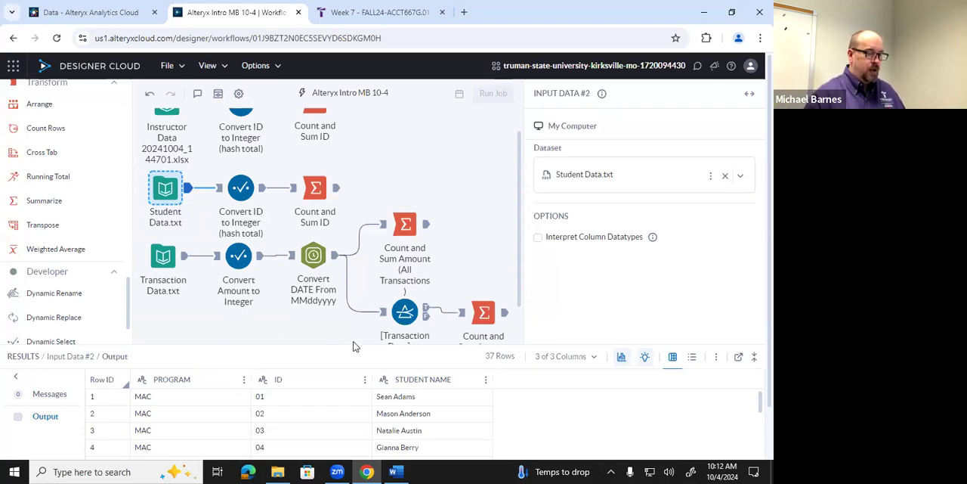
pyautogui.moveTo(353, 346); pyautogui.dragTo(388, 407)
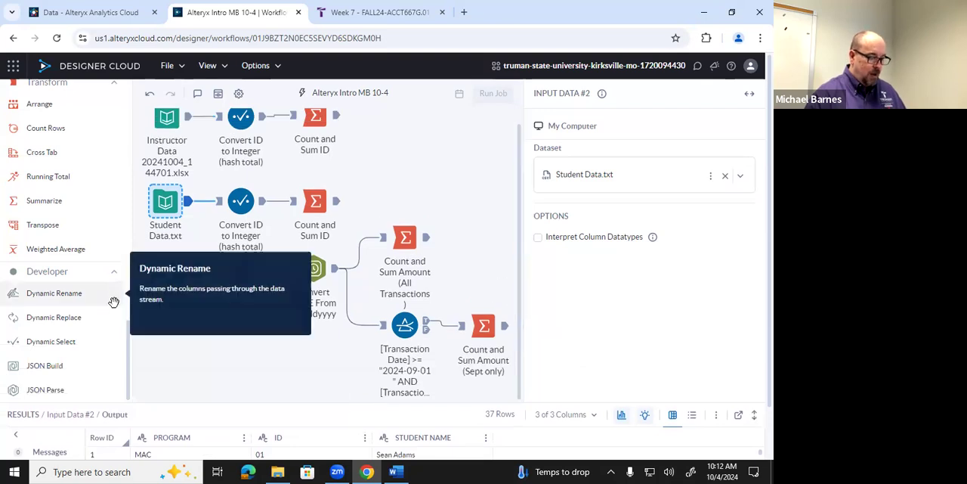
# Add a Formula tool to the canvas and connect the Student Data.txt output to it
pyautogui.scroll(10, 93, 281)
pyautogui.scroll(3, 93, 274)
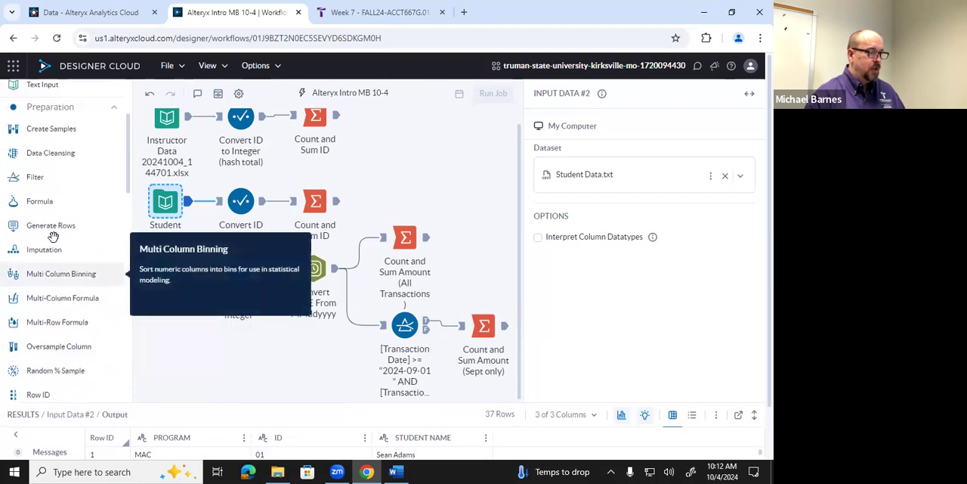
pyautogui.moveTo(46, 201); pyautogui.dragTo(426, 178)
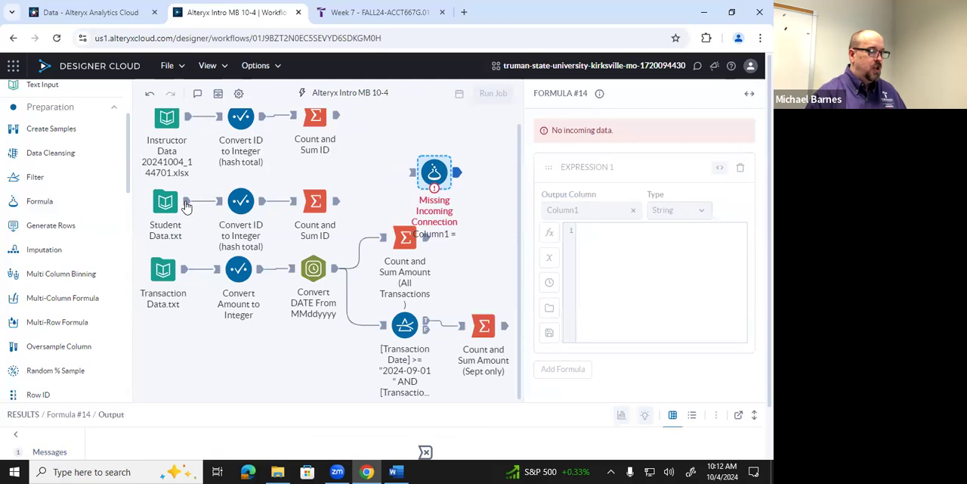
pyautogui.moveTo(186, 203); pyautogui.dragTo(390, 191)
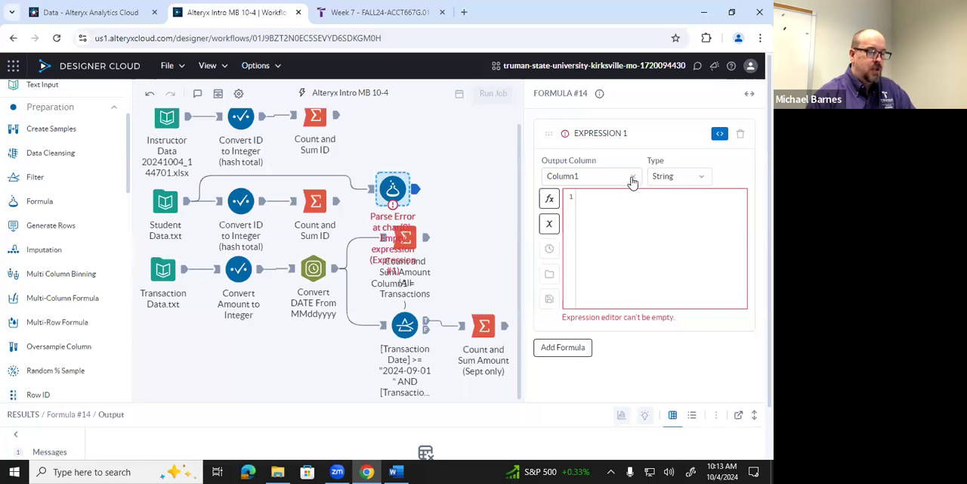
# Name the formula's output column Student ID
pyautogui.click(609, 176)
pyautogui.moveTo(609, 175); pyautogui.dragTo(514, 181)
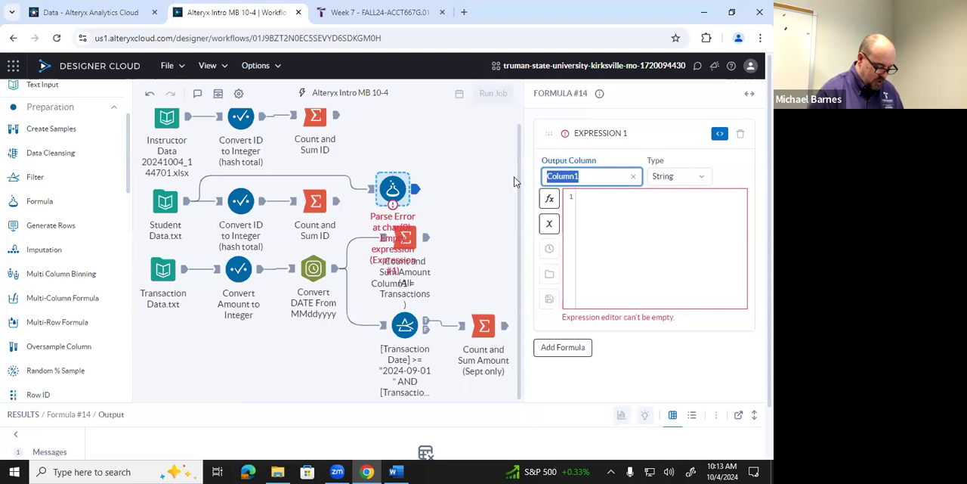
pyautogui.write('Stu')
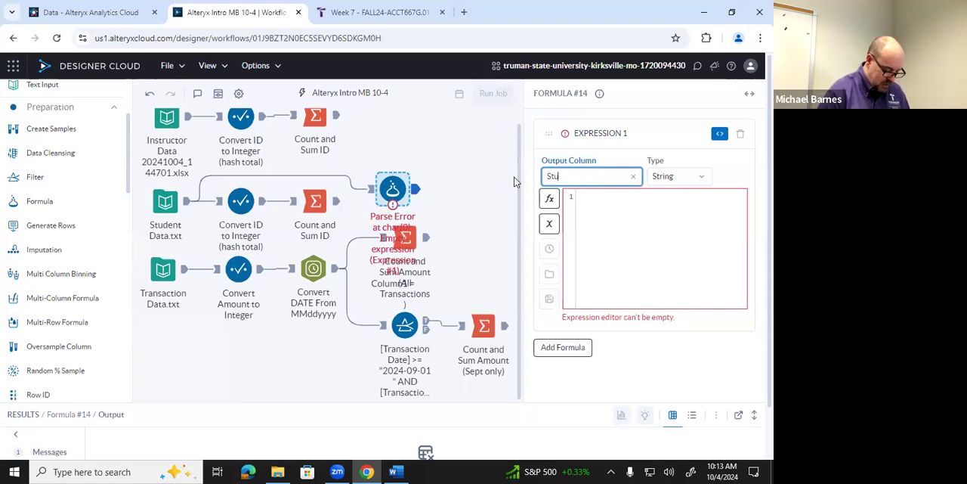
pyautogui.write('dent ID')
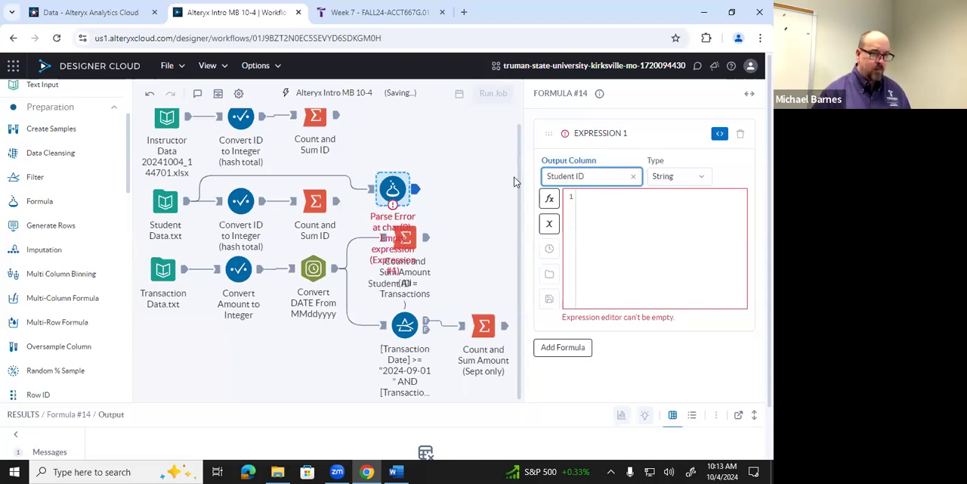
# Set the Student ID expression to [PROGRAM]+[ID] and enlarge the results area to check the output records
pyautogui.click(598, 199)
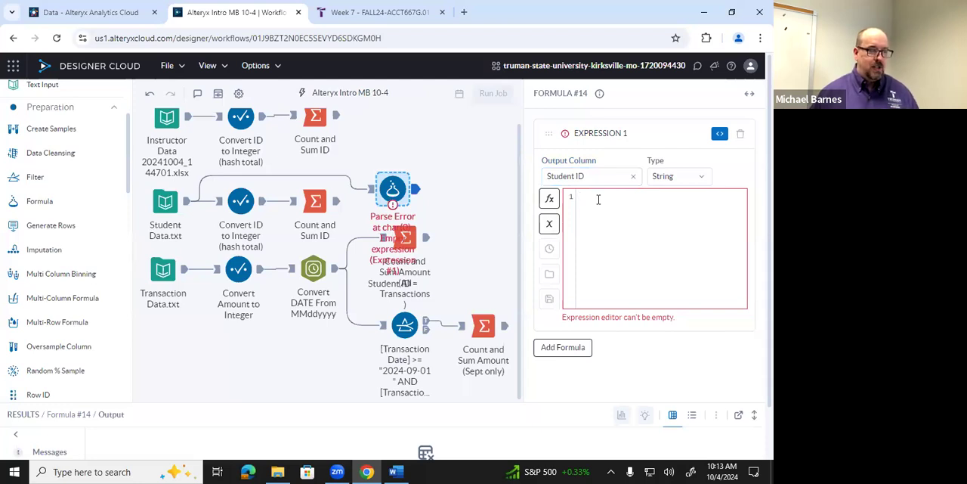
pyautogui.click(168, 202)
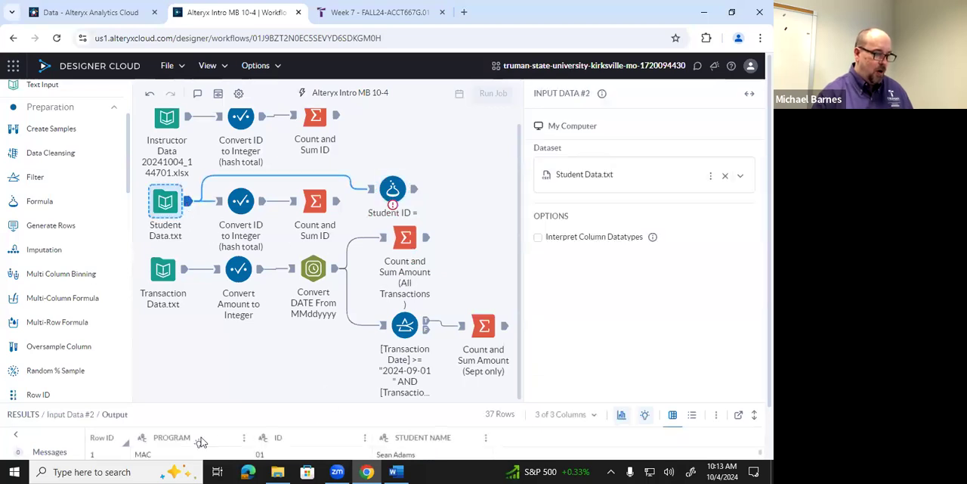
pyautogui.click(409, 193)
pyautogui.click(597, 202)
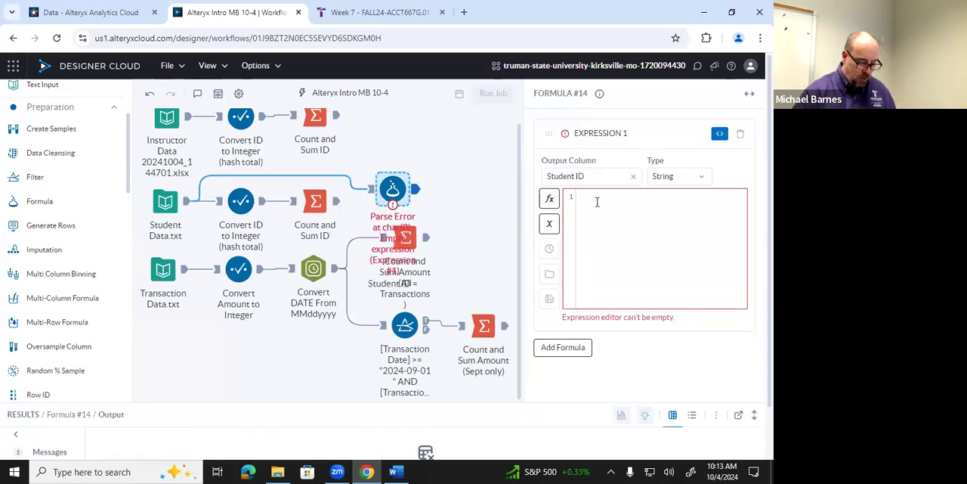
pyautogui.write('pro')
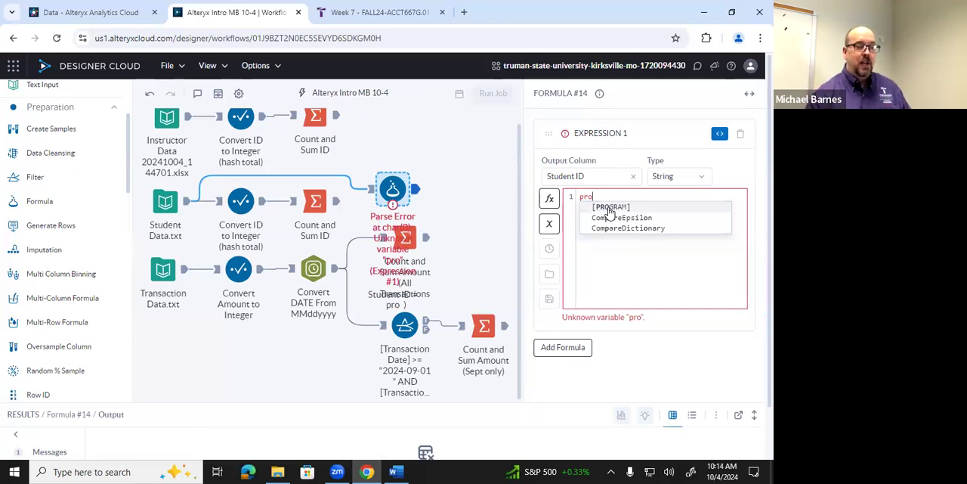
pyautogui.click(609, 207)
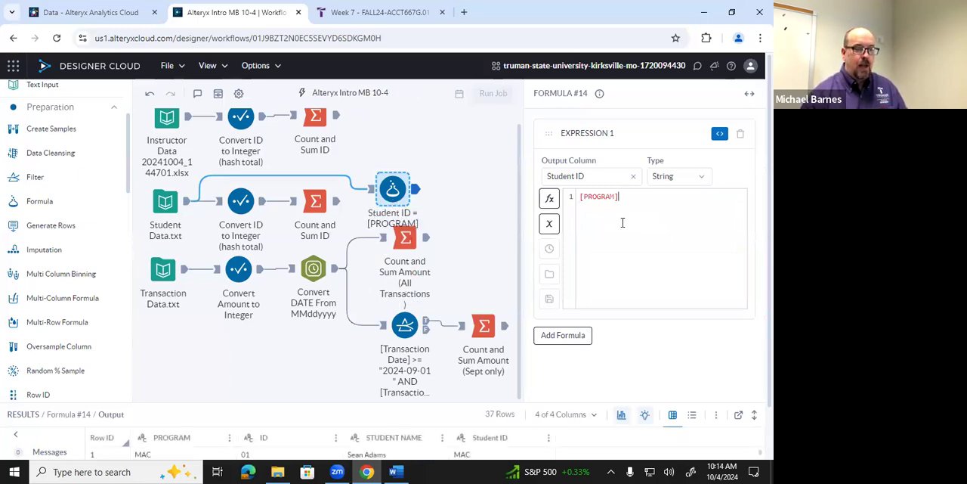
pyautogui.write('+')
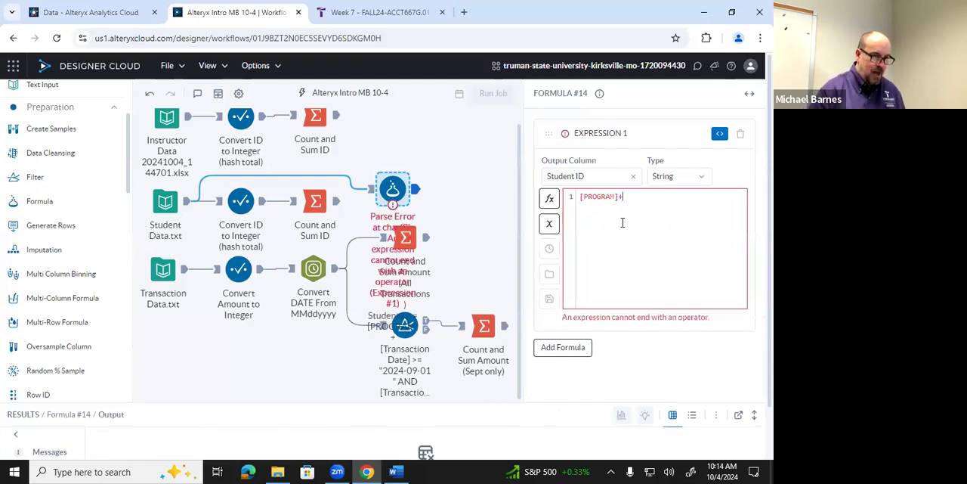
pyautogui.write('id')
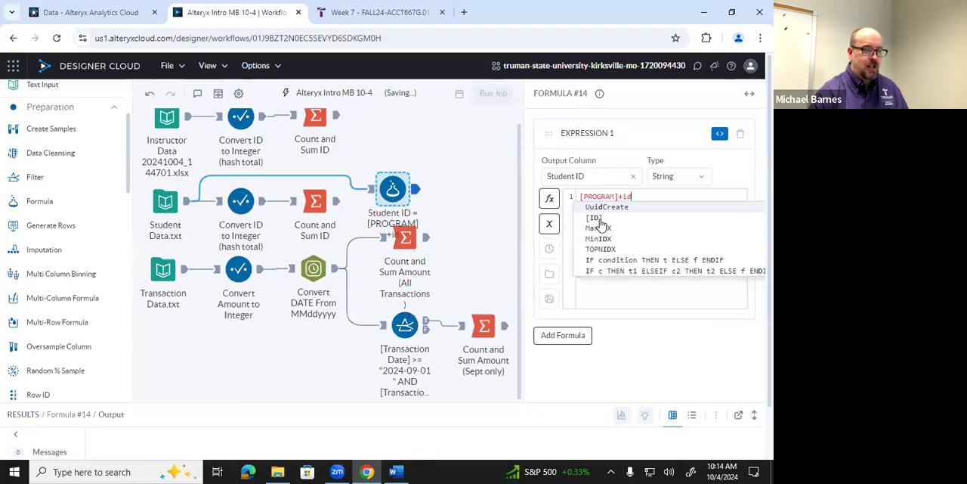
pyautogui.click(598, 220)
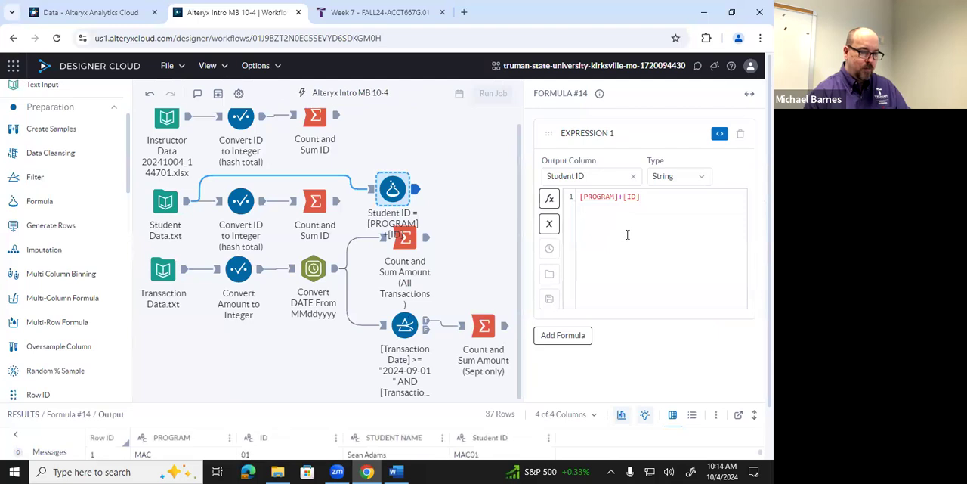
pyautogui.moveTo(344, 400); pyautogui.dragTo(347, 355)
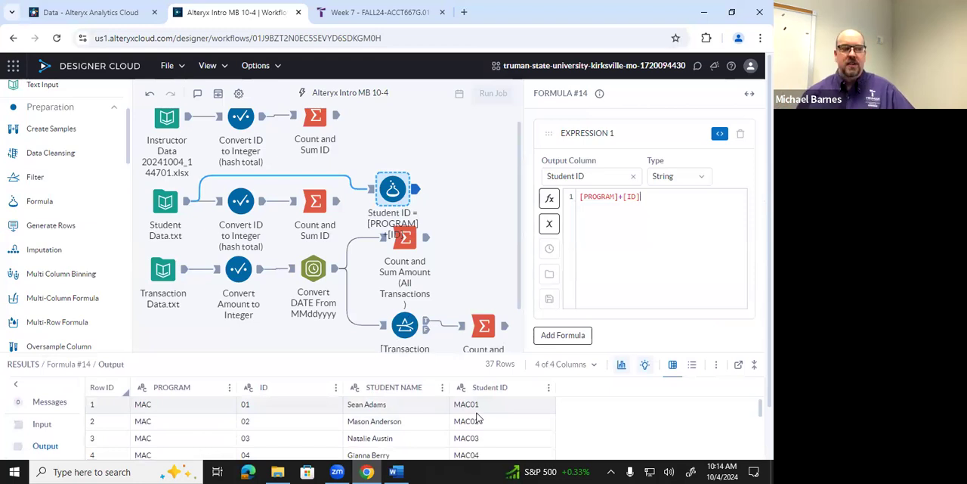
# Review the Alteryx 1 - Data Importing, Cleaning, and Validation assignment on the Week 7 course page and return to the Designer Cloud workflow
pyautogui.click(381, 20)
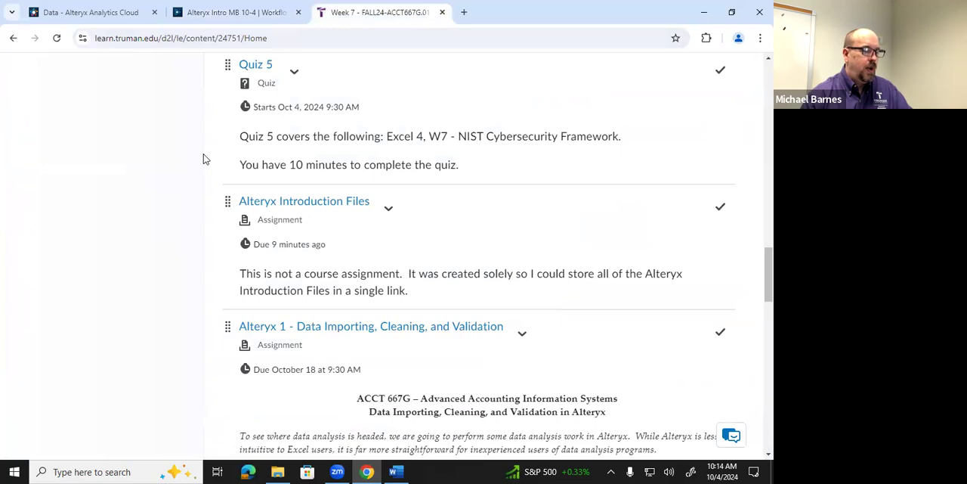
pyautogui.scroll(-5, 202, 159)
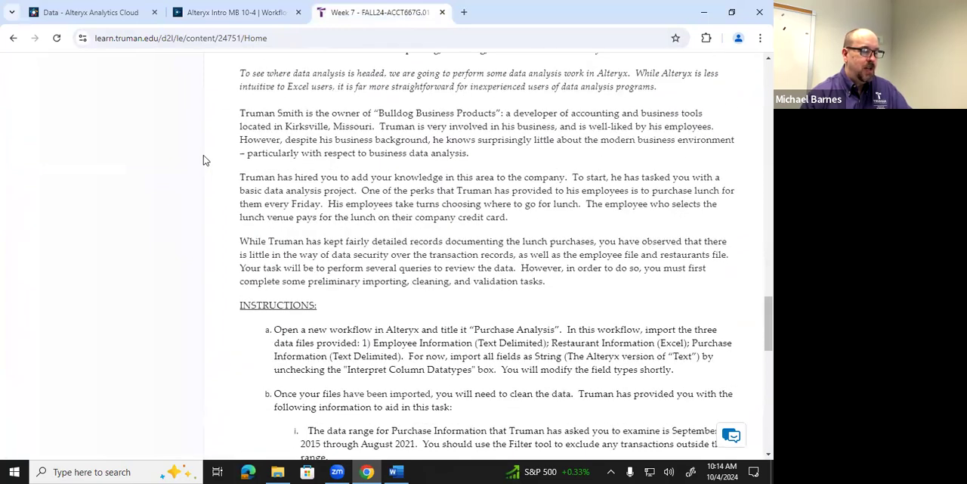
pyautogui.scroll(1, 203, 160)
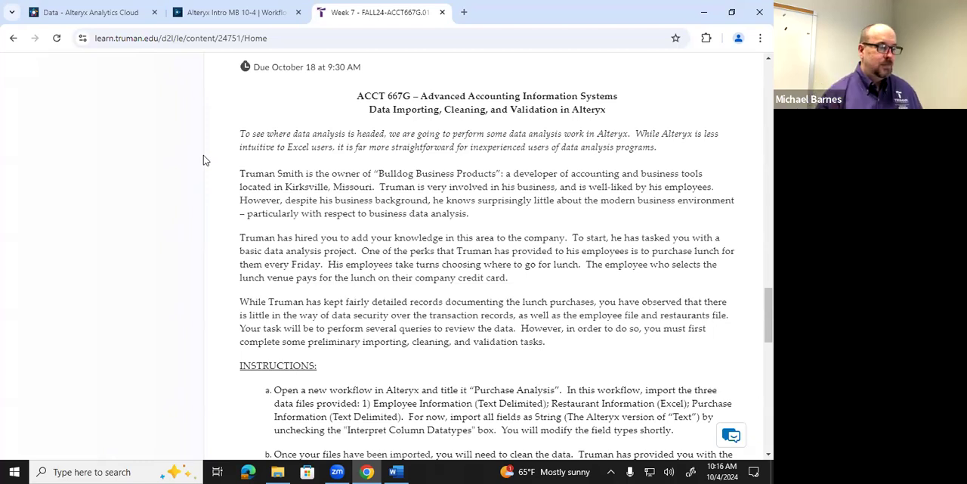
pyautogui.click(234, 18)
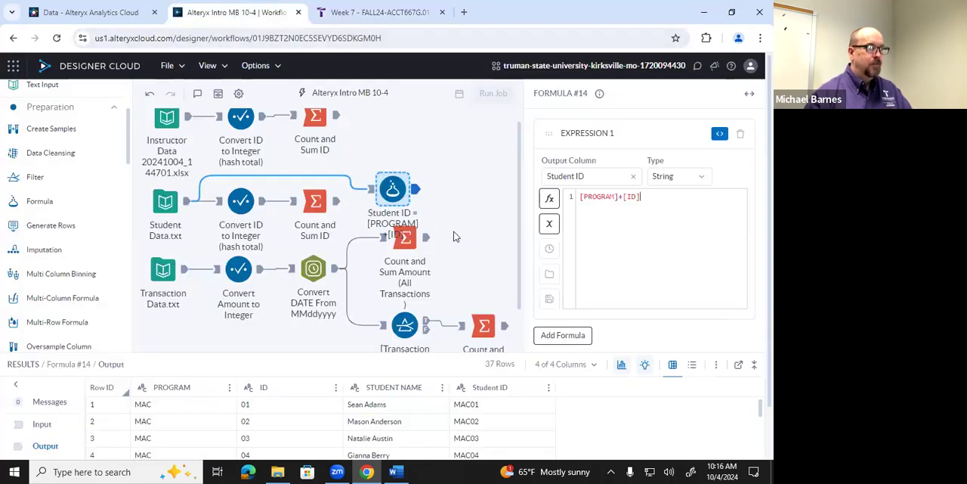
# Add a quoted space between the two fields so the Student ID expression reads [PROGRAM]+" "+[ID]
pyautogui.click(643, 194)
pyautogui.press('Left')
pyautogui.press('Left')
pyautogui.press('Left')
pyautogui.press('Left')
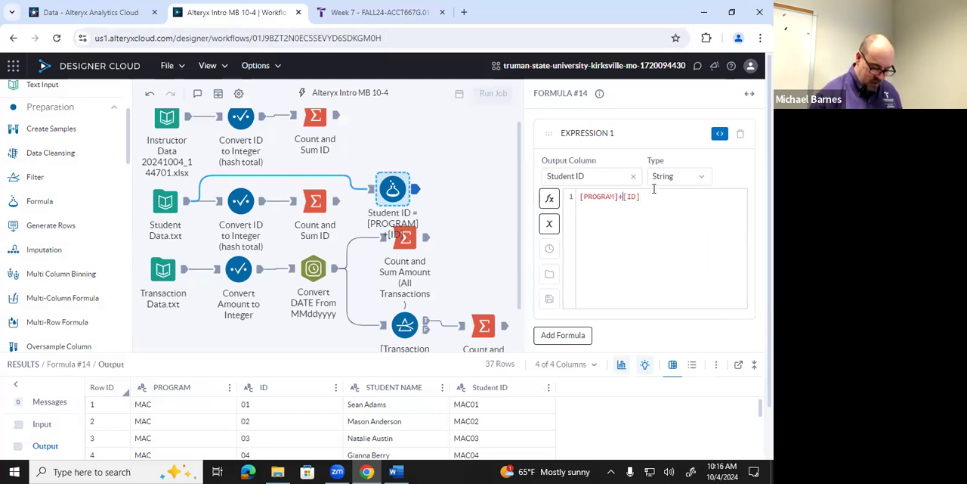
pyautogui.write('" "+')
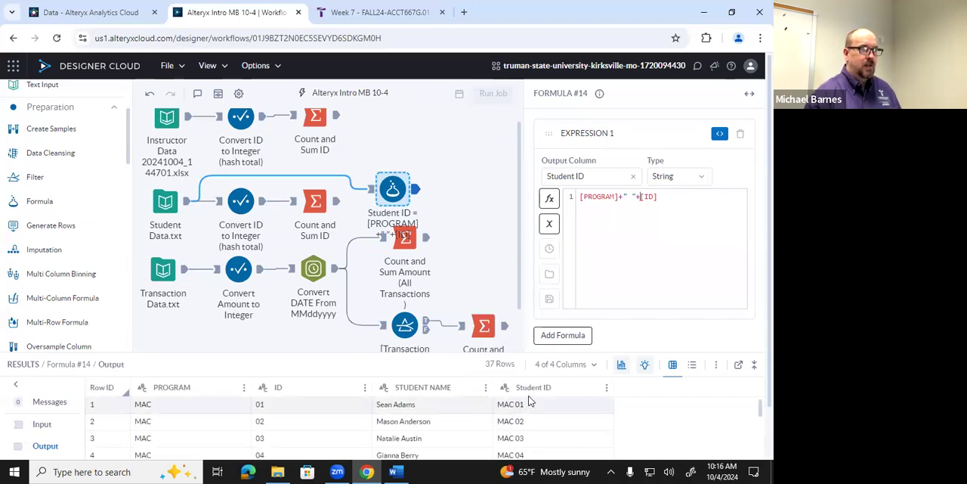
# Remove the quoted space to restore the Student ID expression to [PROGRAM]+[ID], and deselect the Formula tool
pyautogui.press('BackSpace')
pyautogui.press('BackSpace')
pyautogui.press('BackSpace')
pyautogui.press('BackSpace')
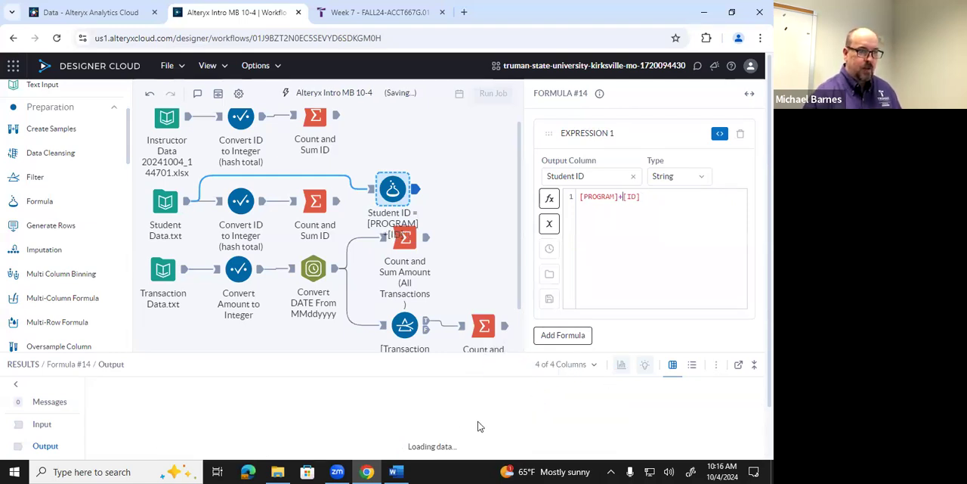
pyautogui.click(474, 278)
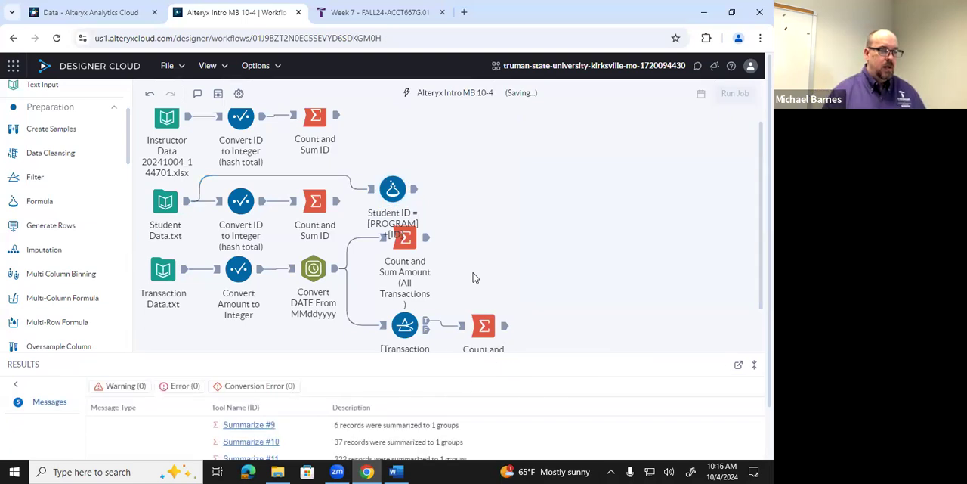